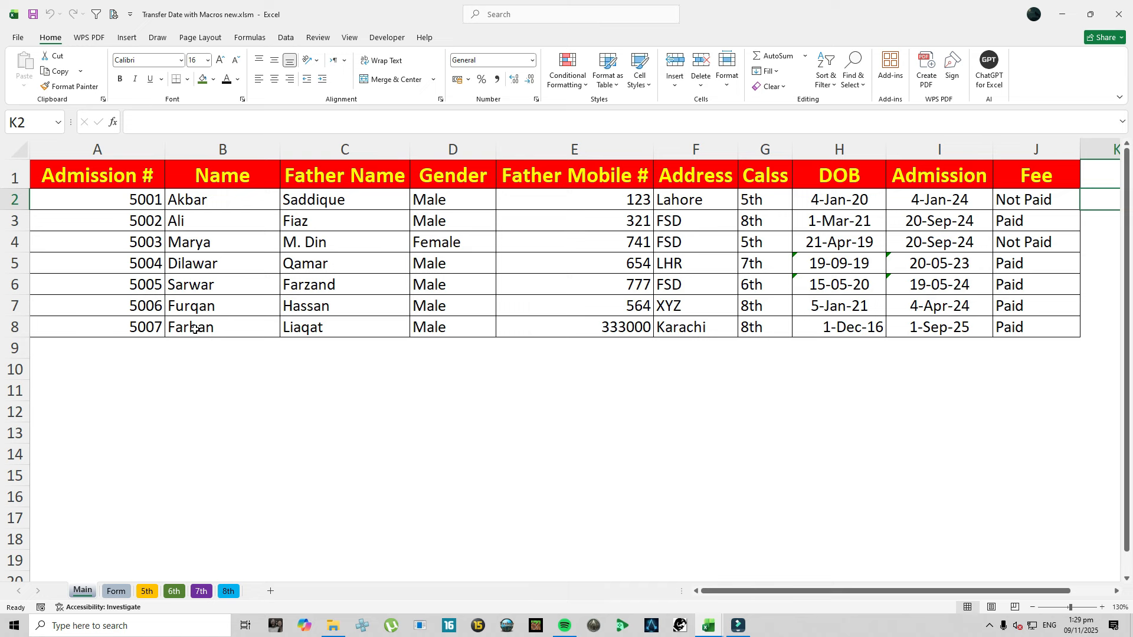
Step: Review the last student's class entry on the Main sheet, the 8th sheet's records and the Form sheet
click(758, 332)
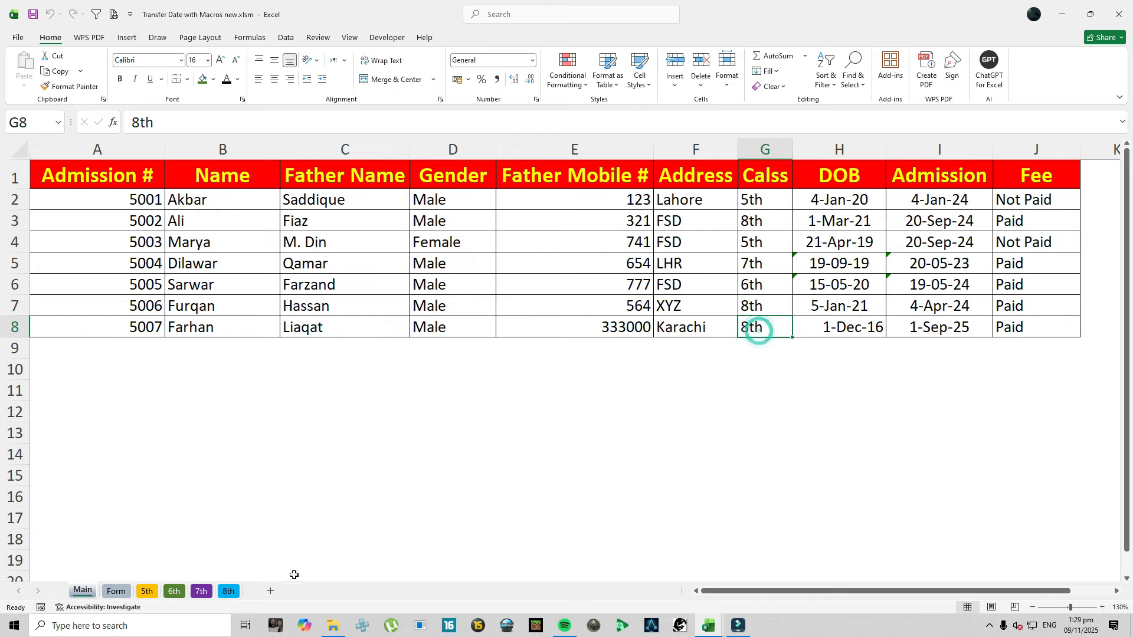
click(228, 591)
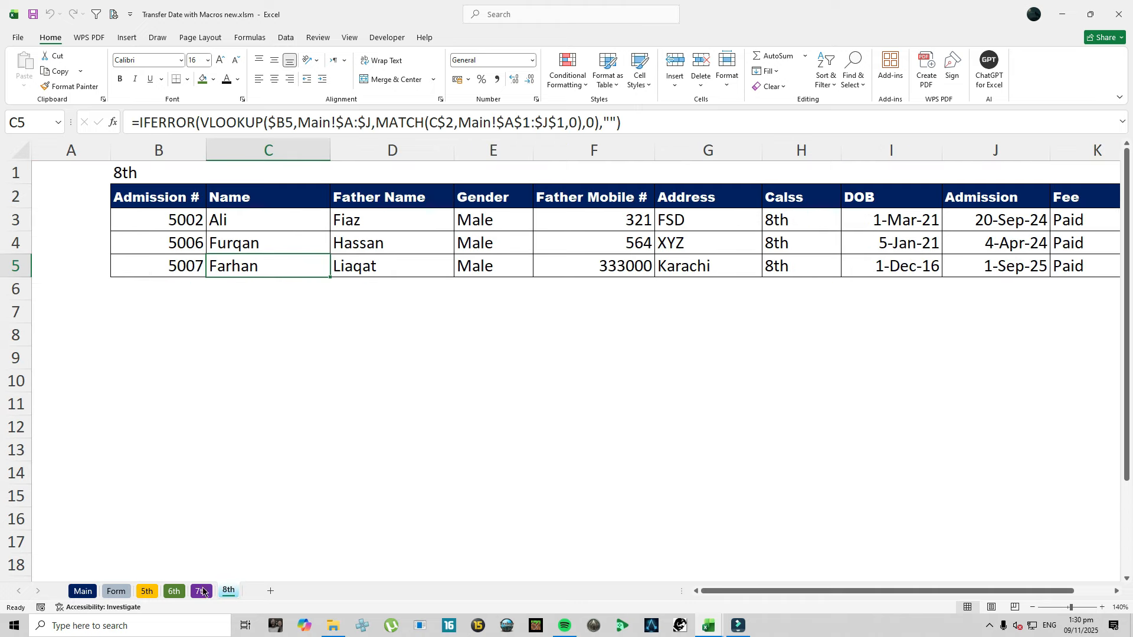
click(116, 591)
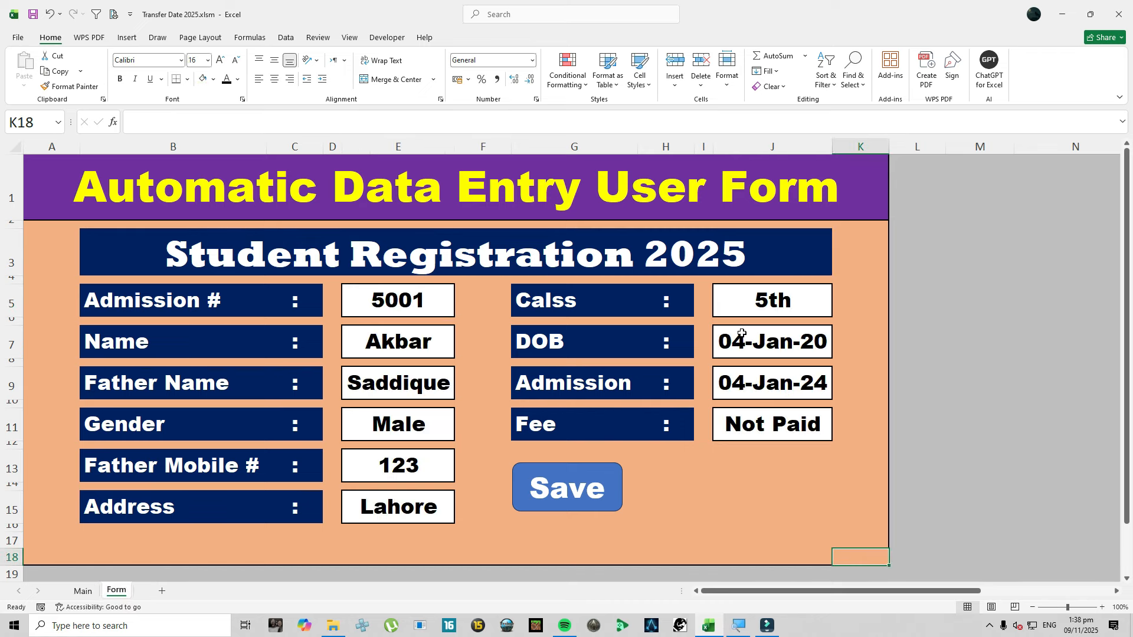
Step: Examine the Student Registration 2025 form's titles, field labels, colon columns, entry cells and the area around the Save shape
click(63, 197)
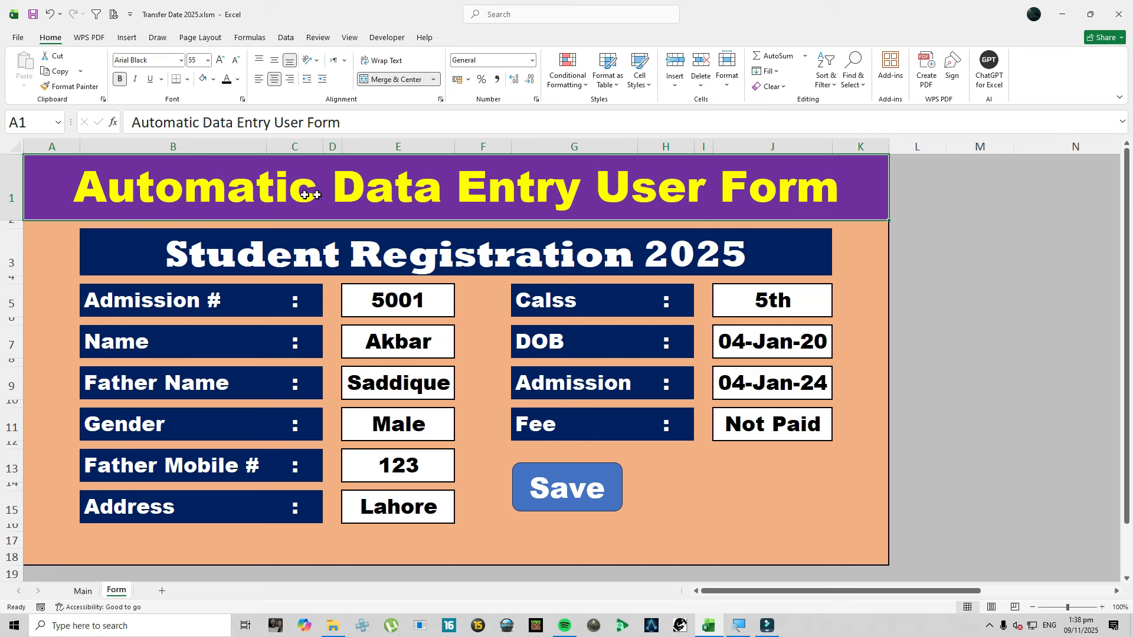
click(278, 257)
click(154, 305)
click(157, 346)
click(127, 299)
drag(259, 305, 298, 303)
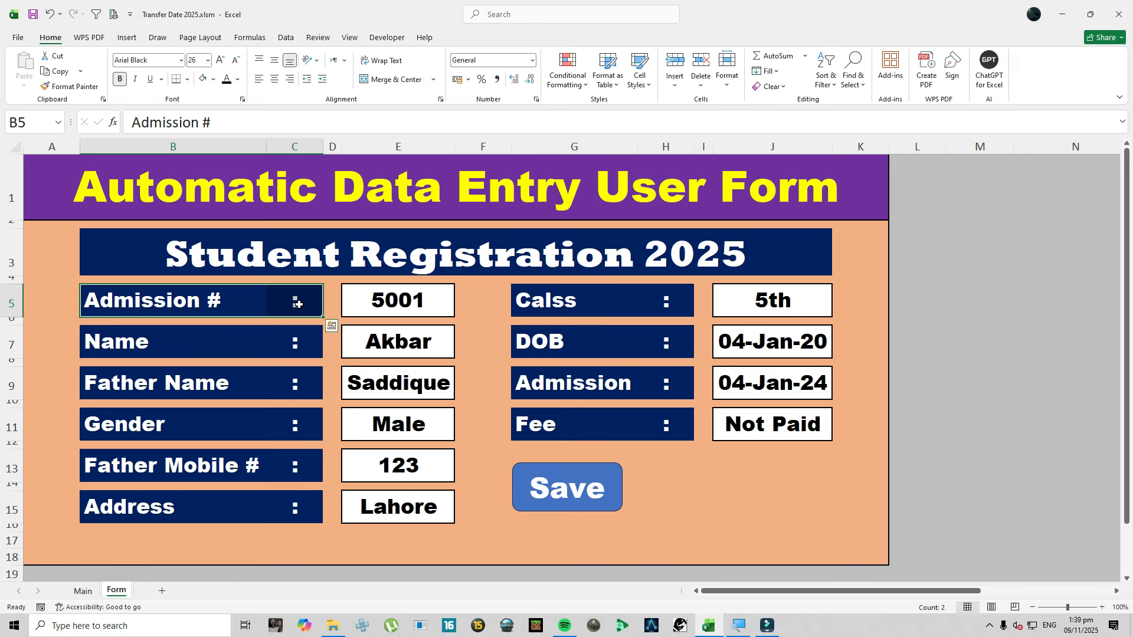
click(401, 298)
drag(401, 298, 457, 525)
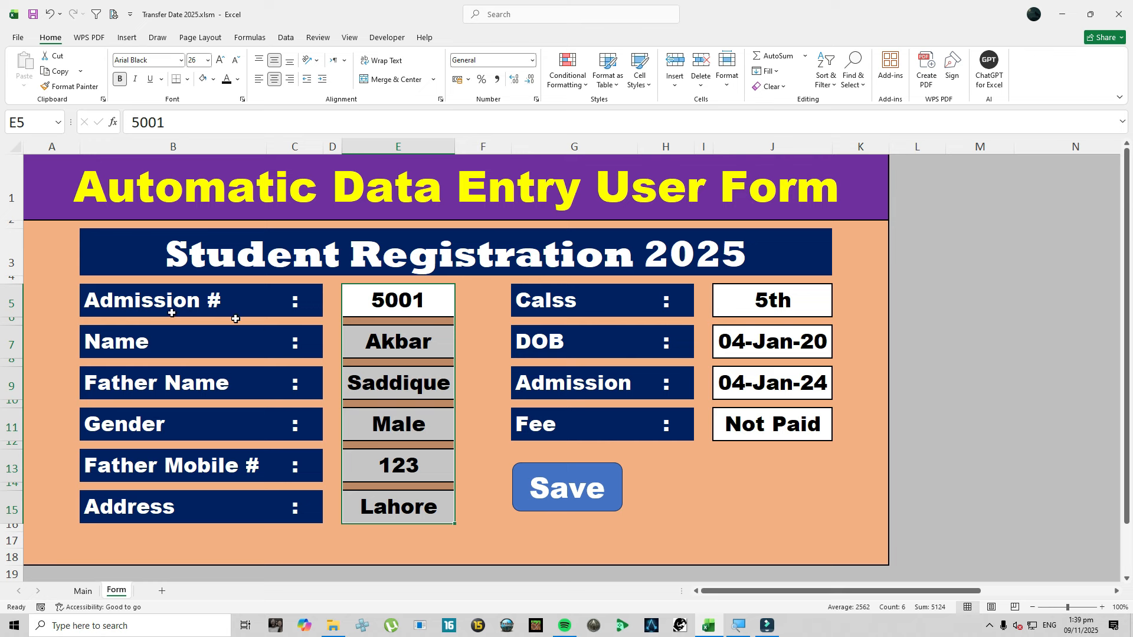
click(156, 301)
drag(298, 301, 295, 519)
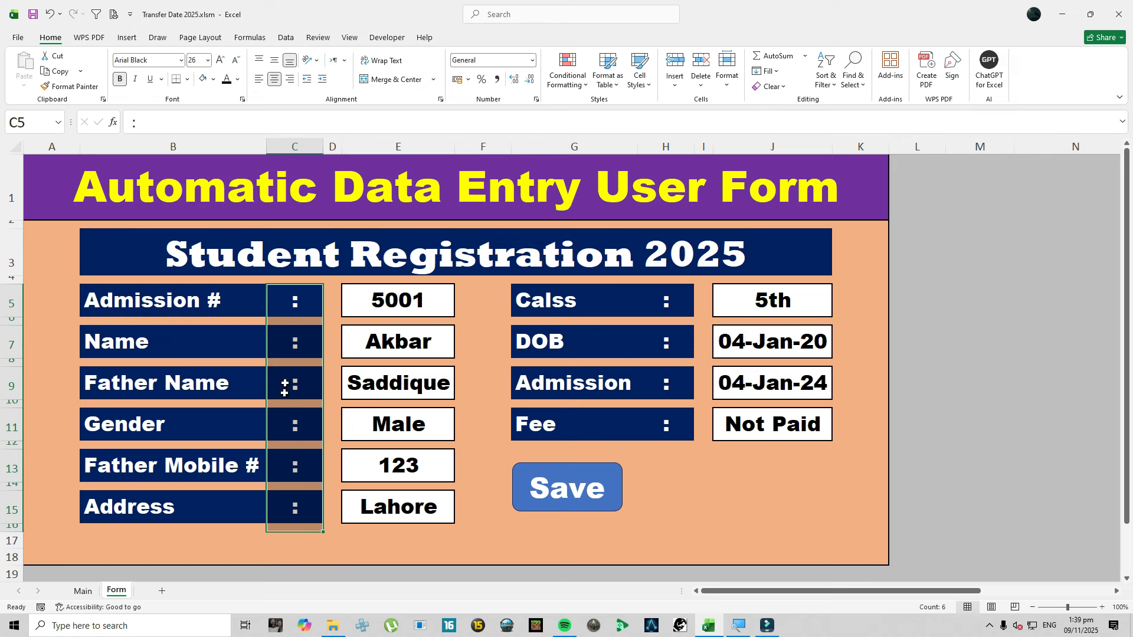
drag(673, 291, 673, 437)
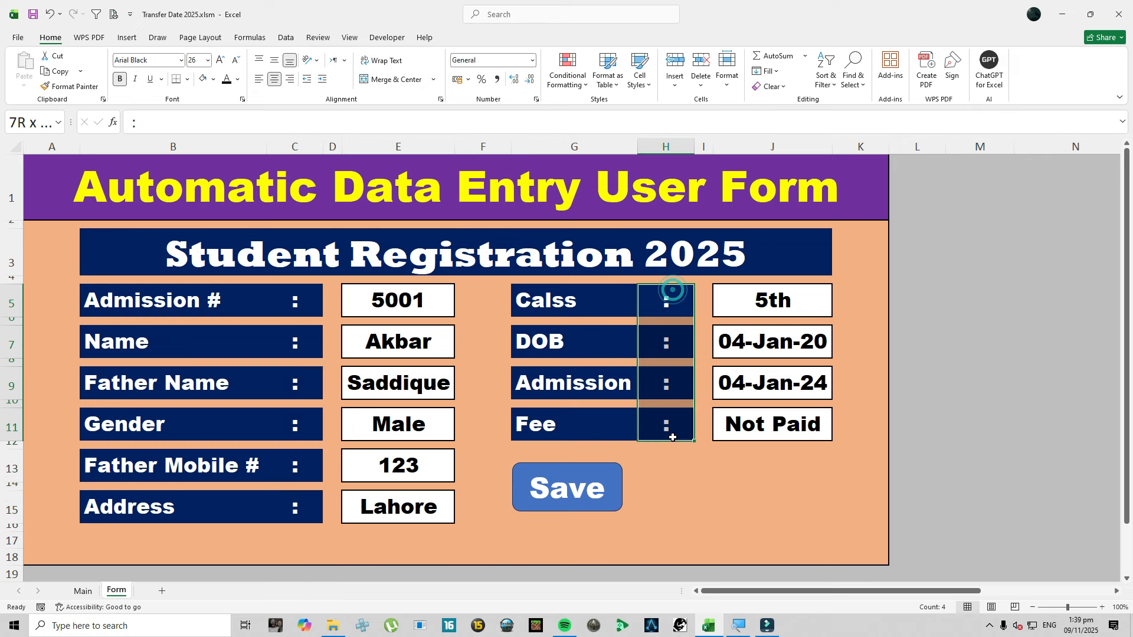
drag(549, 295, 547, 425)
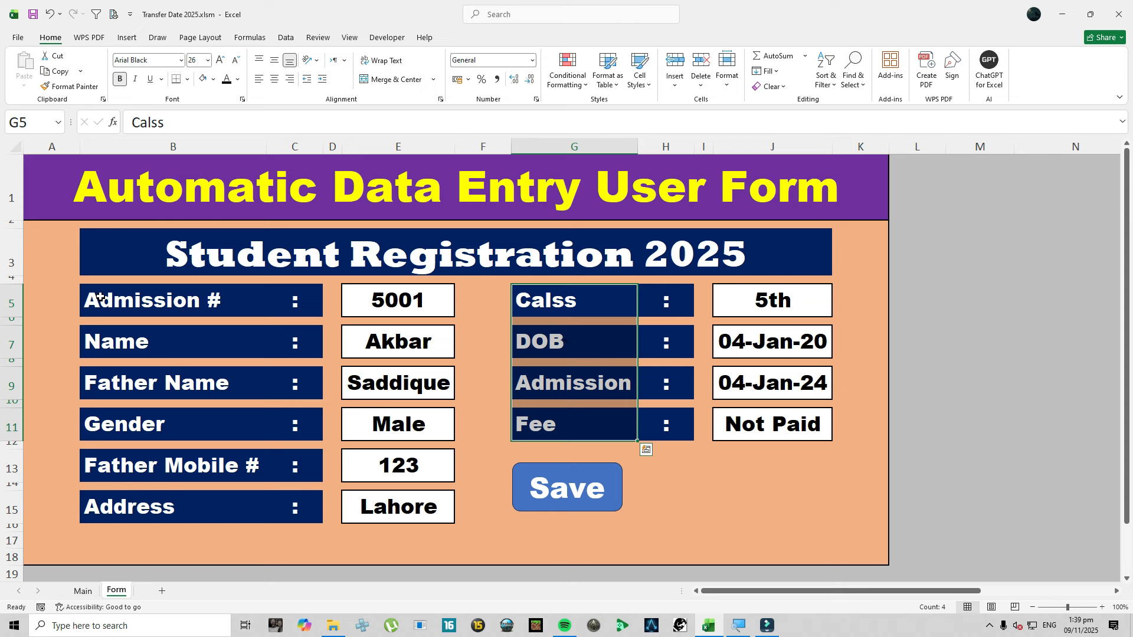
click(614, 527)
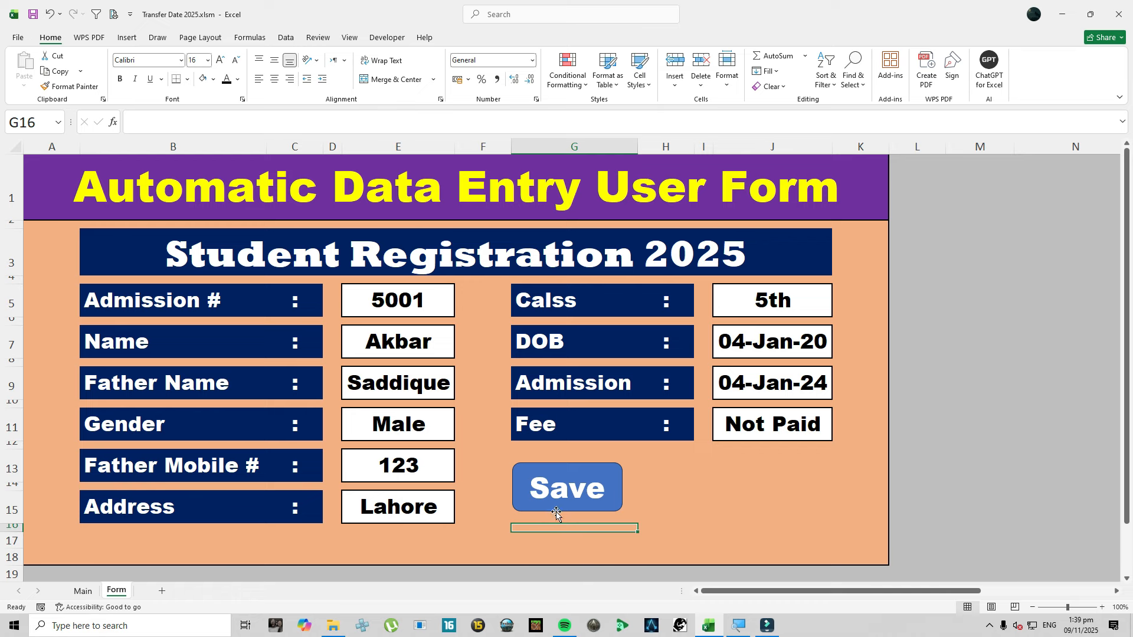
Step: Try adding a rectangle about 2.7 cm high and 5.19 cm wide beside the Save shape, and delete it
click(127, 37)
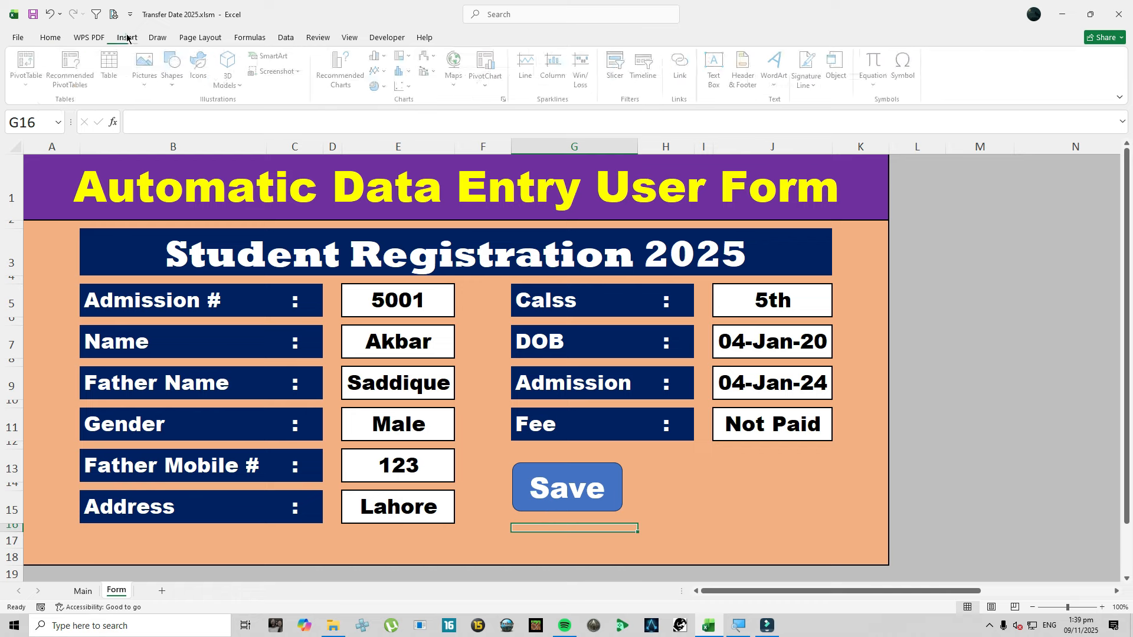
click(178, 86)
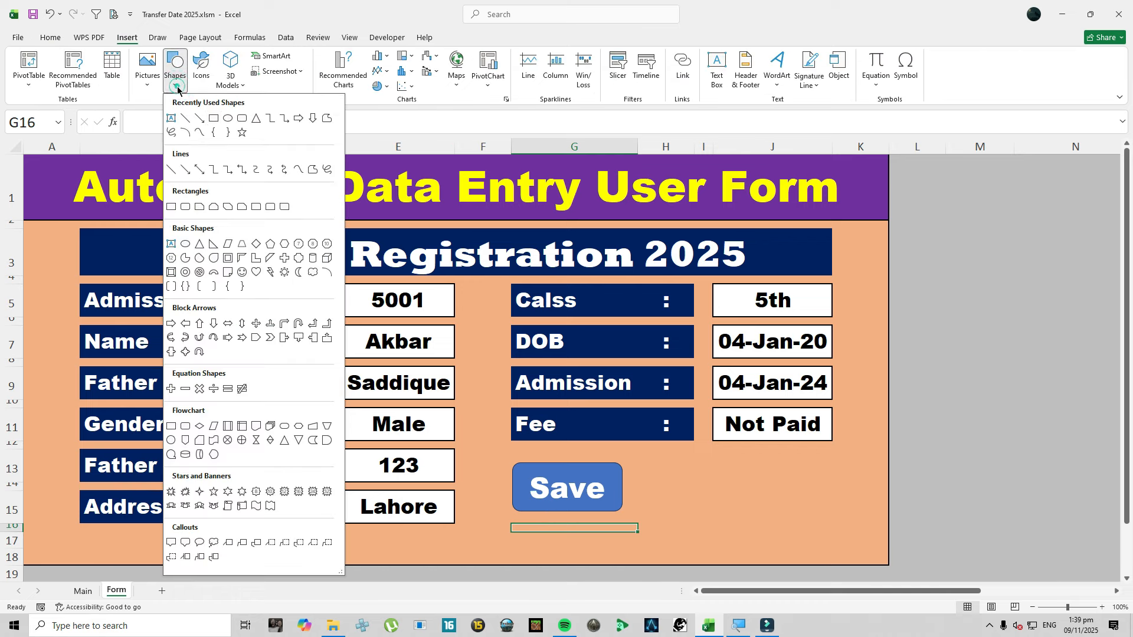
click(213, 120)
drag(650, 461, 765, 520)
right_click(706, 493)
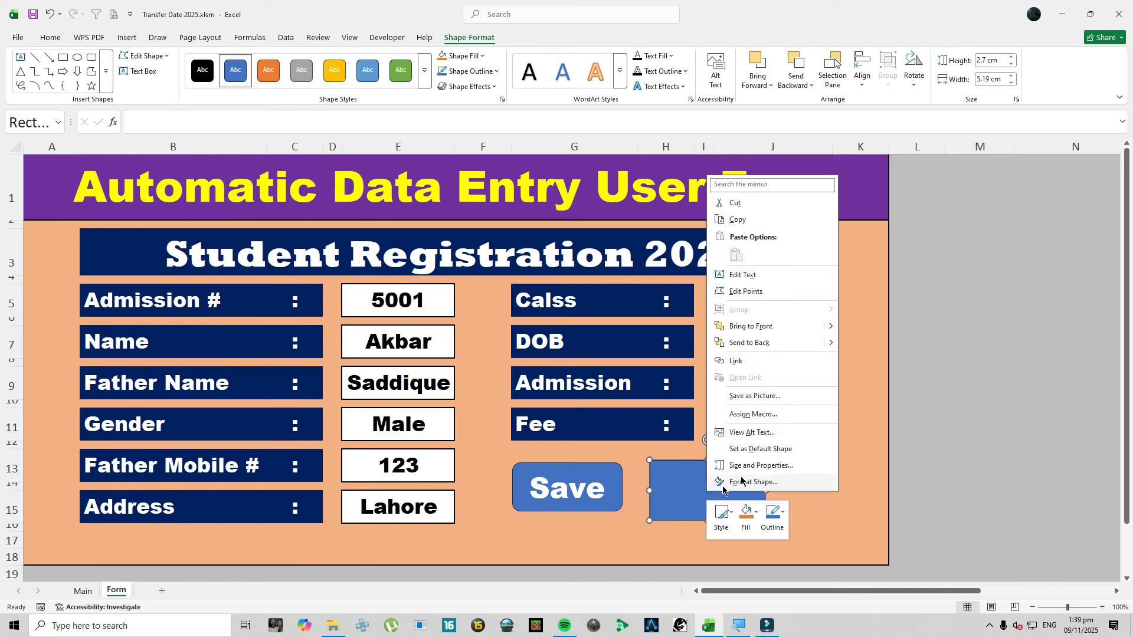
click(749, 277)
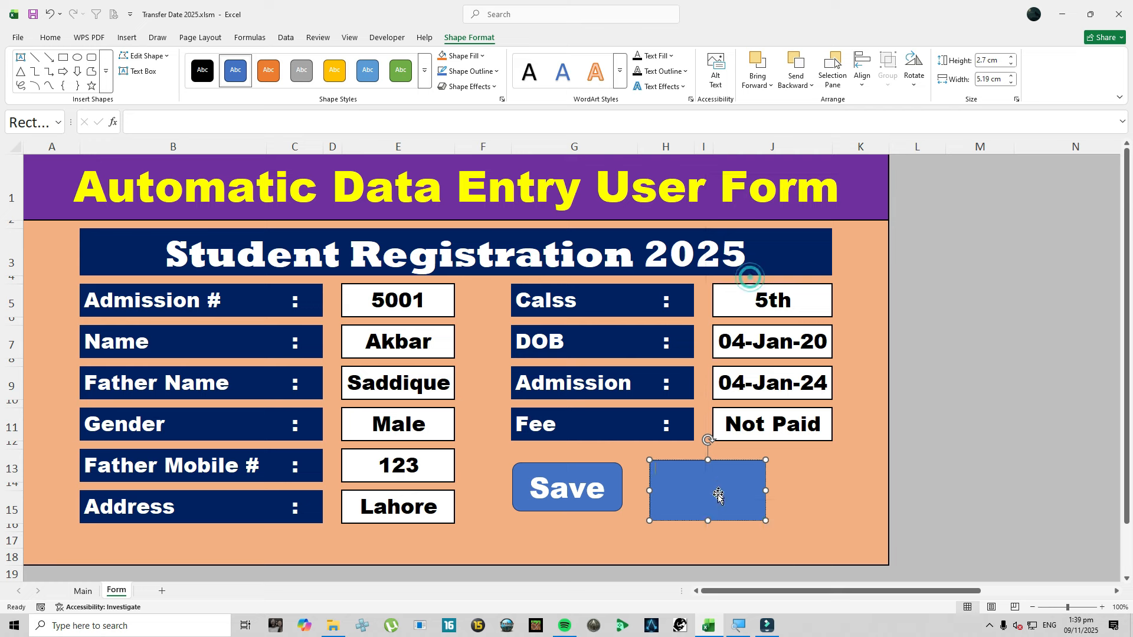
click(742, 492)
click(759, 496)
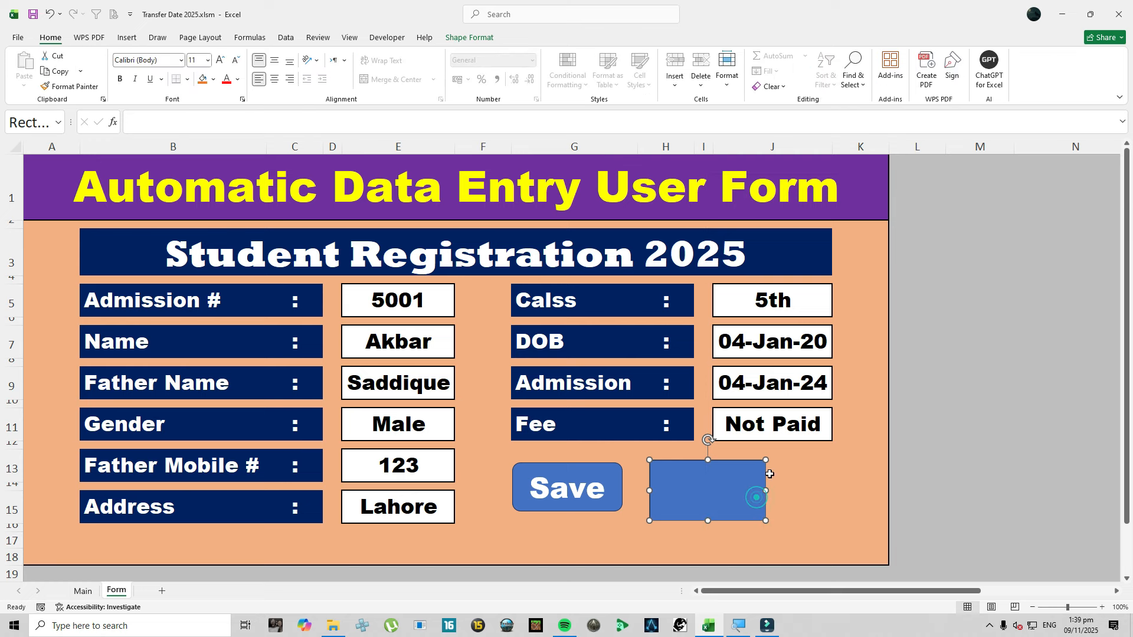
key(Delete)
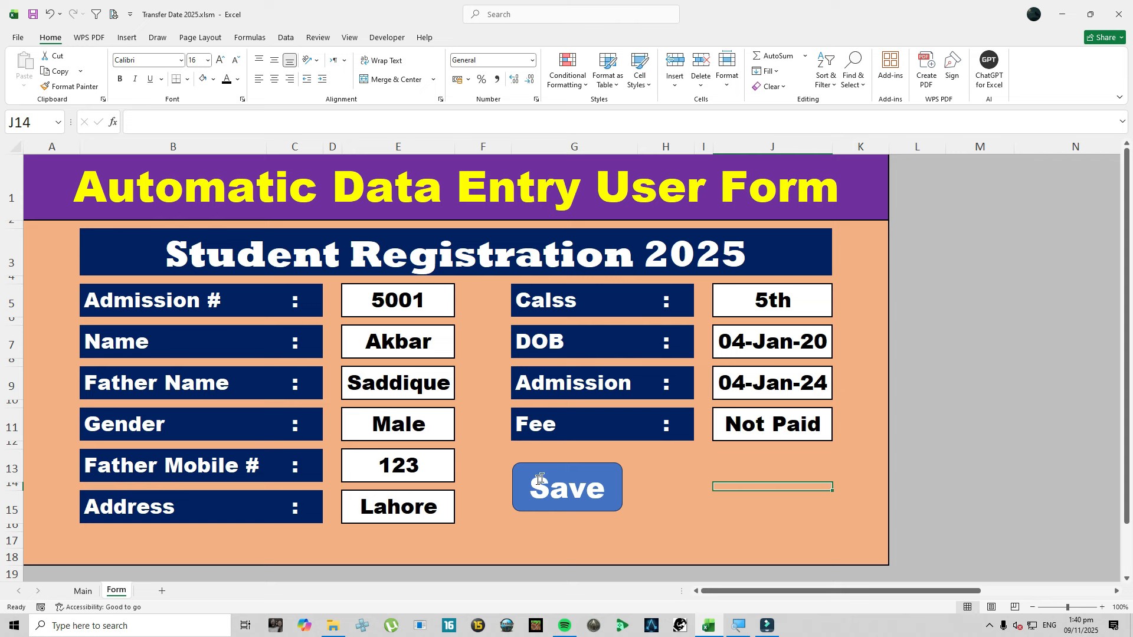
Step: Examine the form's field labels and the helper table's headers and linked values in rows 25 and 26
click(155, 305)
click(151, 346)
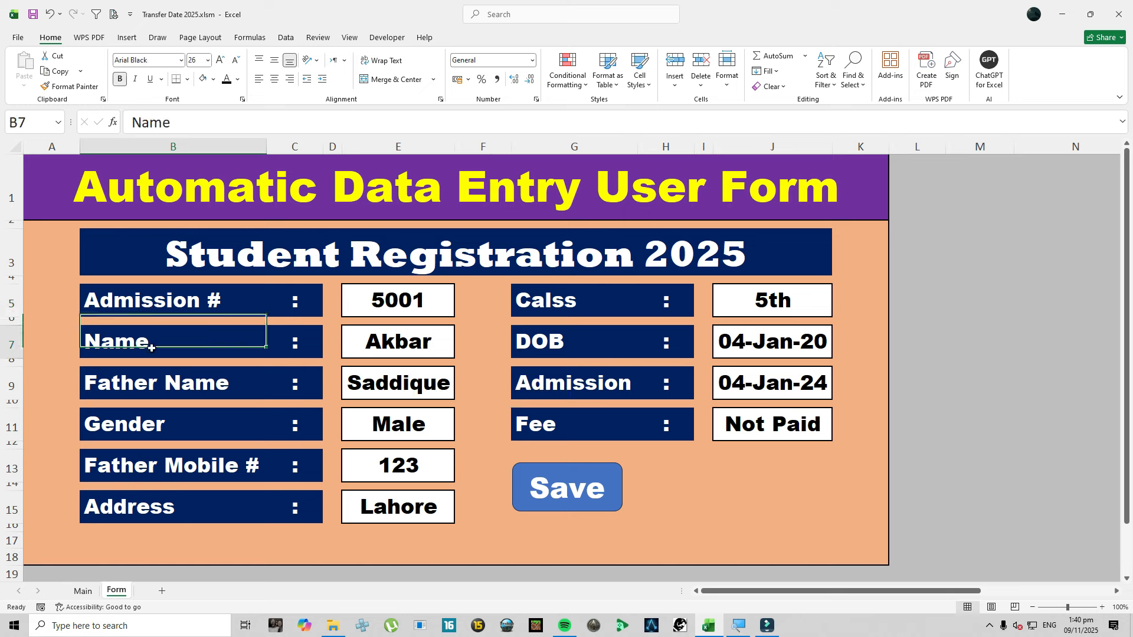
click(146, 388)
scroll(189, 416, down, 1)
scroll(189, 416, down, 2)
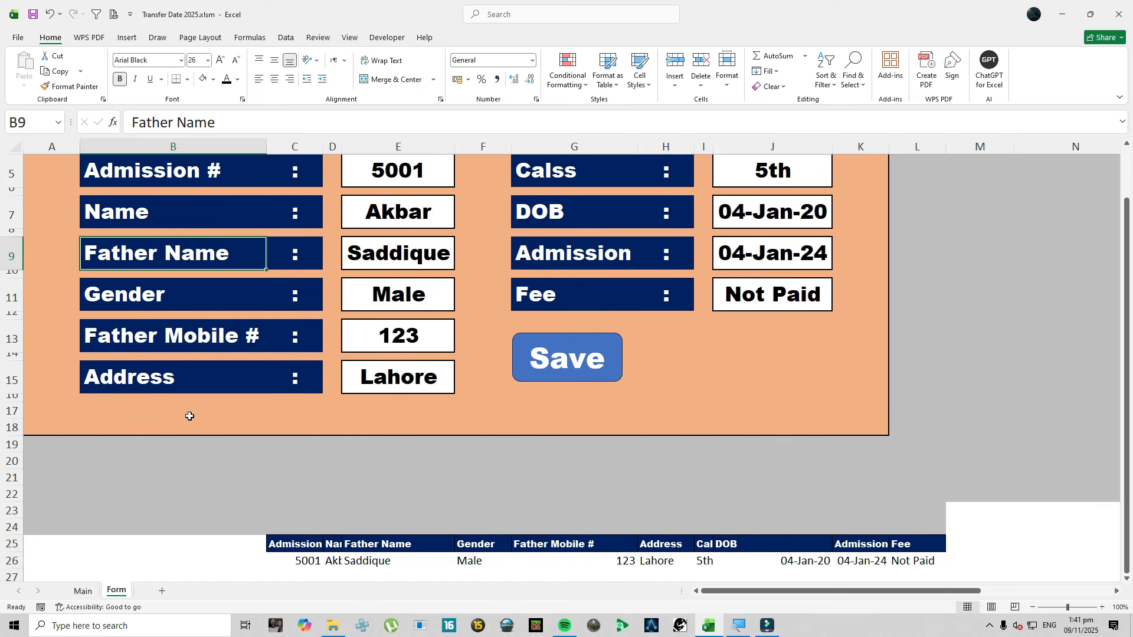
drag(289, 541, 902, 541)
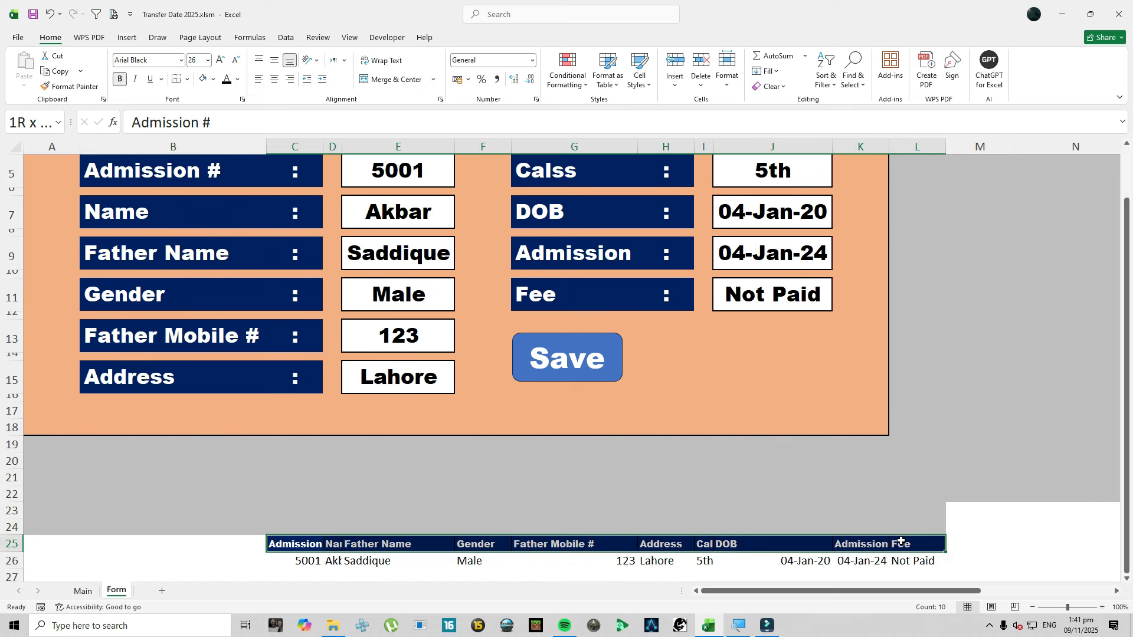
drag(305, 563, 920, 563)
click(288, 561)
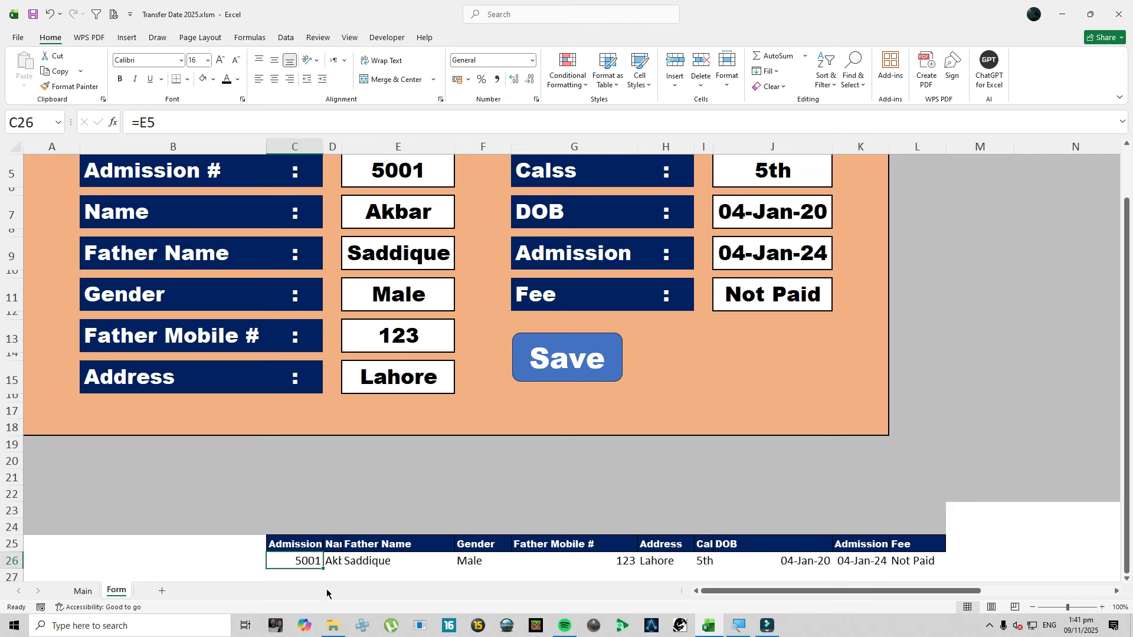
Step: Enter the formula =E5 in cell C26 to link the helper table's Admission # to the form
click(223, 561)
click(287, 561)
text(=)
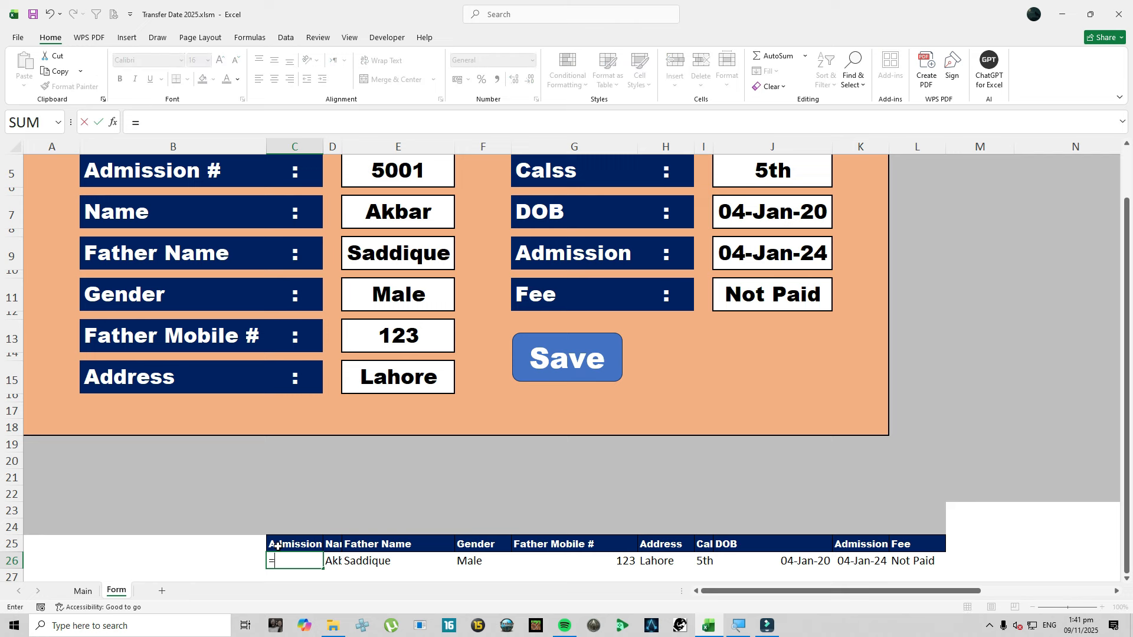
click(412, 168)
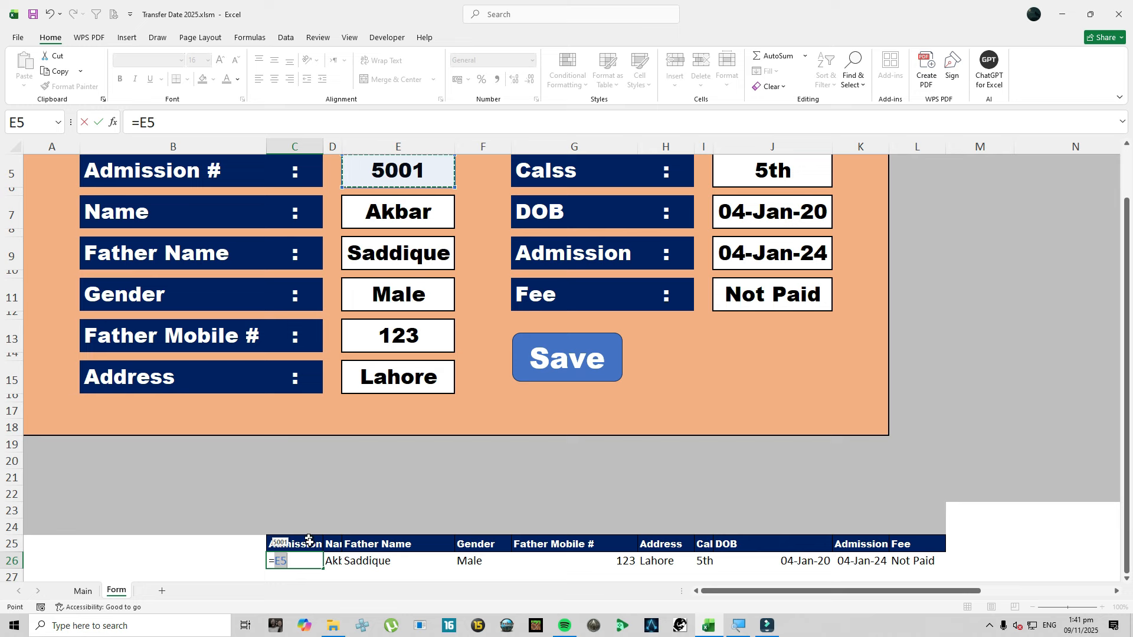
key(Return)
Step: Compare the helper record in C26:L26 with the form's entry cells and the column headers on the Main sheet
drag(306, 533, 909, 533)
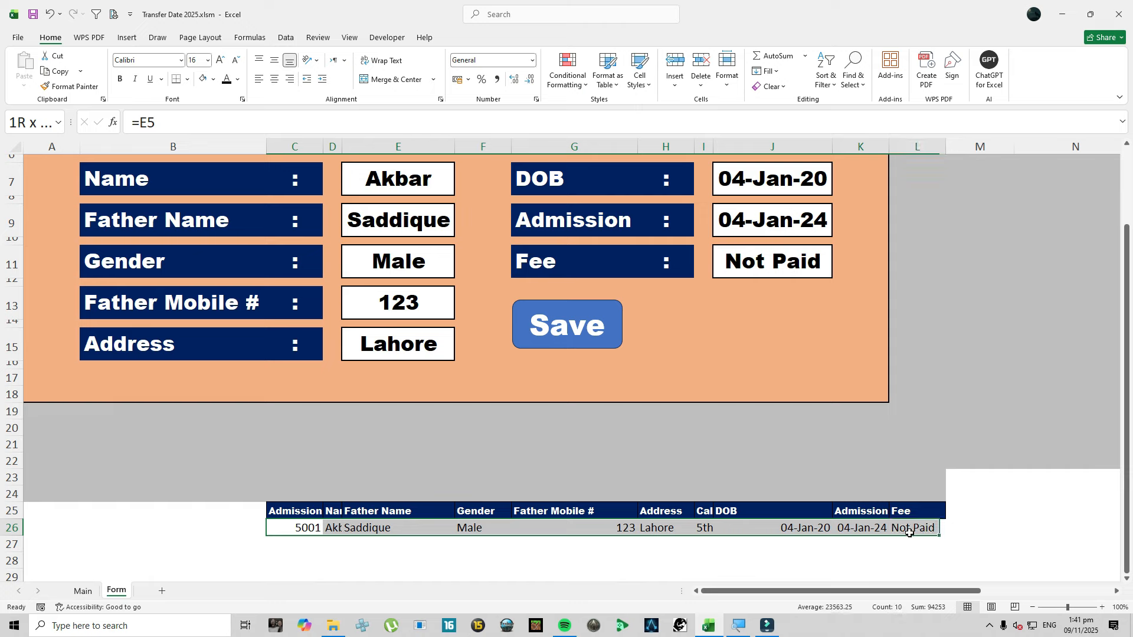
click(83, 591)
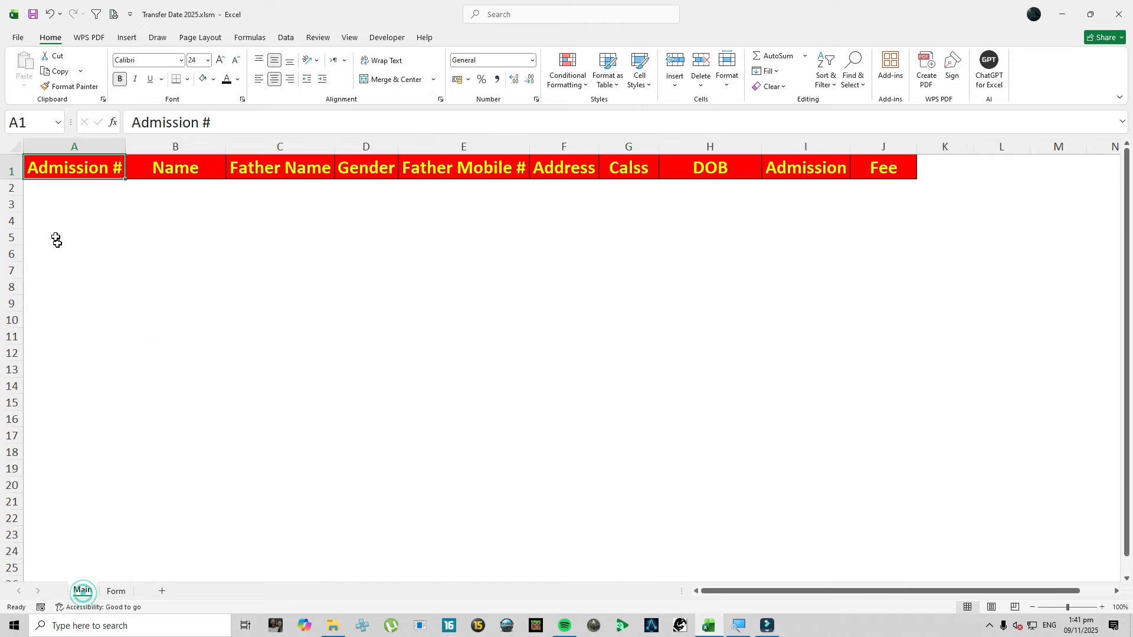
click(52, 186)
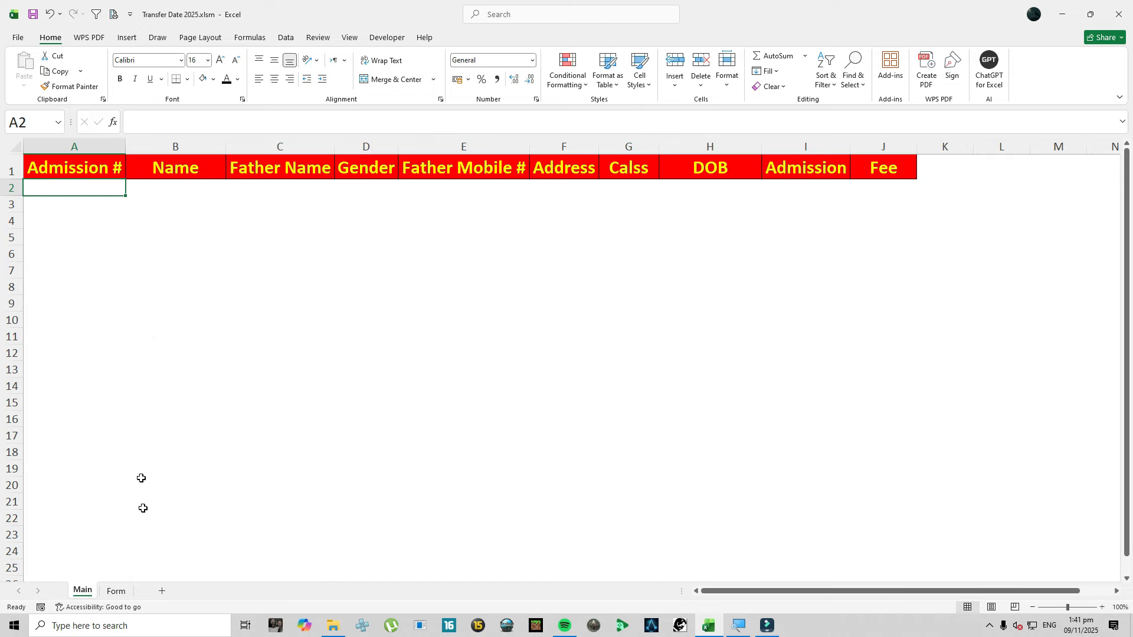
click(116, 591)
drag(392, 184, 391, 342)
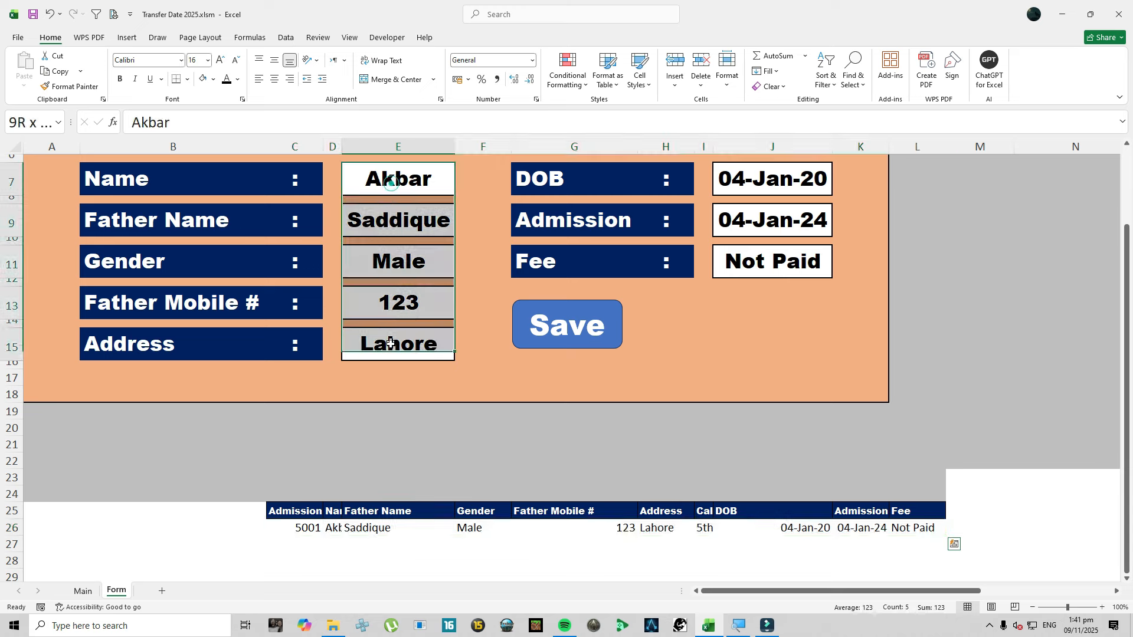
click(82, 590)
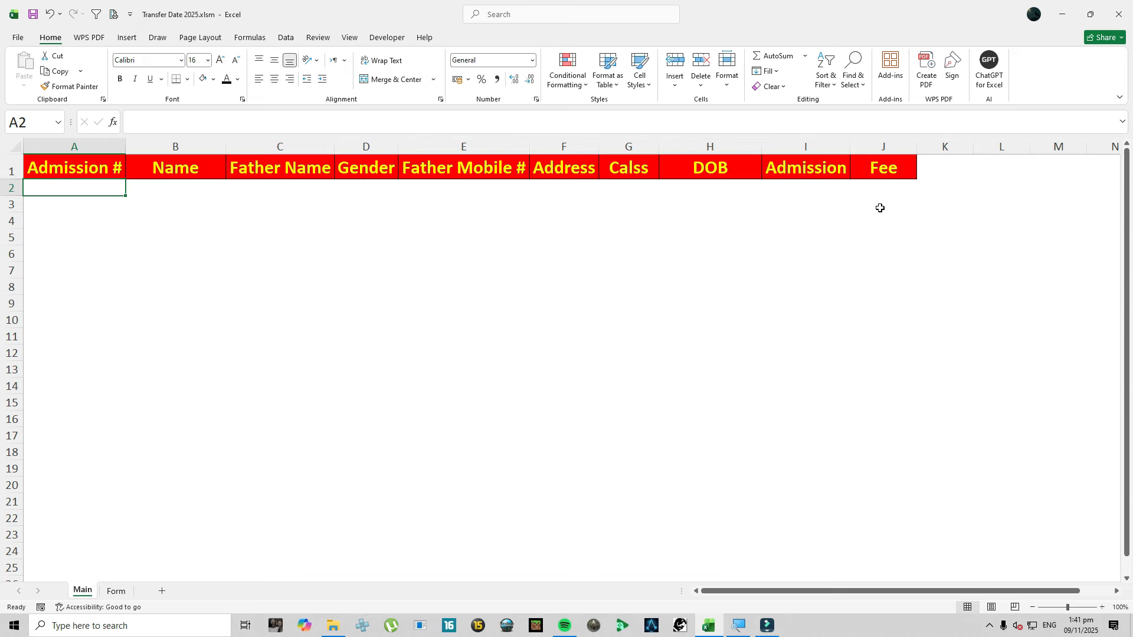
click(116, 591)
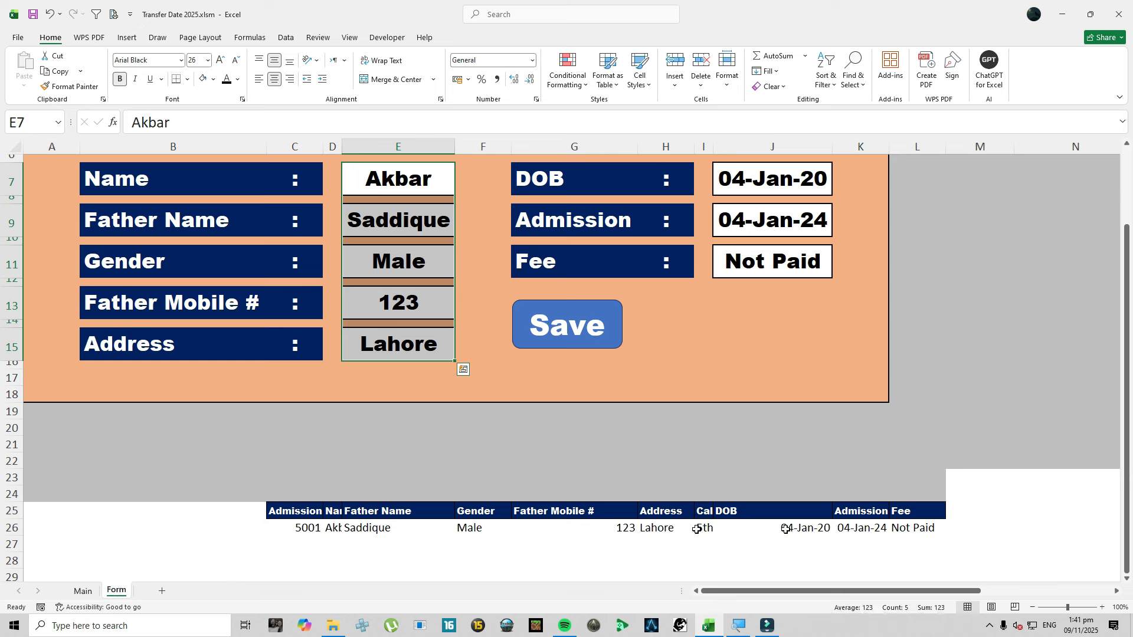
drag(287, 529, 897, 529)
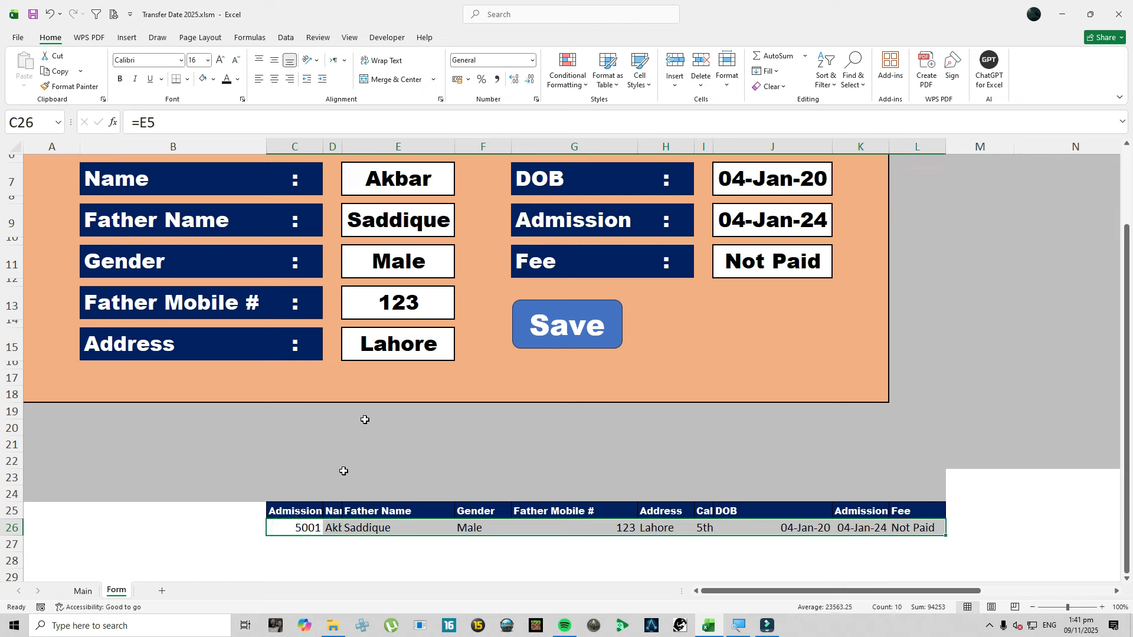
scroll(374, 477, up, 2)
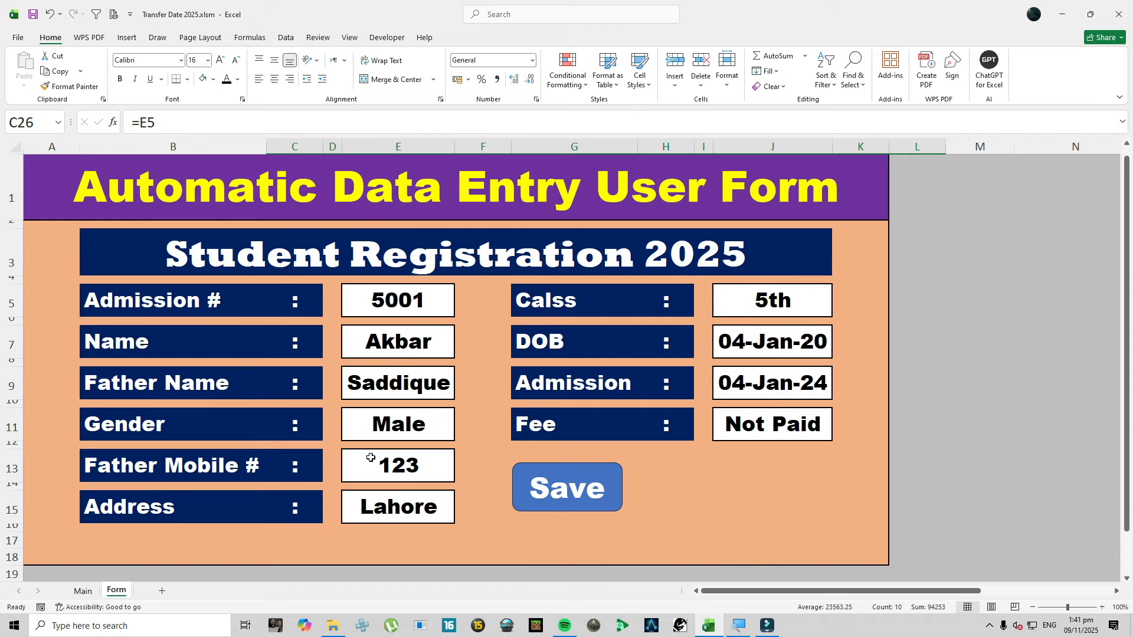
click(301, 544)
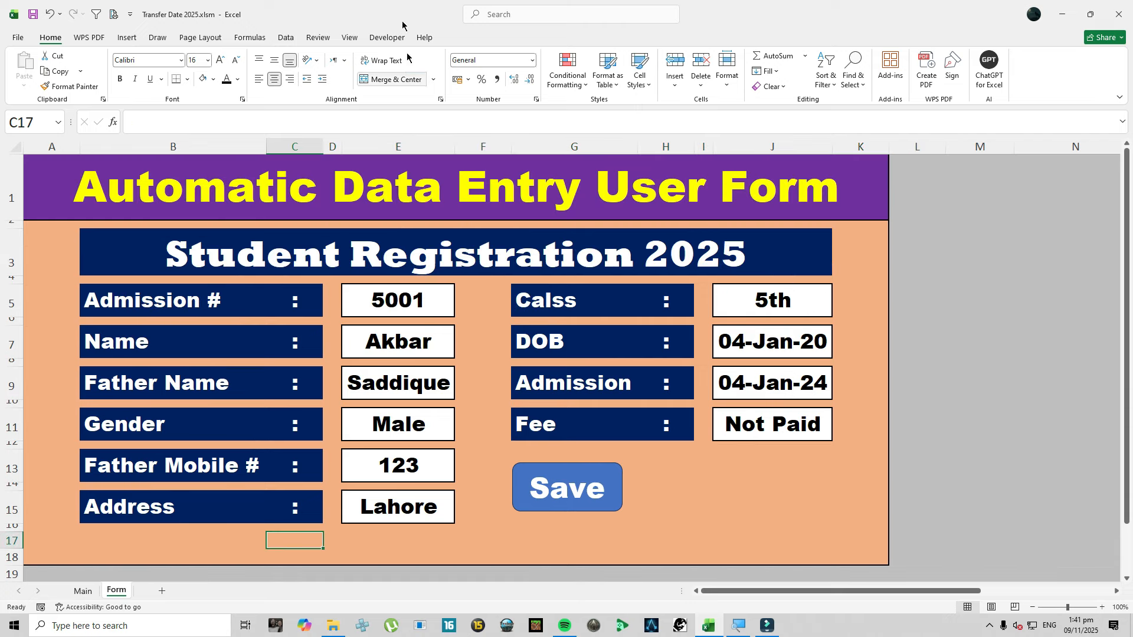
click(13, 38)
click(33, 597)
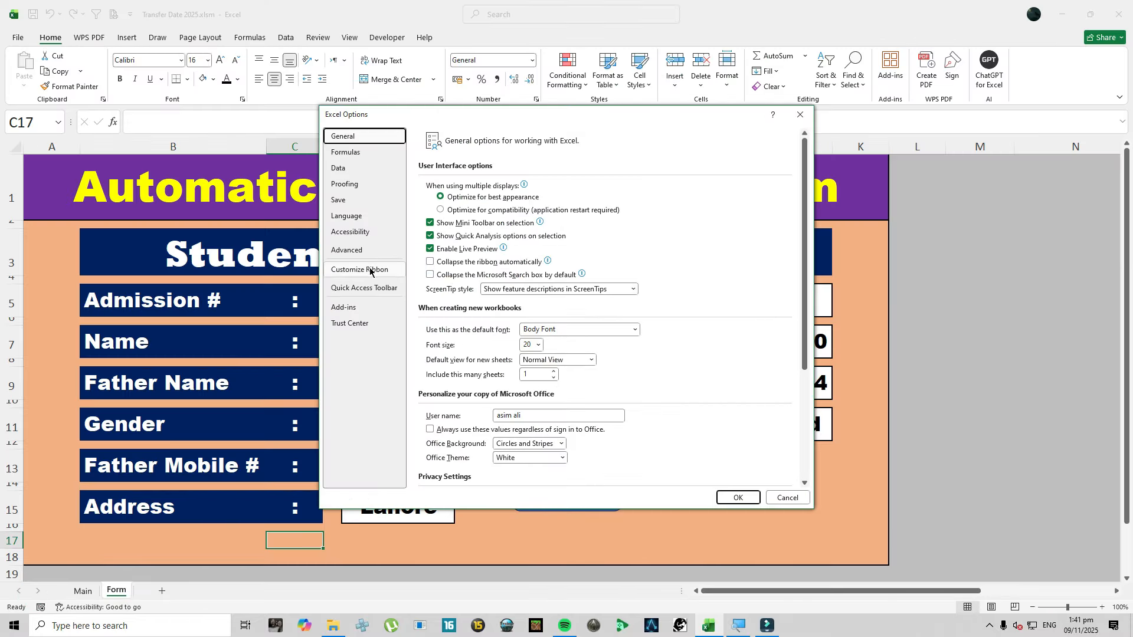
click(370, 271)
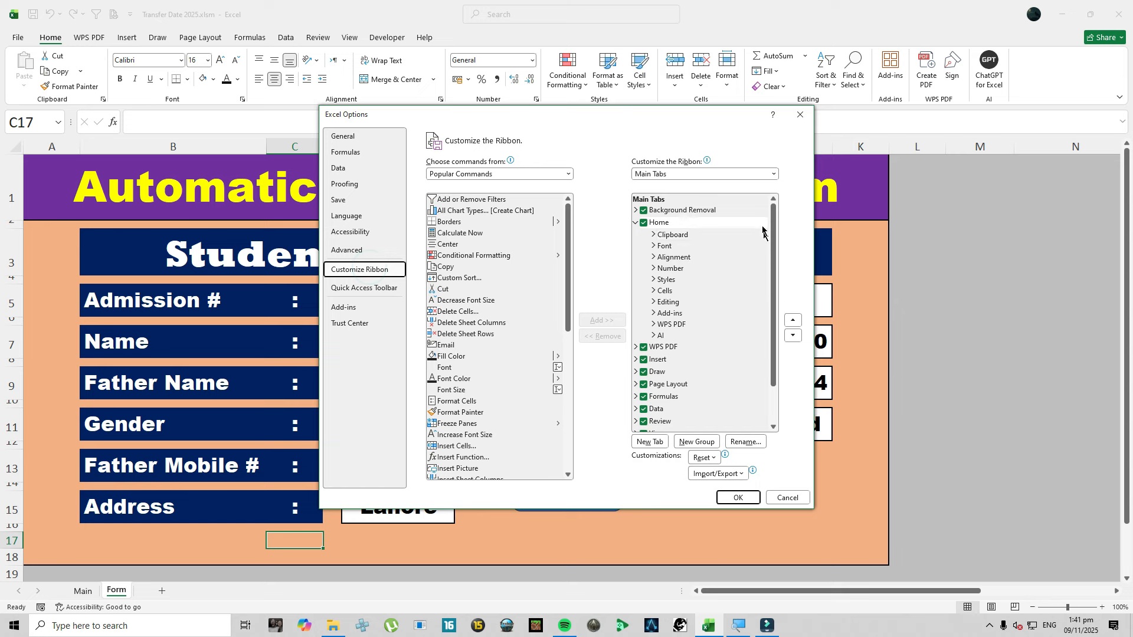
drag(773, 239, 772, 275)
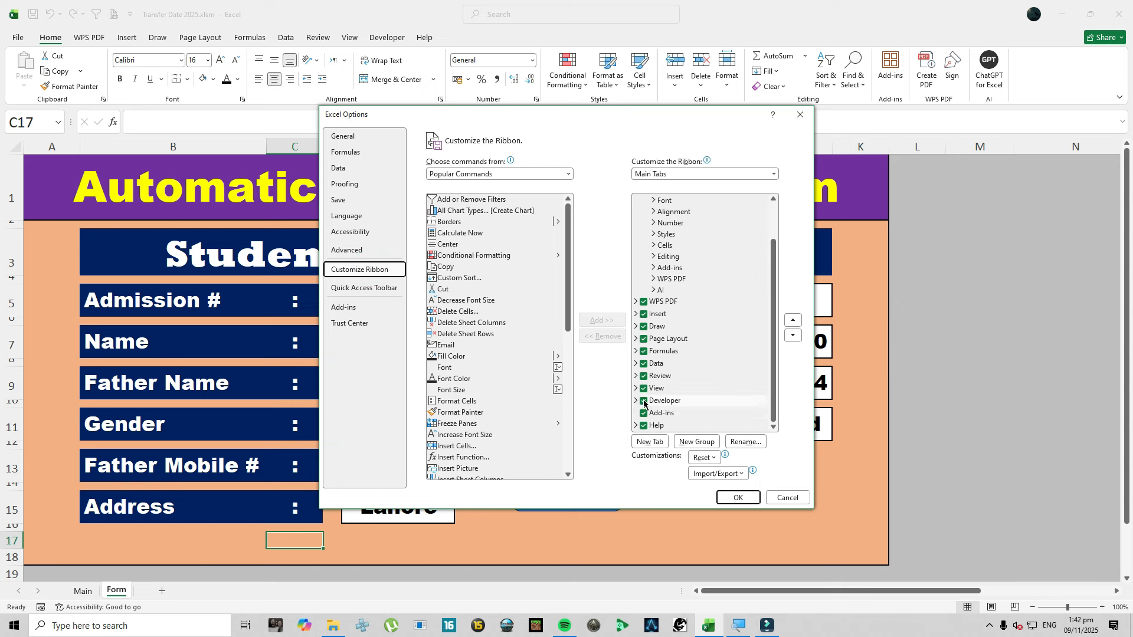
click(645, 401)
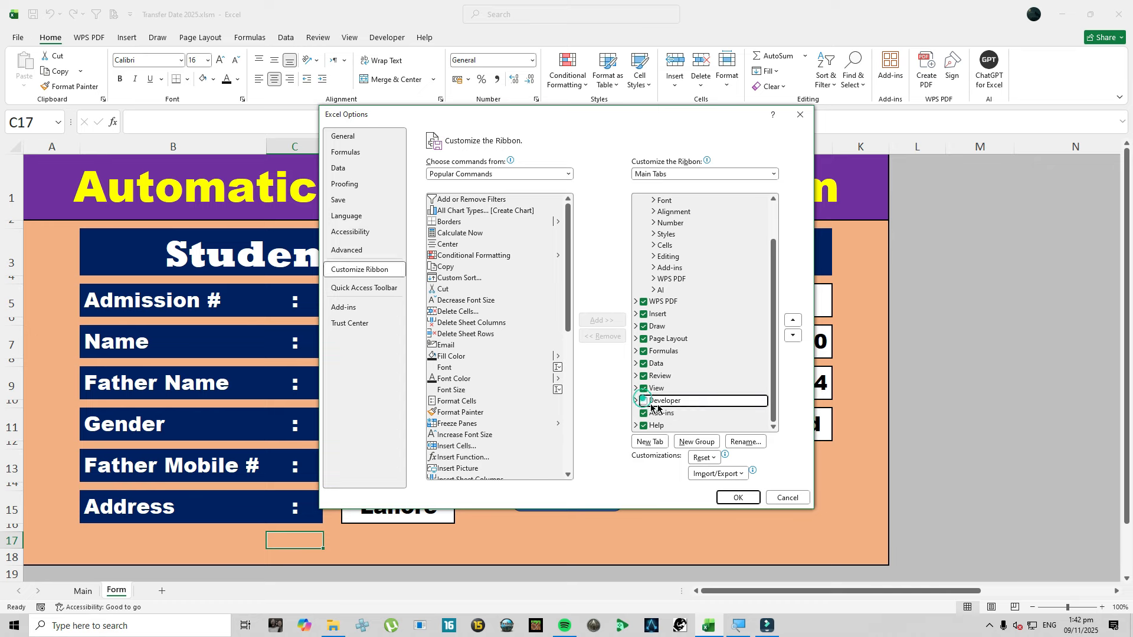
click(778, 499)
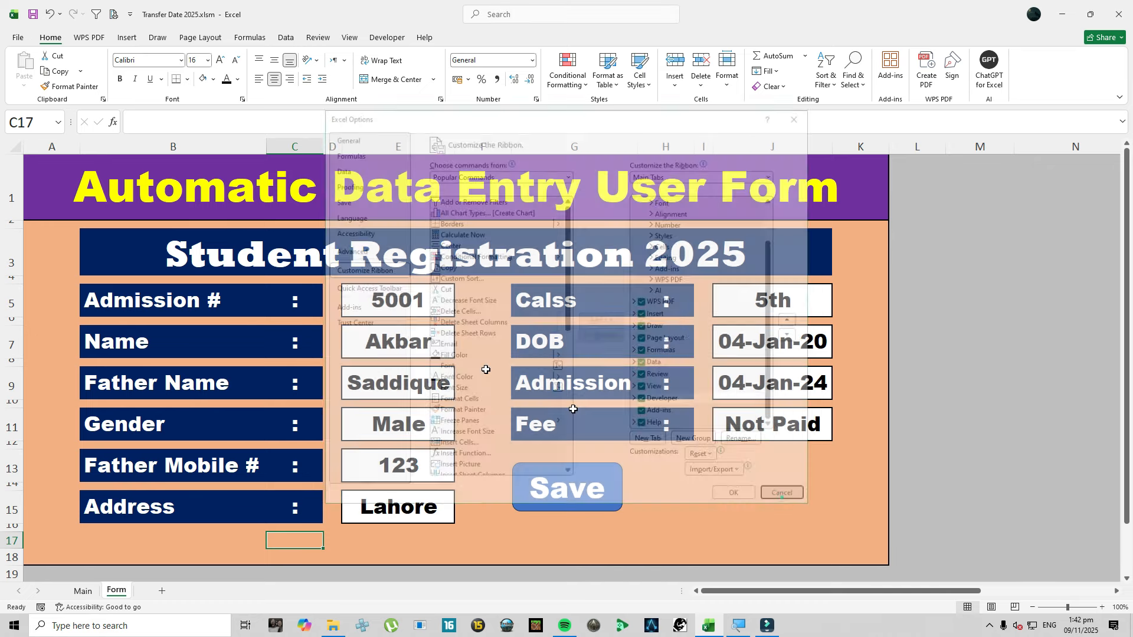
Step: Make sure the Developer tab is enabled in the ribbon customization settings and apply the options
right_click(366, 40)
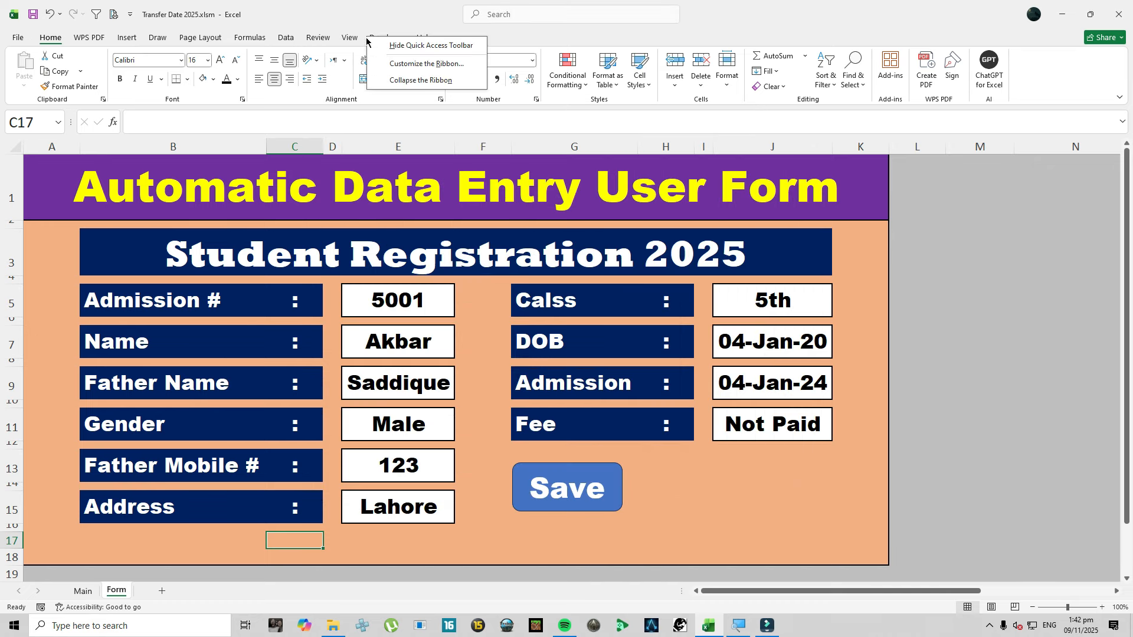
click(415, 64)
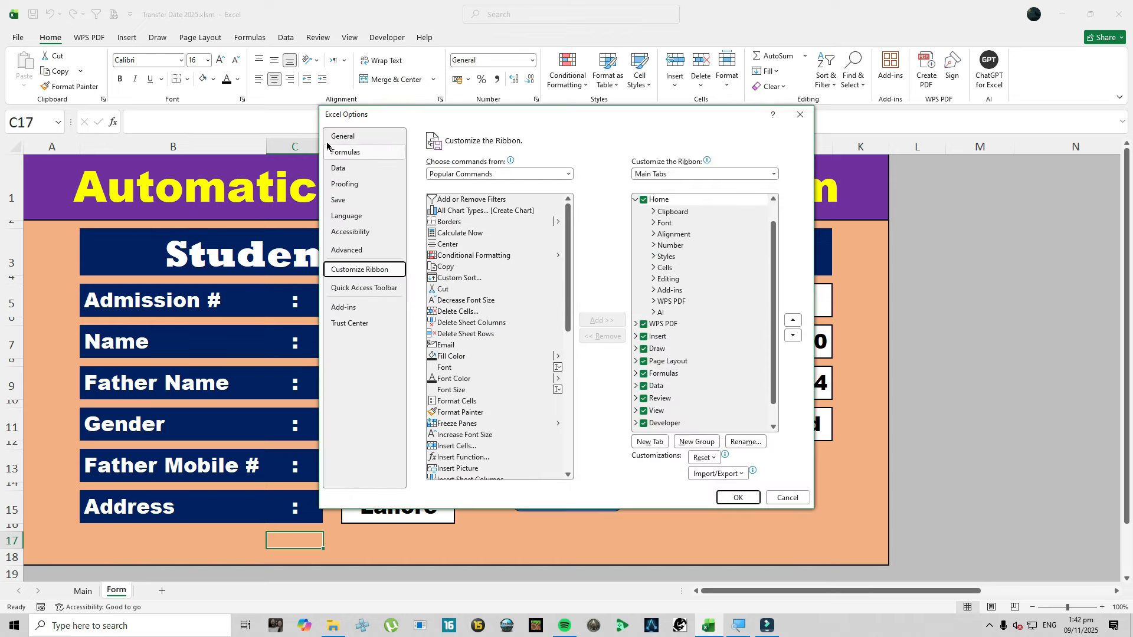
click(665, 423)
click(643, 423)
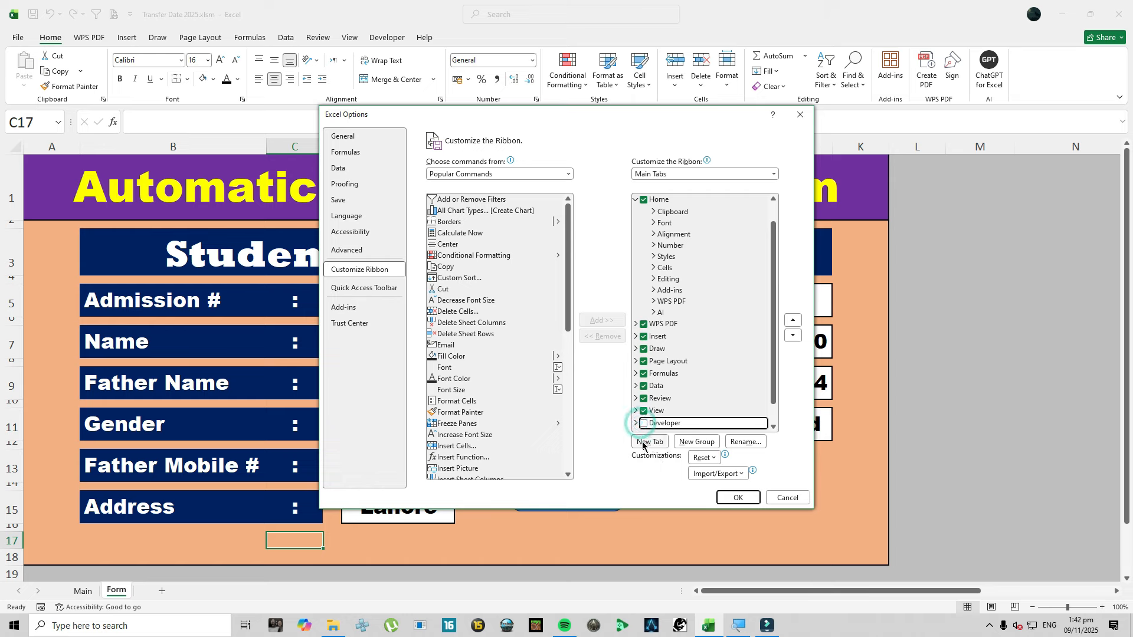
click(738, 498)
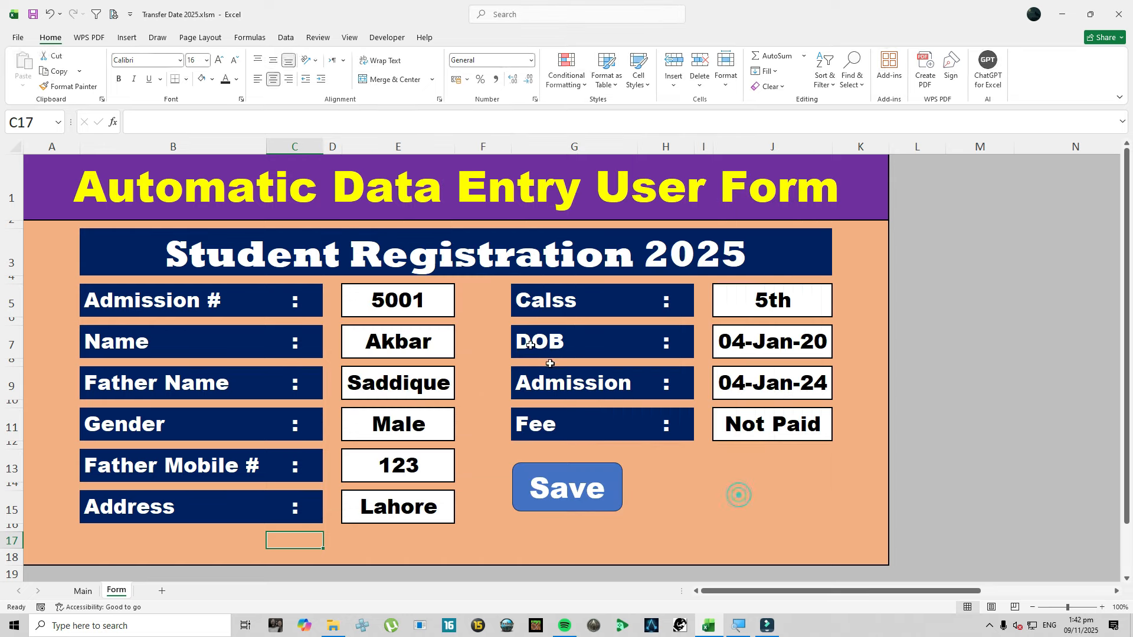
Step: Start recording a macro named Macro1, stored in This Workbook, without a shortcut key or description
click(388, 39)
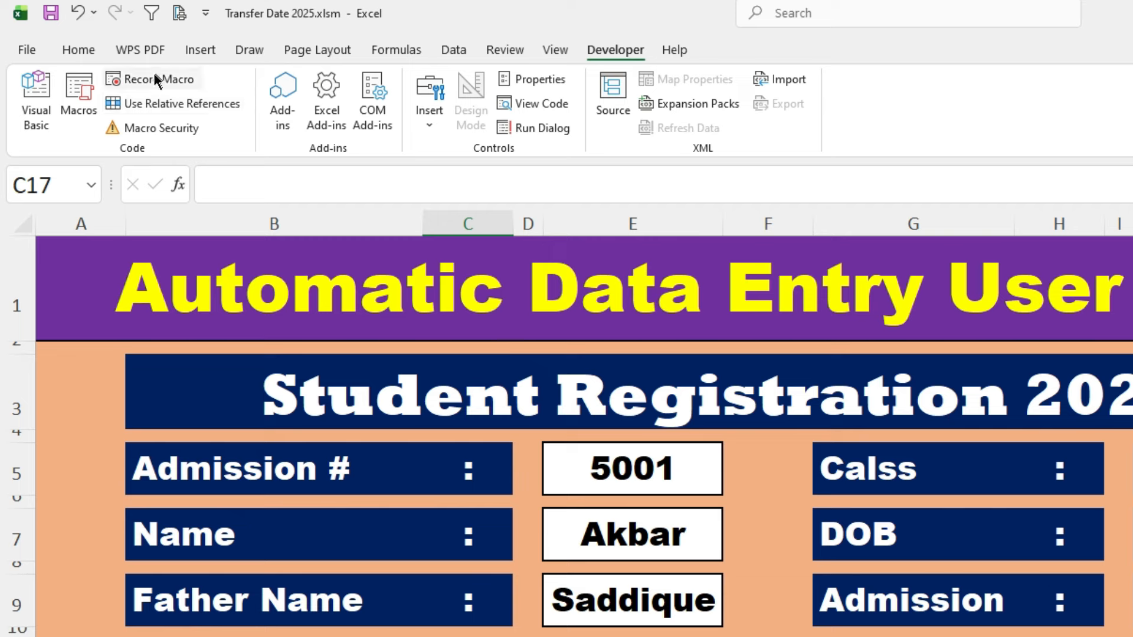
click(147, 79)
drag(463, 51, 912, 235)
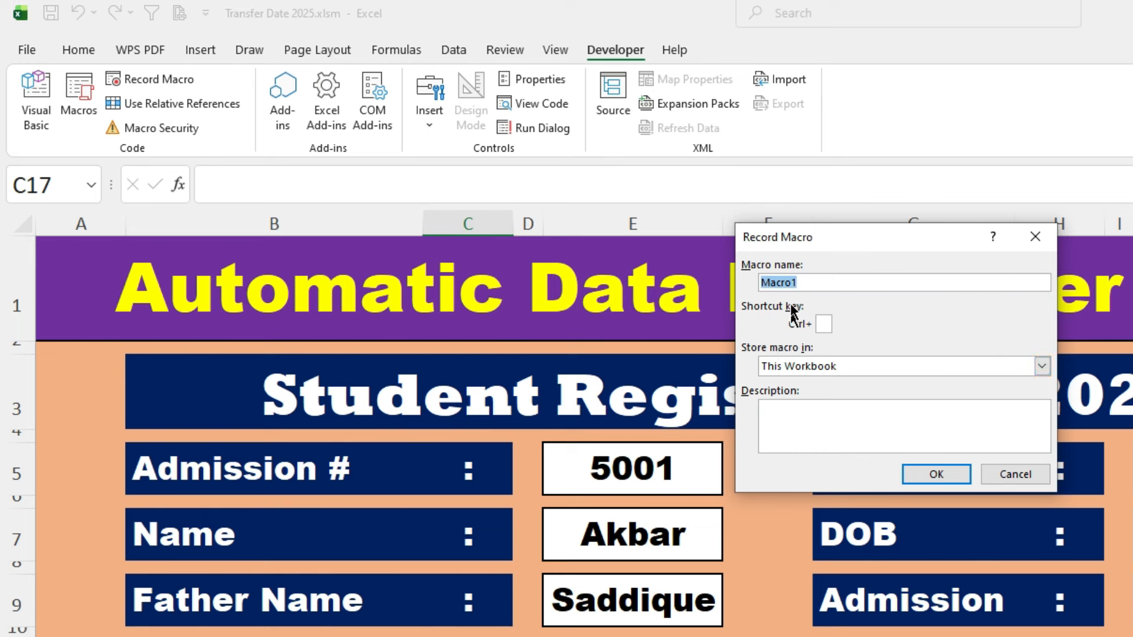
click(825, 281)
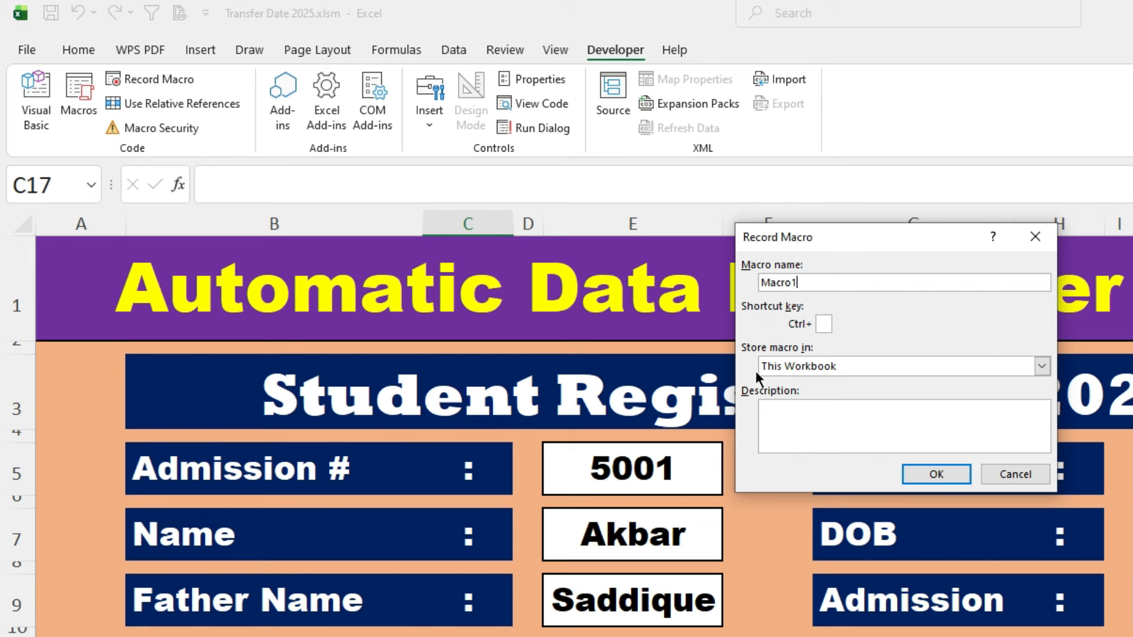
click(929, 367)
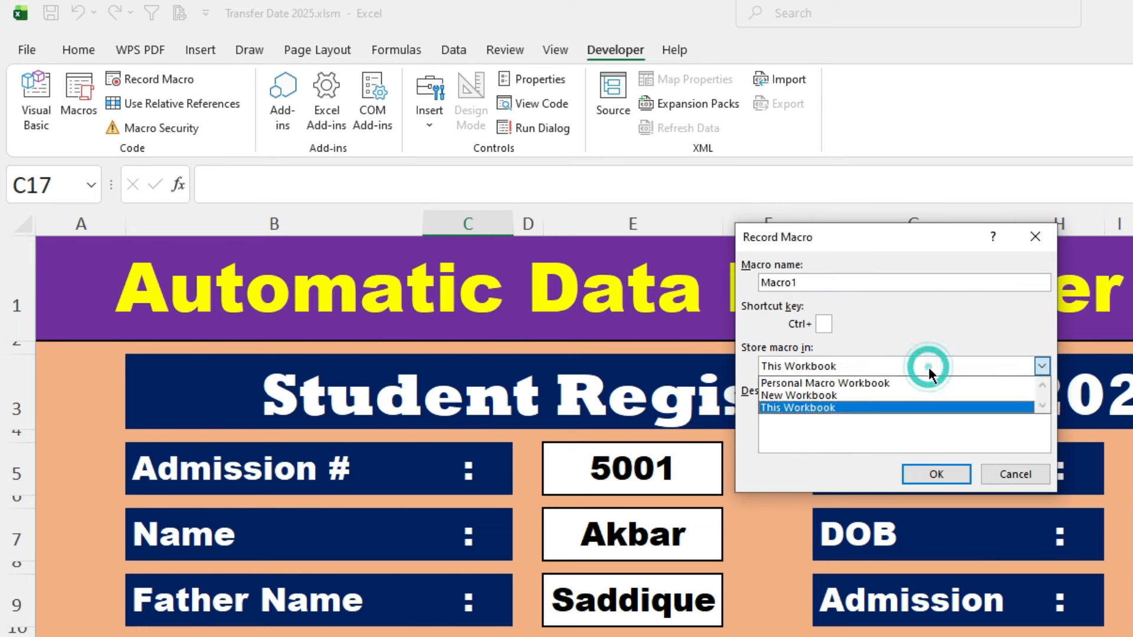
click(893, 338)
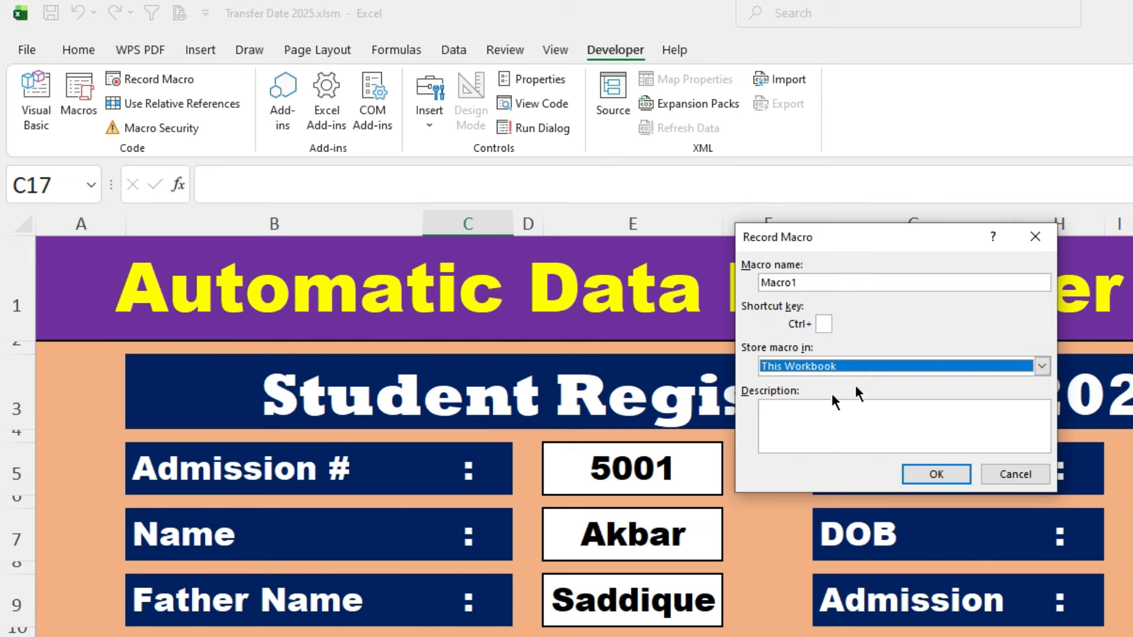
click(803, 404)
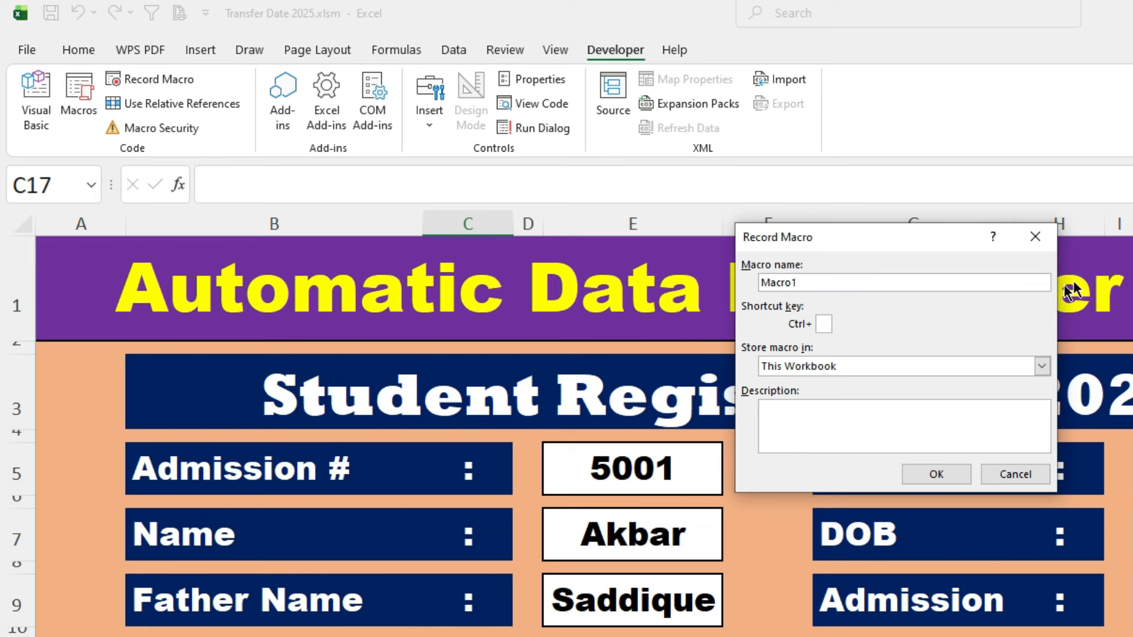
click(928, 476)
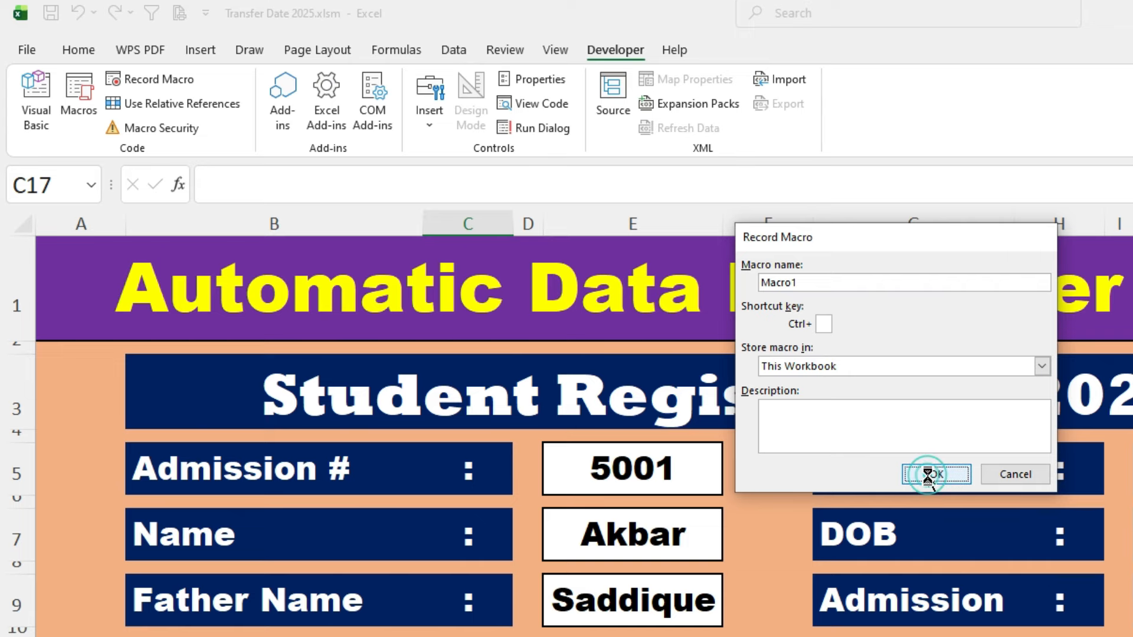
Step: Copy the helper record C26:L26 from the Form sheet and select cell K1 on the Main sheet
scroll(830, 200, down, 3)
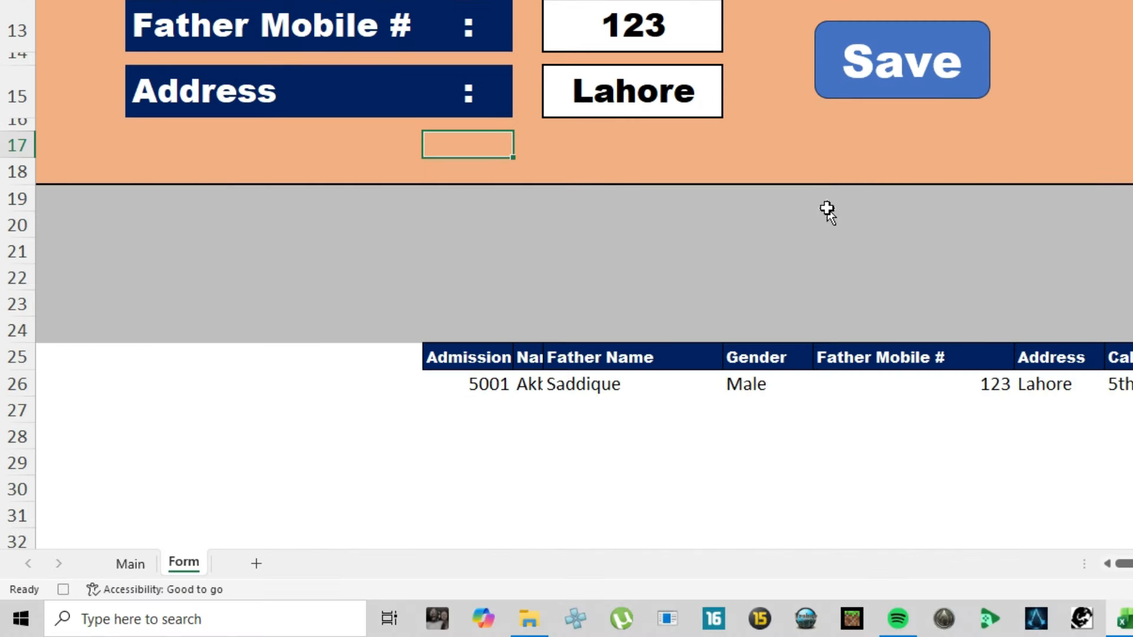
drag(447, 386, 1129, 384)
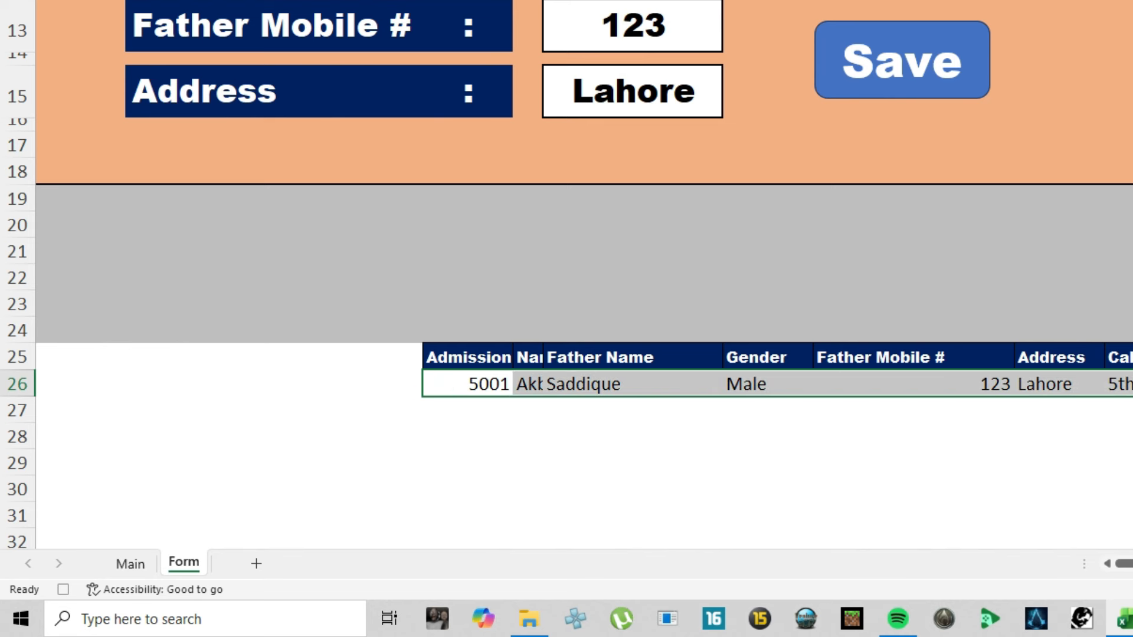
key(ctrl+c)
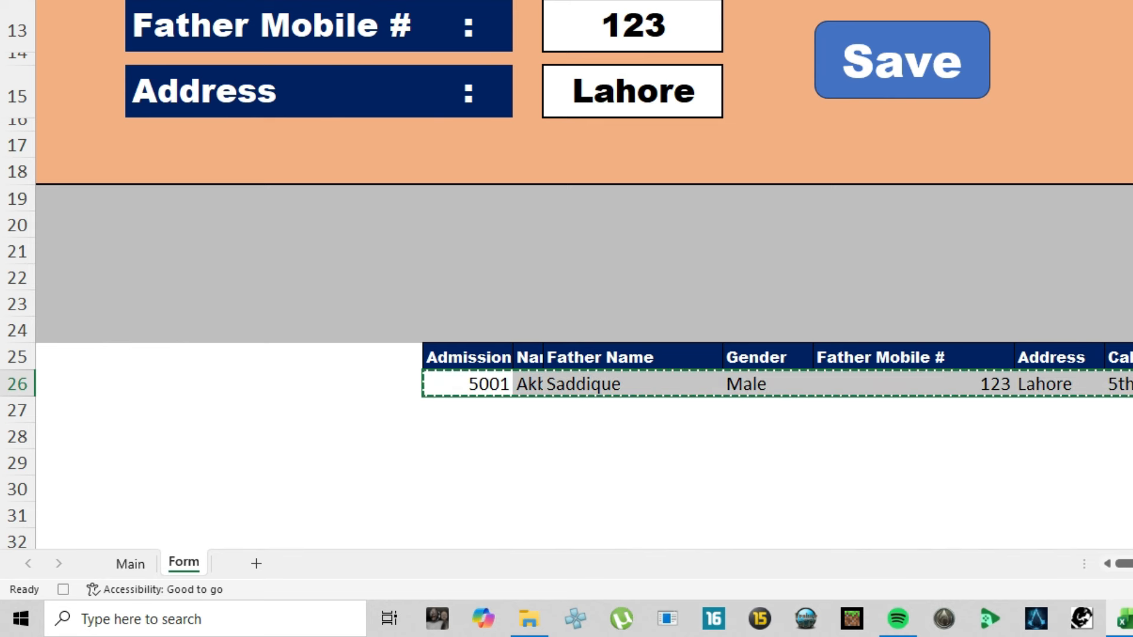
click(124, 571)
click(1006, 136)
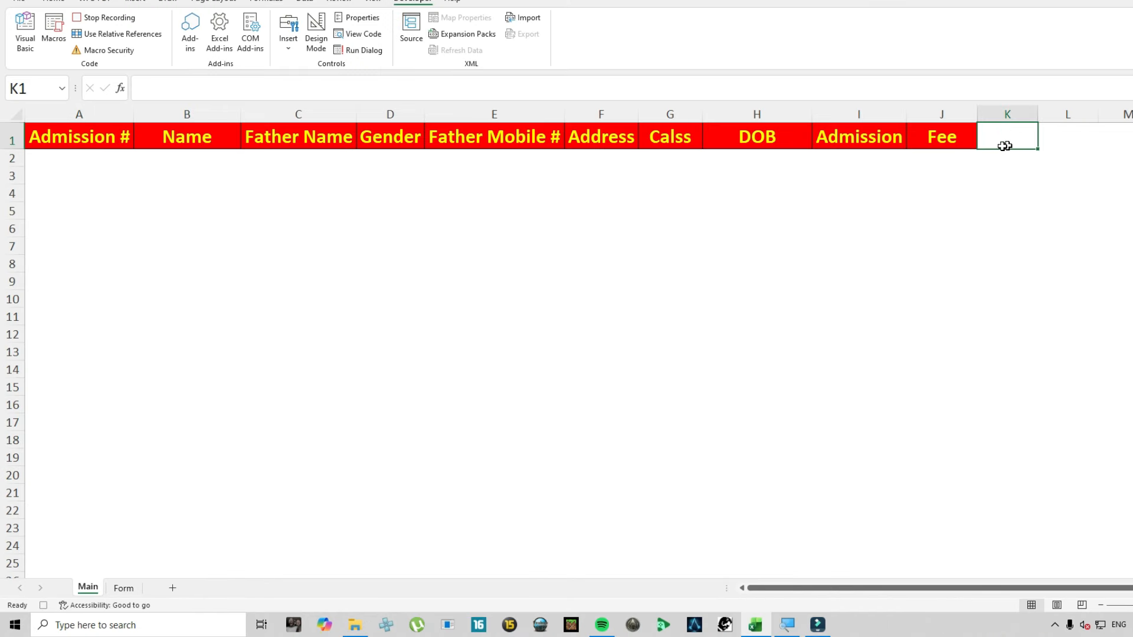
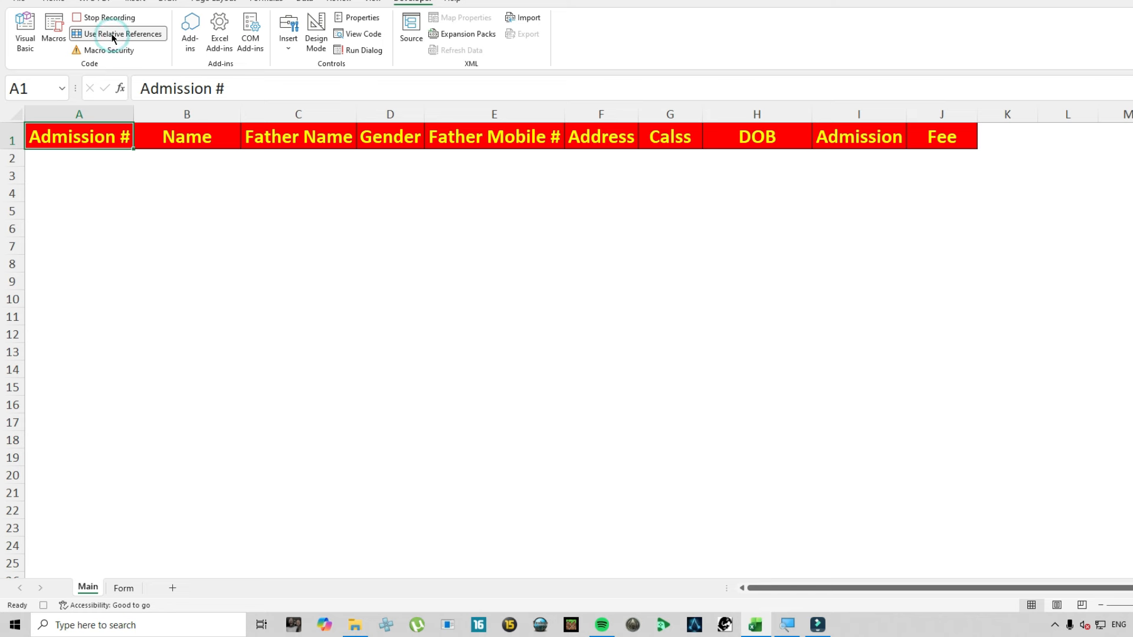
Step: With relative references on, paste the copied record as values into row 2 of the Main sheet, starting at A2
key(Down)
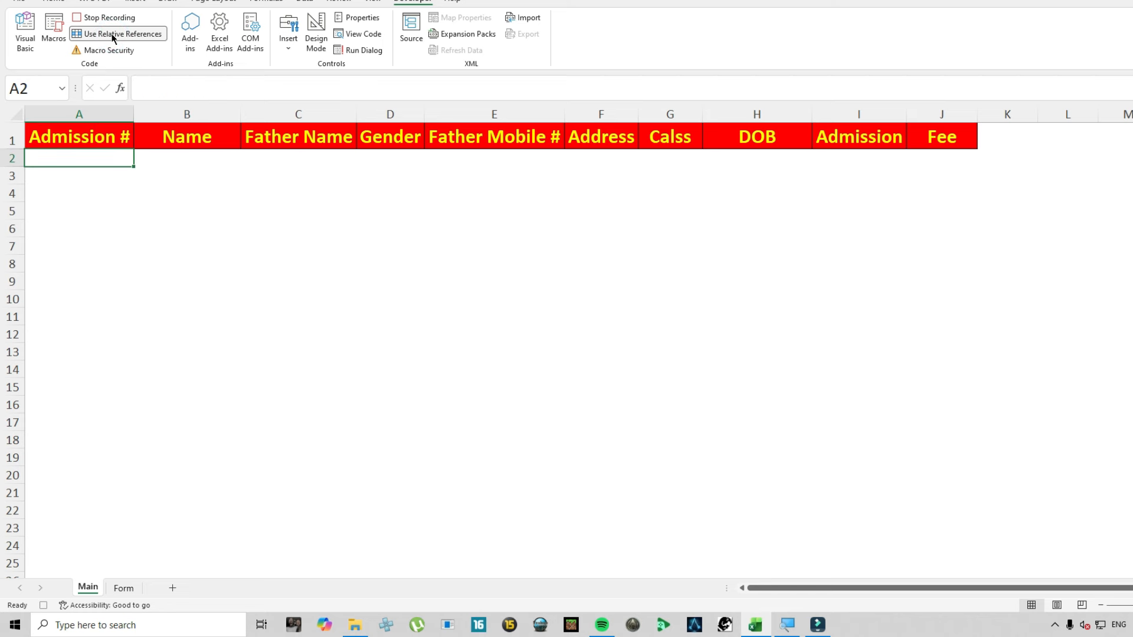
right_click(79, 154)
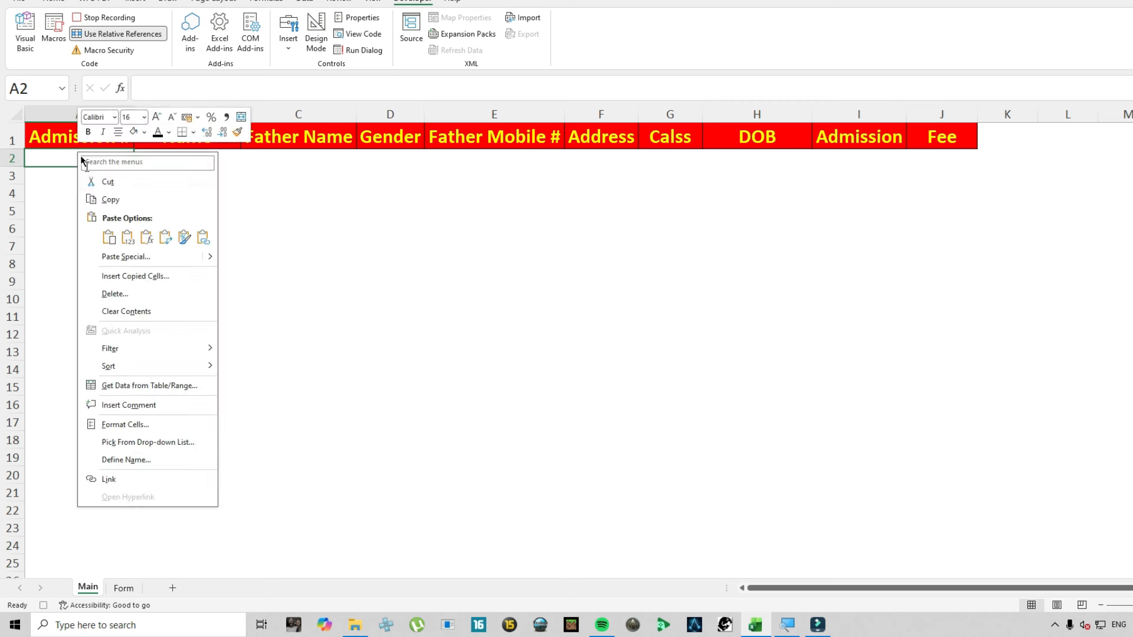
click(126, 237)
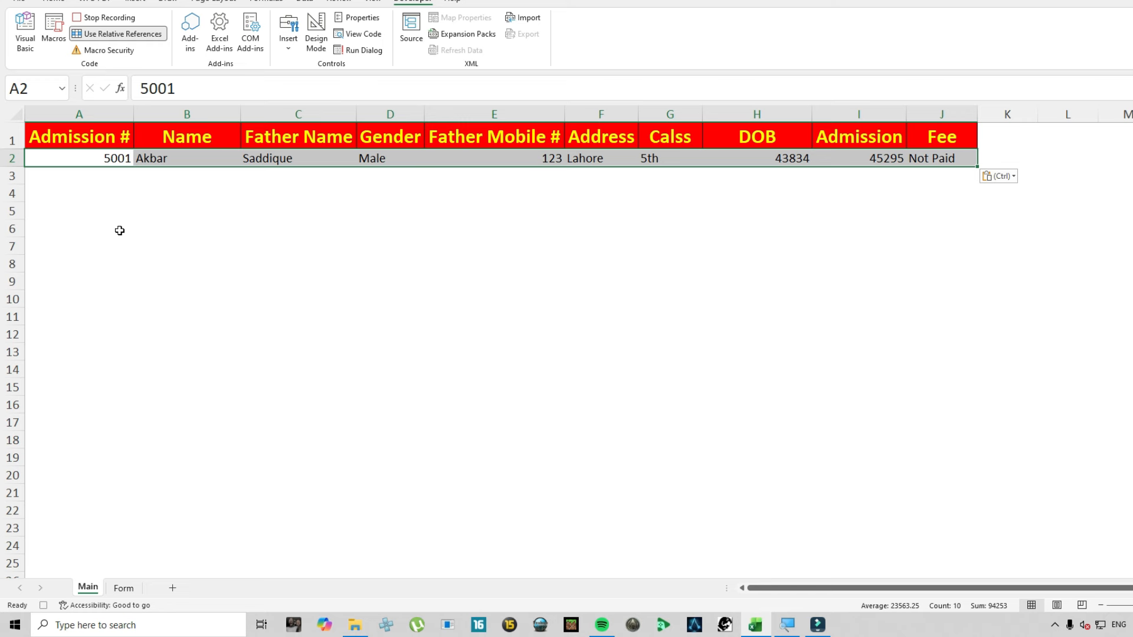
Step: Return the selection to cell K1 on the Main sheet and turn off relative references
key(Right)
key(Right)
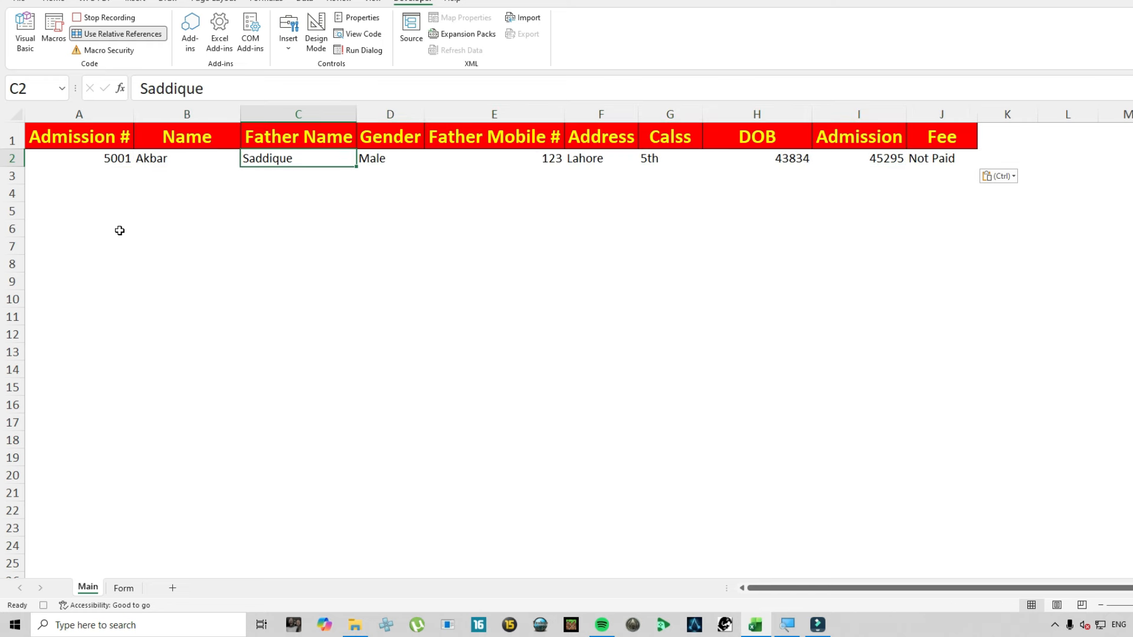
key(Right)
key(Right)
key(Right)
key(Right)
key(Right)
key(Right)
key(Right)
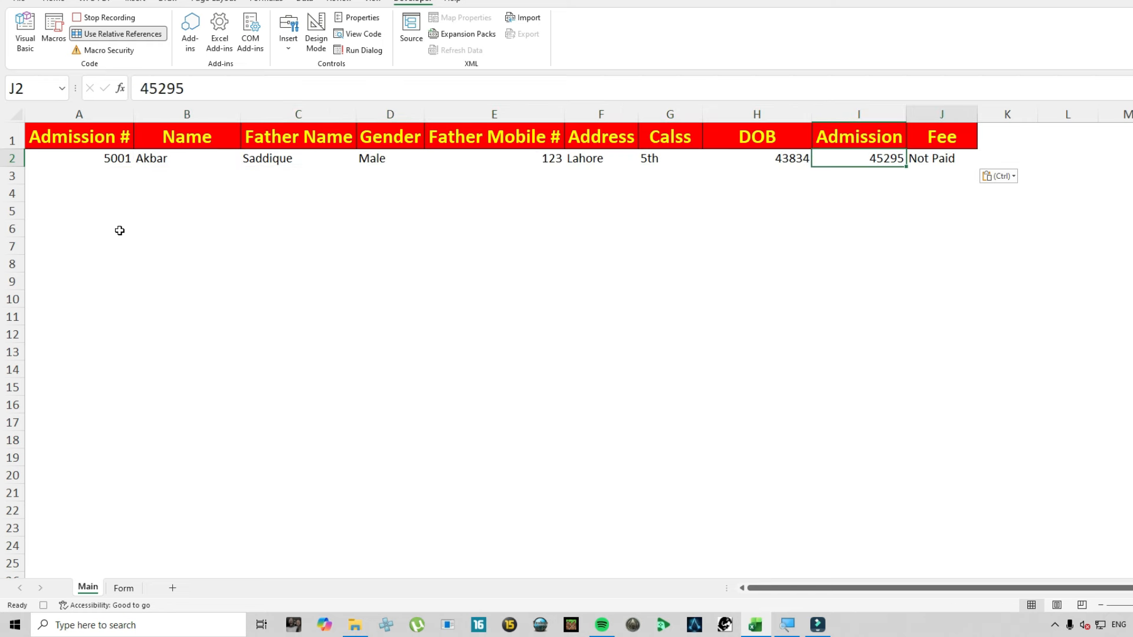
key(Right)
key(Up)
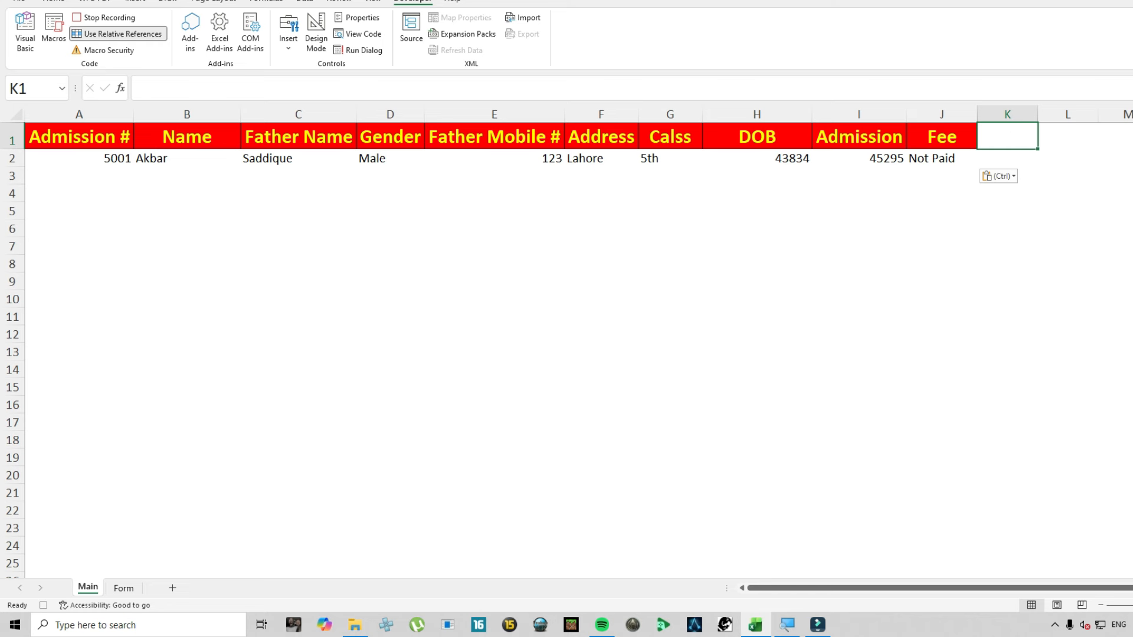
click(87, 33)
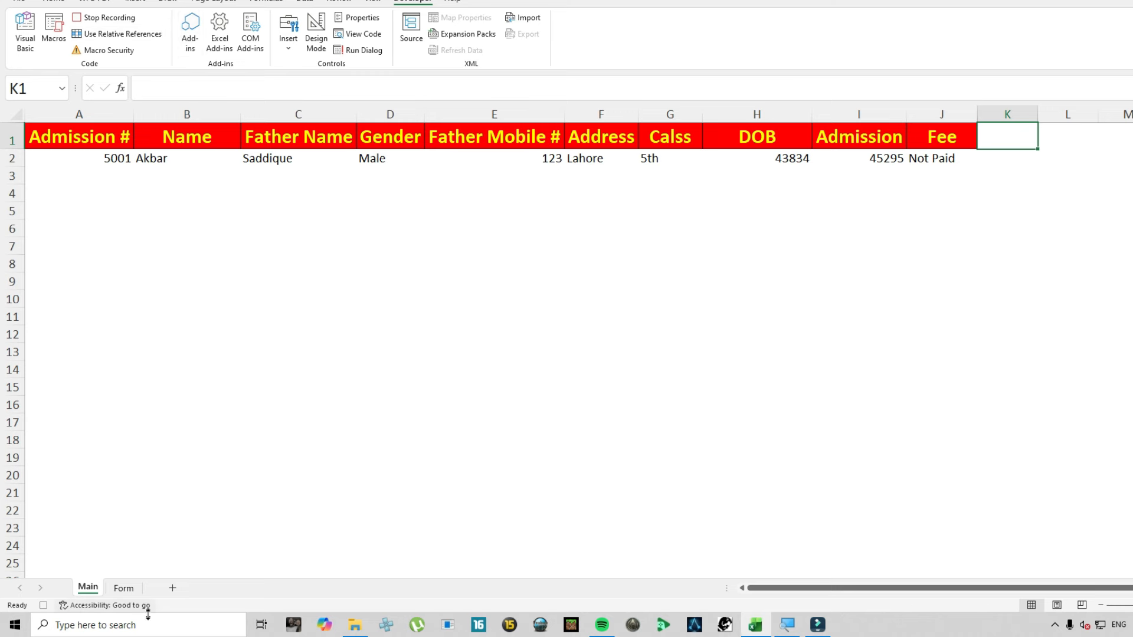
Step: Clear the entry cells in E5:E15 and J5:J11 on the Form sheet, and stop the macro recording with E5 selected
click(121, 588)
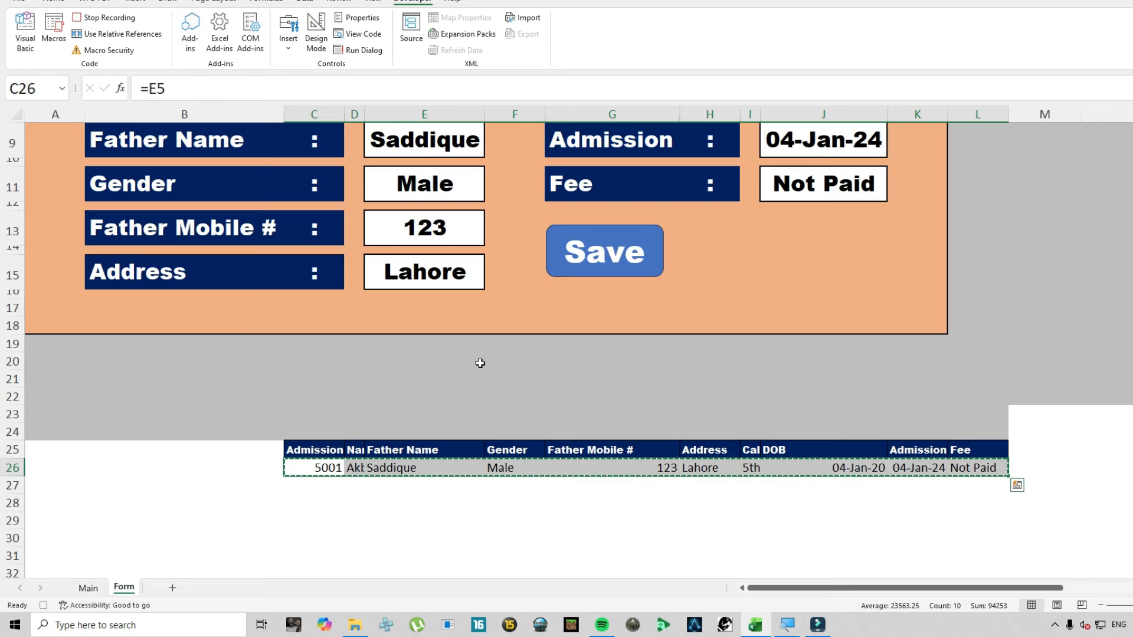
scroll(486, 359, up, 3)
drag(443, 277, 455, 499)
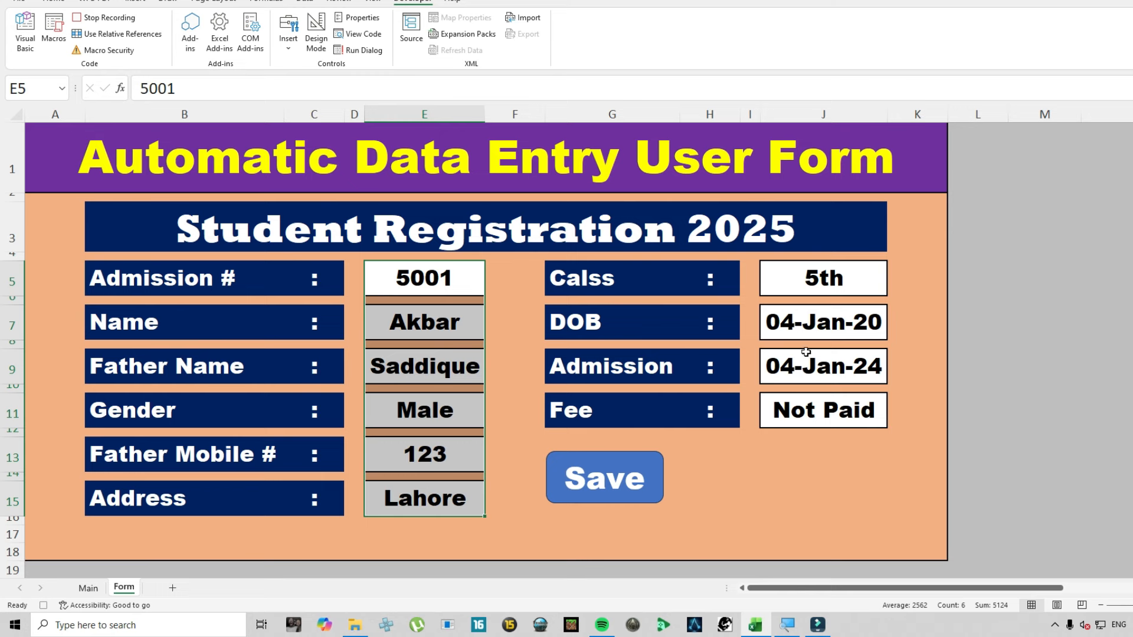
drag(823, 278, 831, 403)
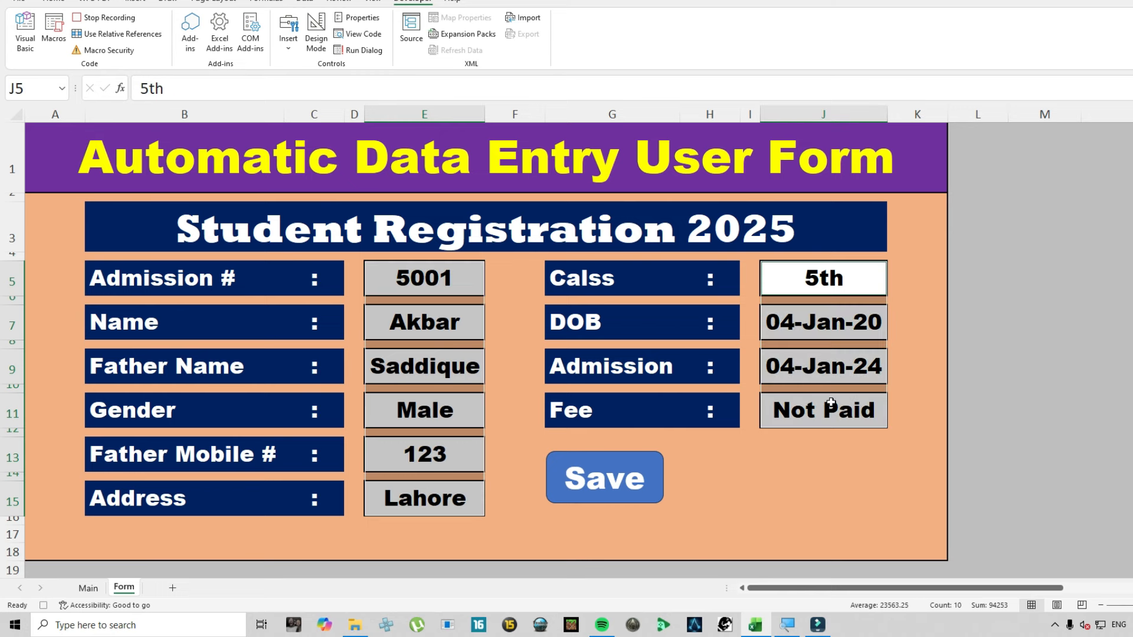
key(Delete)
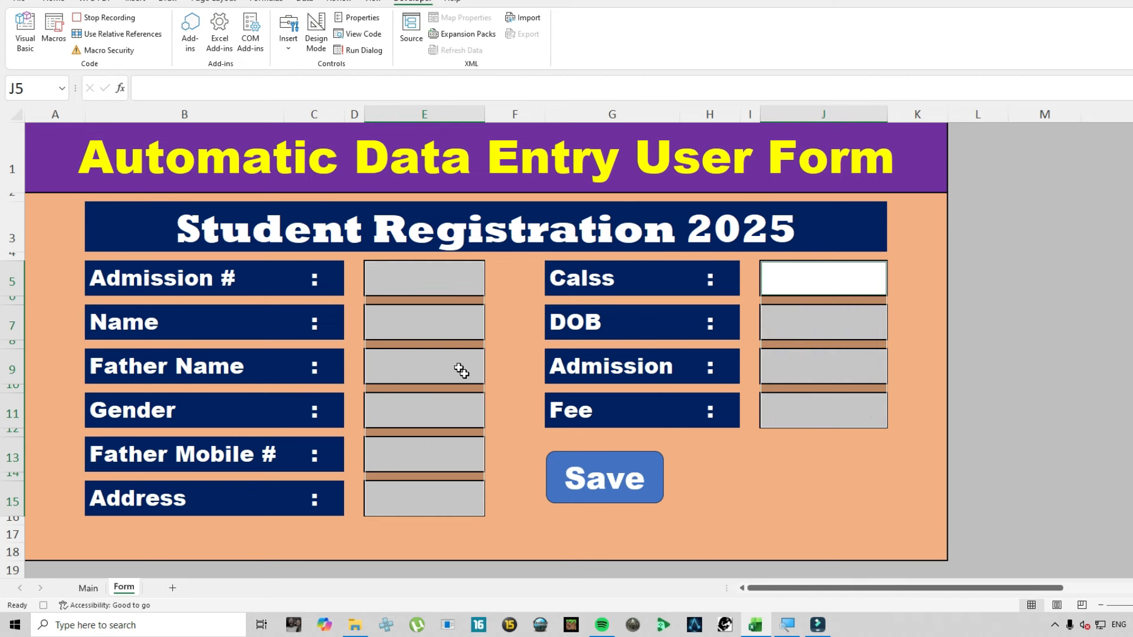
click(398, 275)
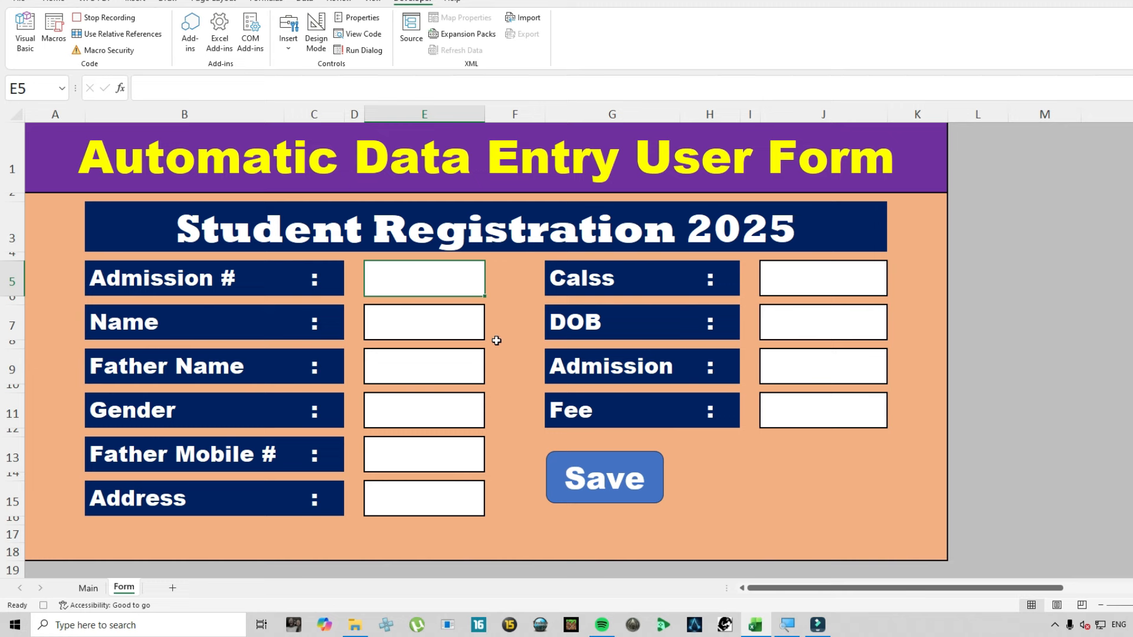
click(118, 18)
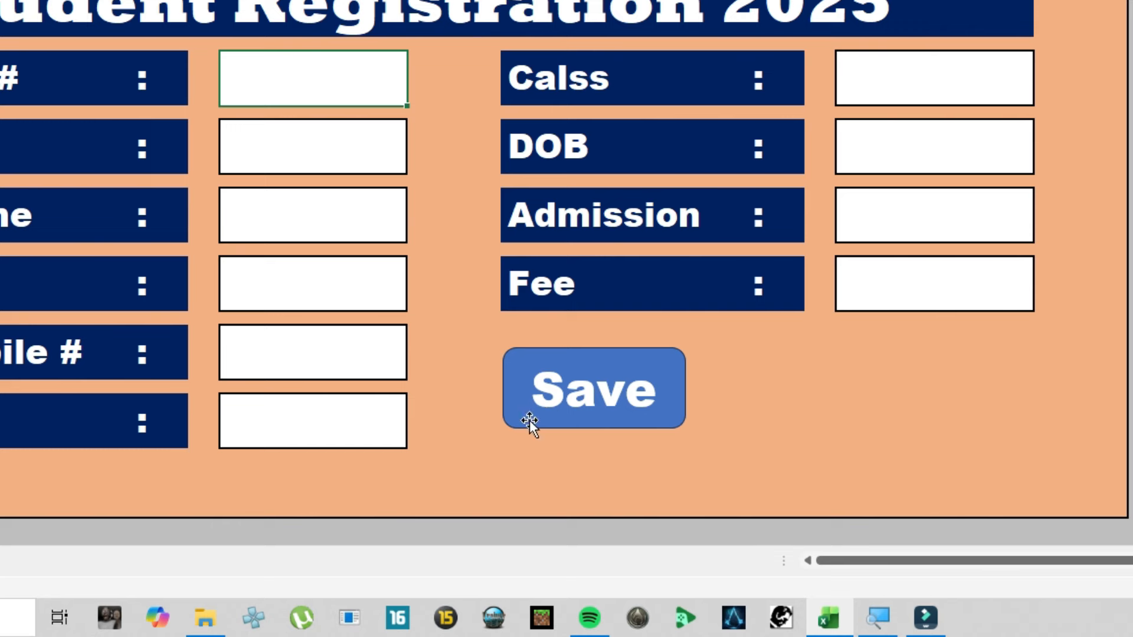
Step: Assign Macro1 to the Save shape on the Form sheet and deselect the shape
right_click(529, 420)
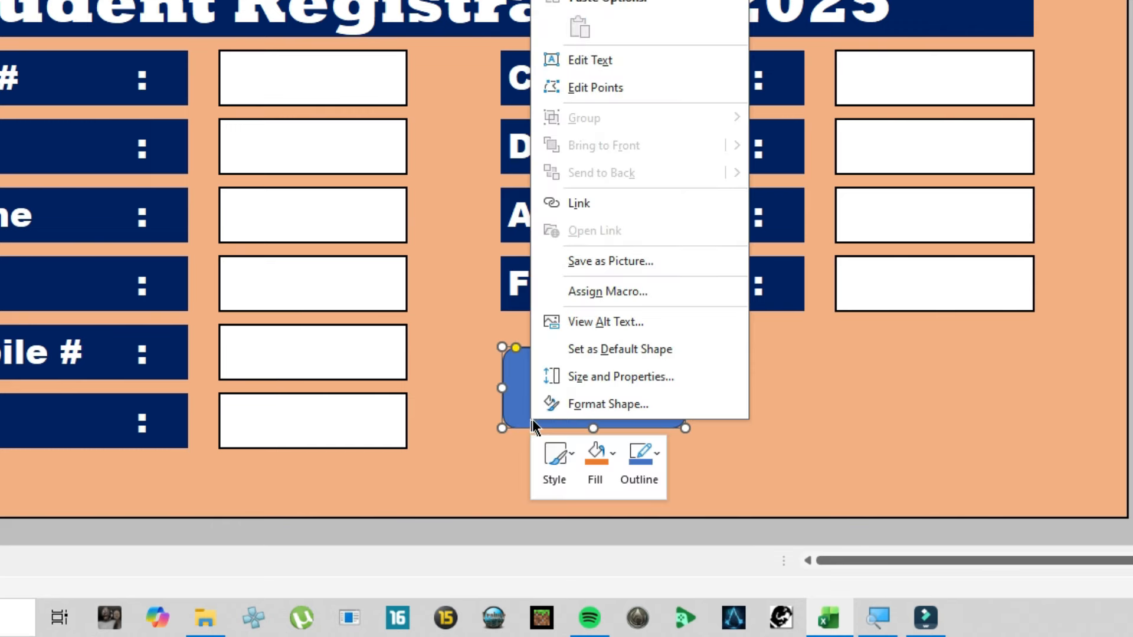
click(609, 294)
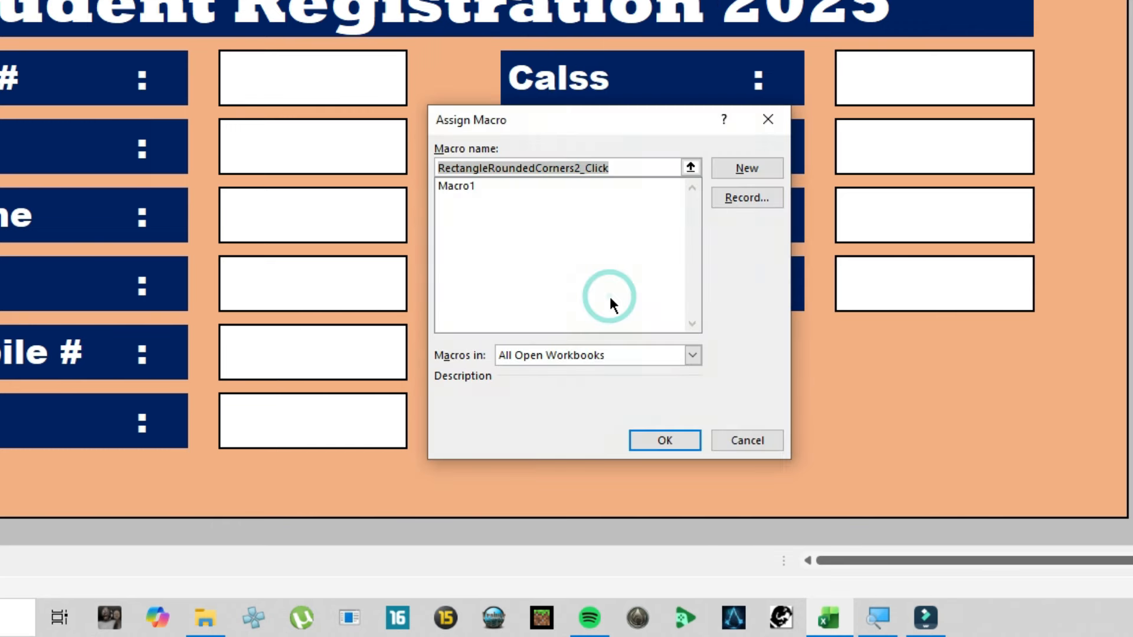
click(459, 186)
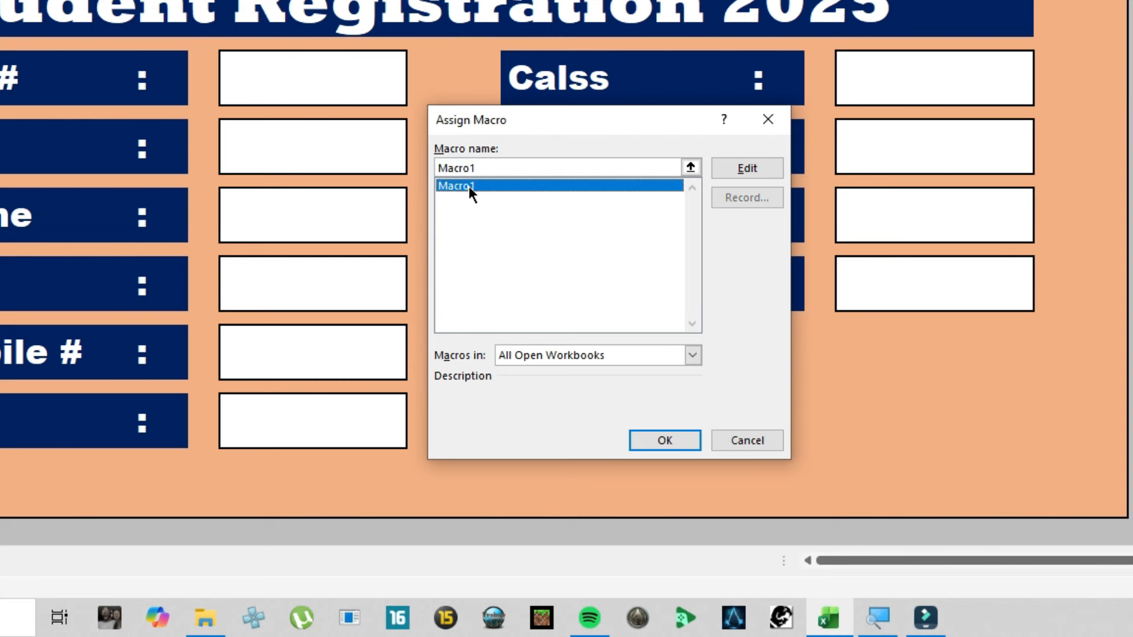
click(662, 441)
click(755, 379)
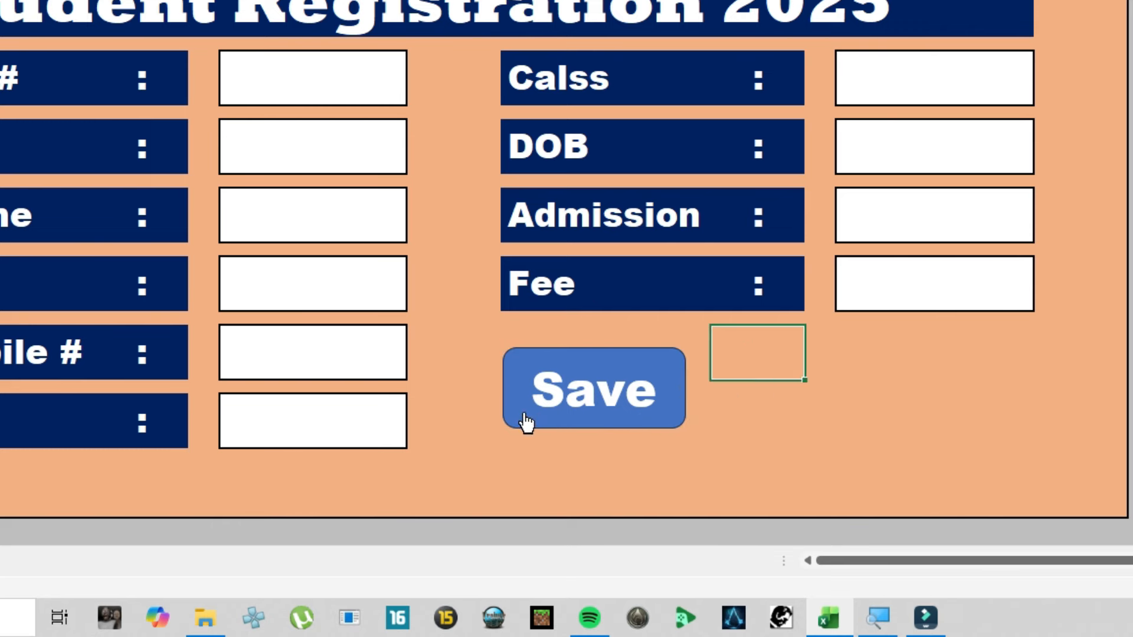
Step: Fill in a second student's record with gender Male, address Lahore, class 6Th and fee Paid, save it, and open the Main sheet
click(538, 382)
click(268, 73)
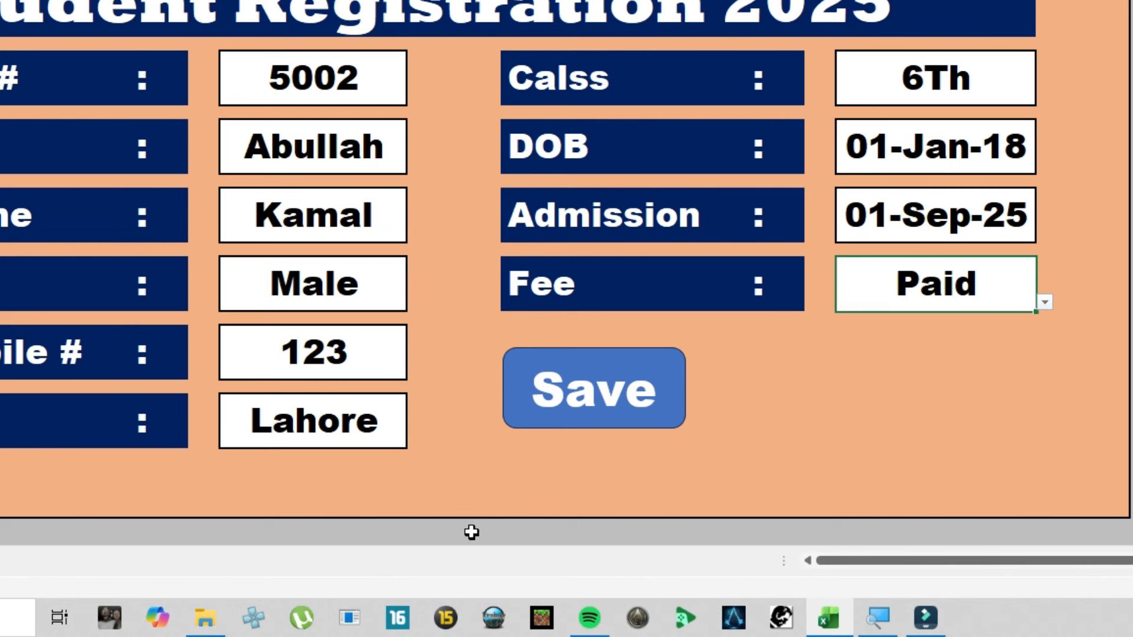
click(582, 426)
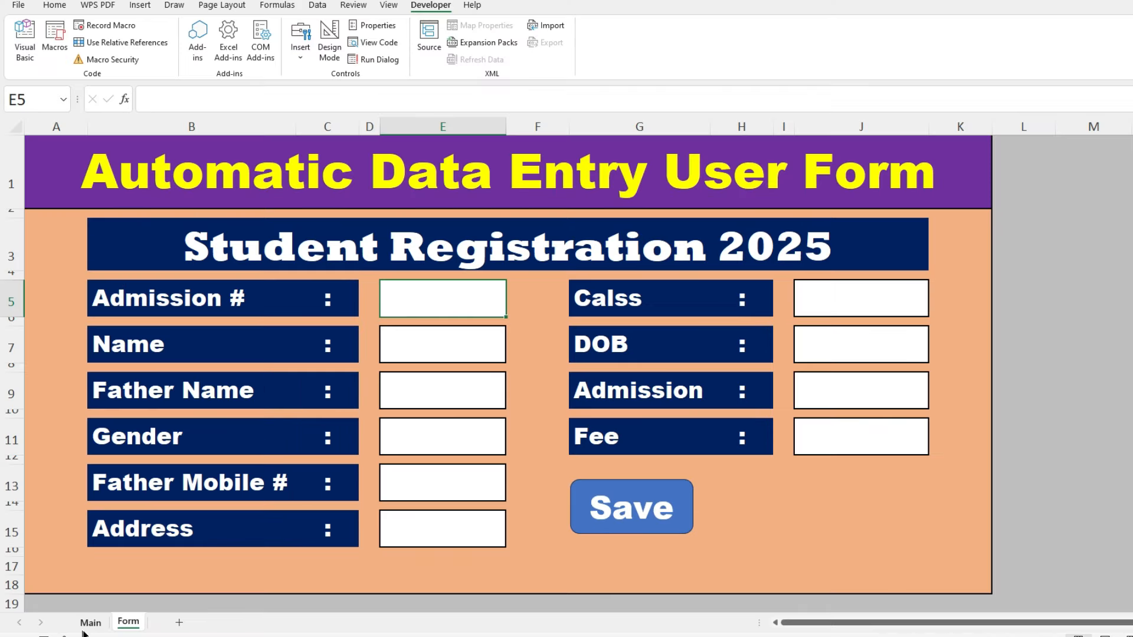
click(94, 624)
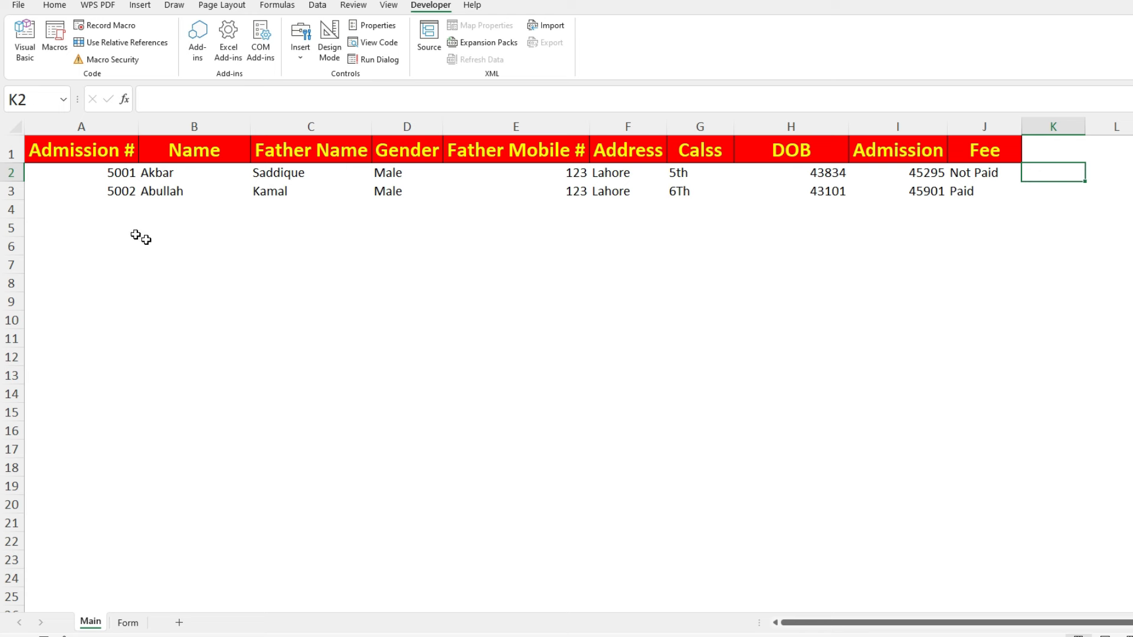
Step: Start a conditional formatting rule for A1:J19 on the Main sheet that formats only cells with No Blanks
click(96, 158)
mouse_move(96, 159)
mouse_down()
mouse_move(873, 255)
mouse_move(961, 342)
mouse_move(980, 484)
mouse_up()
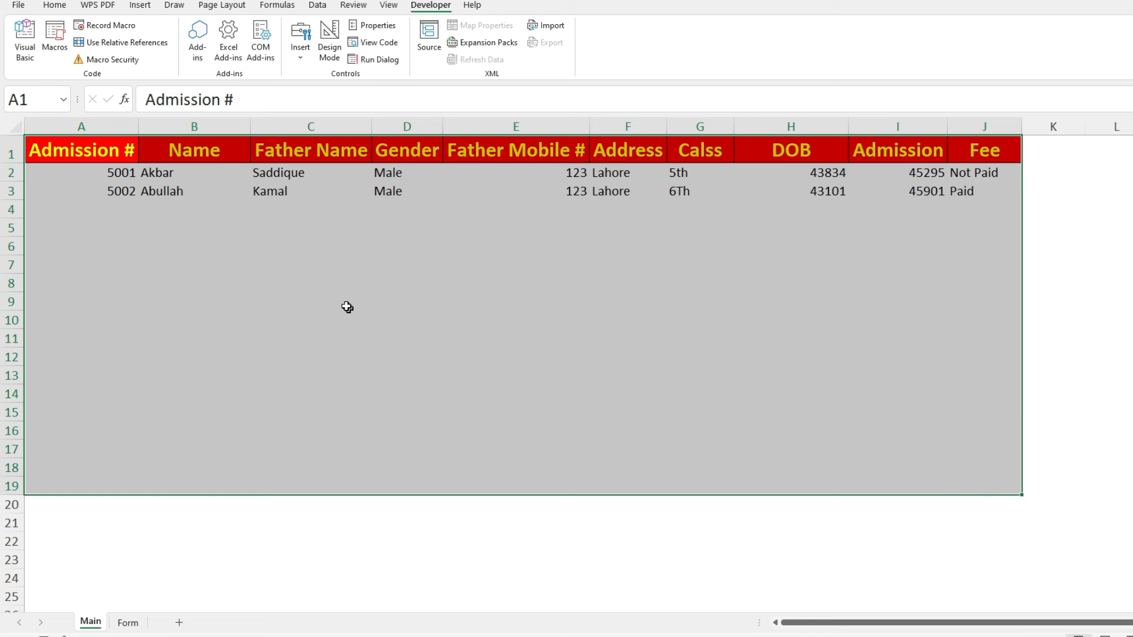
drag(121, 152, 975, 479)
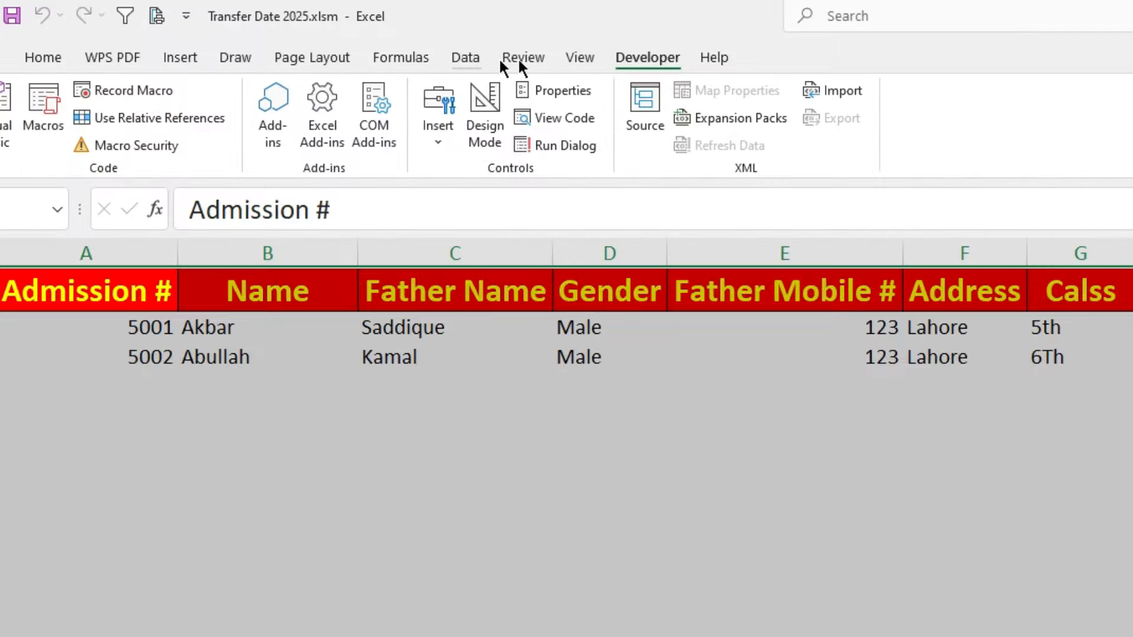
click(38, 56)
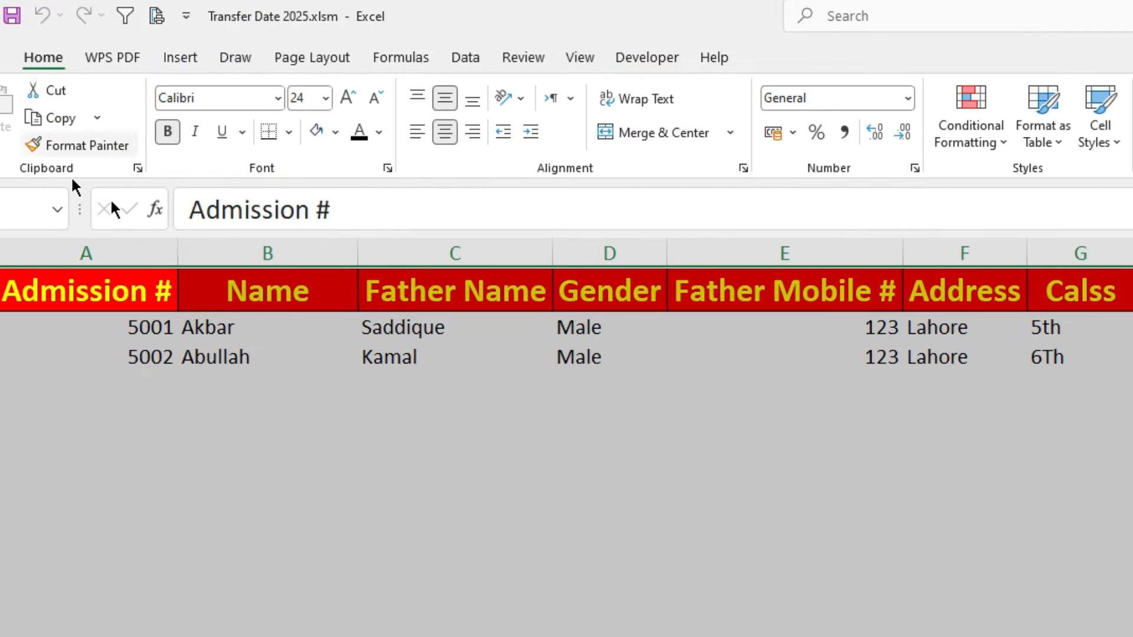
click(970, 115)
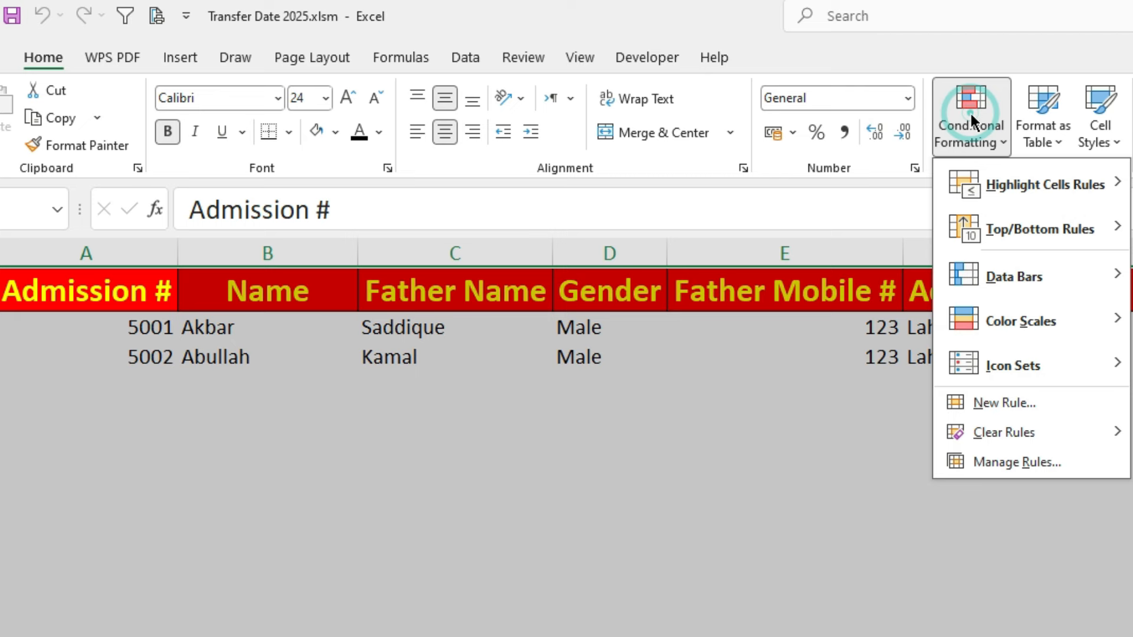
click(1003, 401)
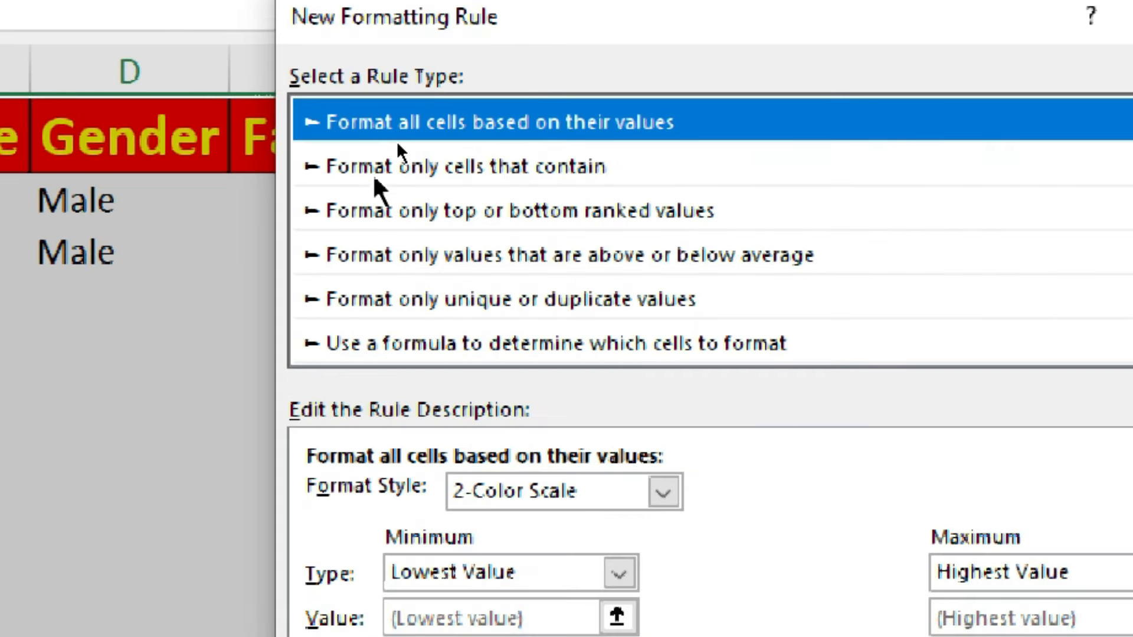
click(438, 170)
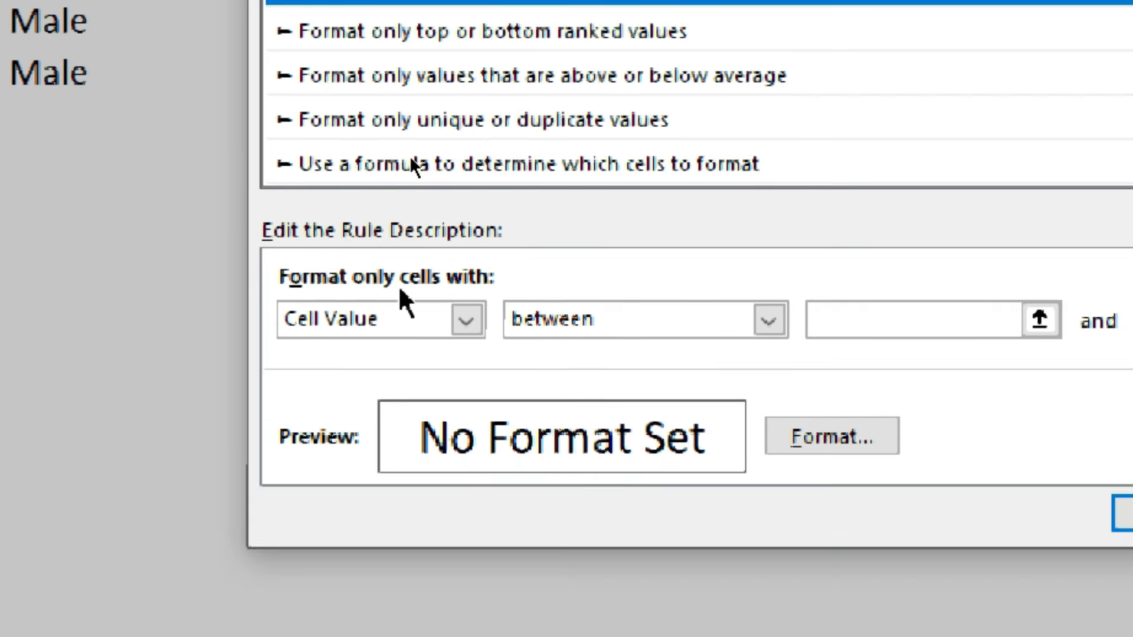
click(472, 320)
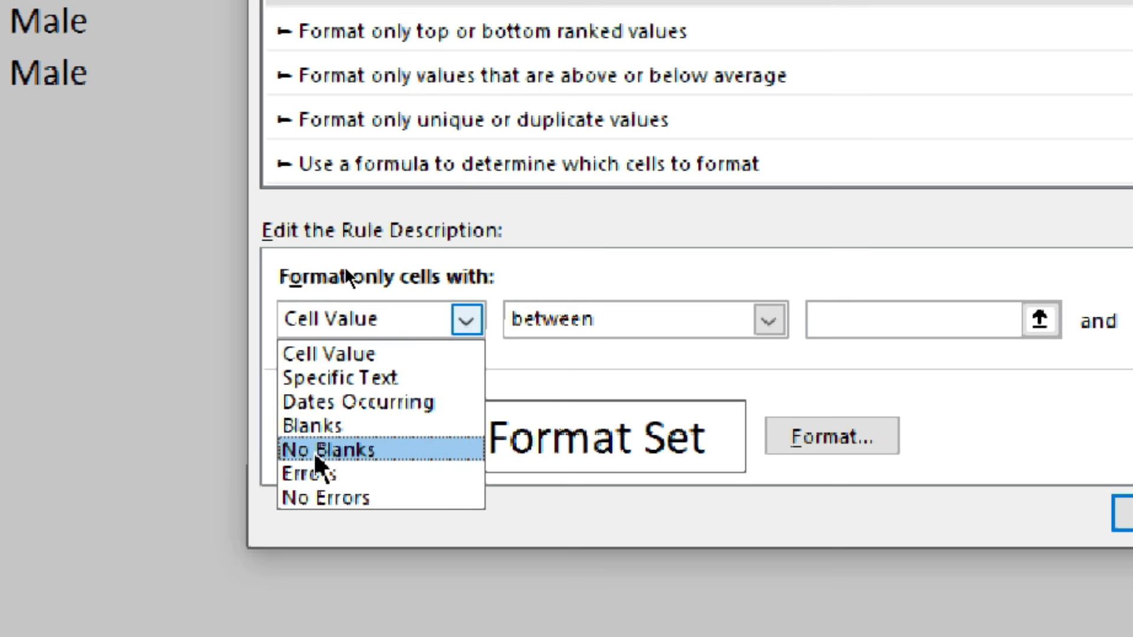
click(387, 451)
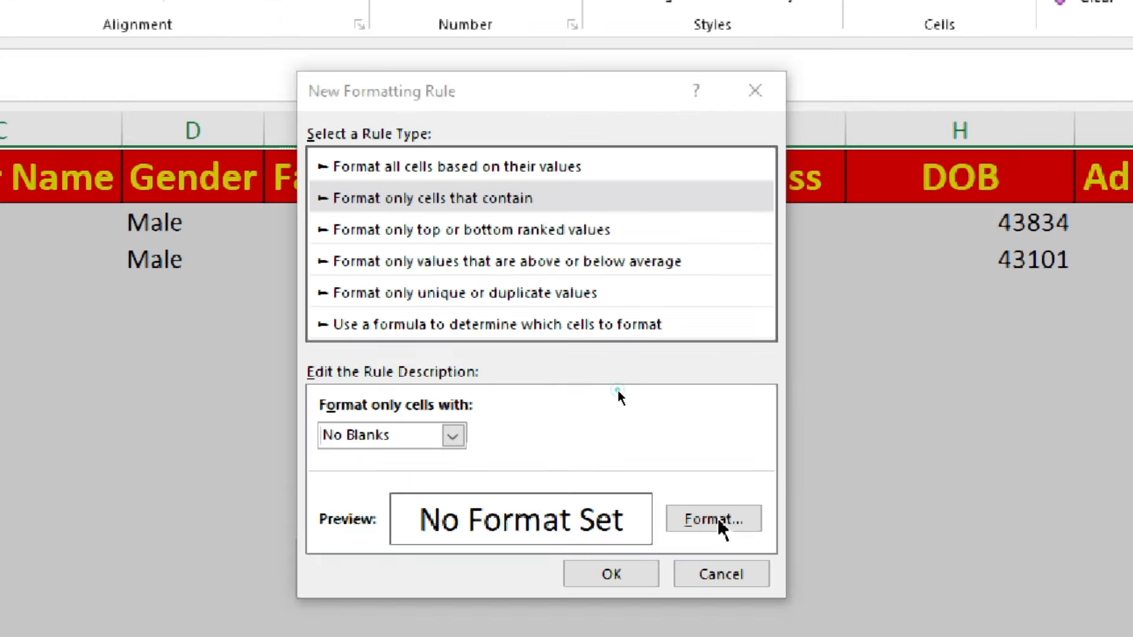
Step: Give the No Blanks rule an outline border, apply it, and select cell K1
click(863, 439)
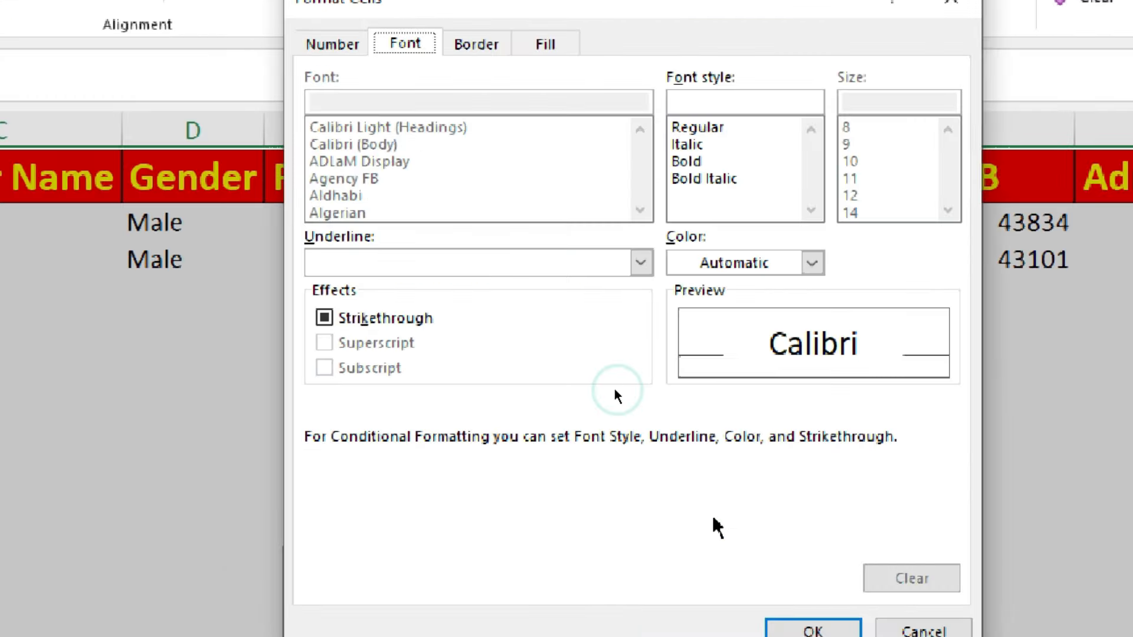
click(476, 46)
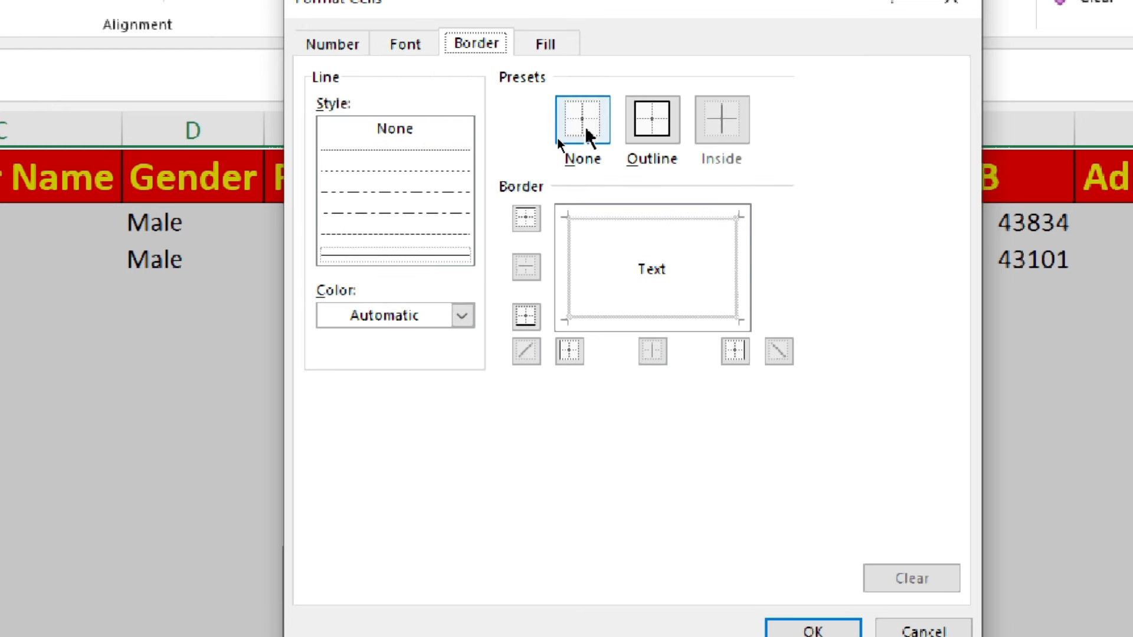
click(652, 125)
click(629, 121)
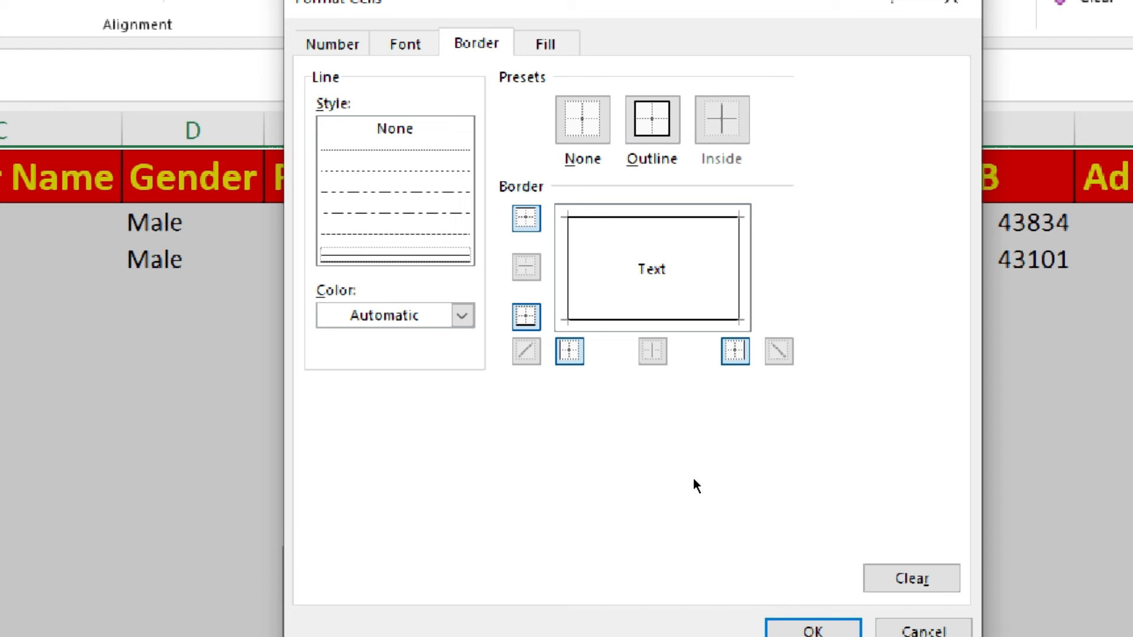
click(817, 630)
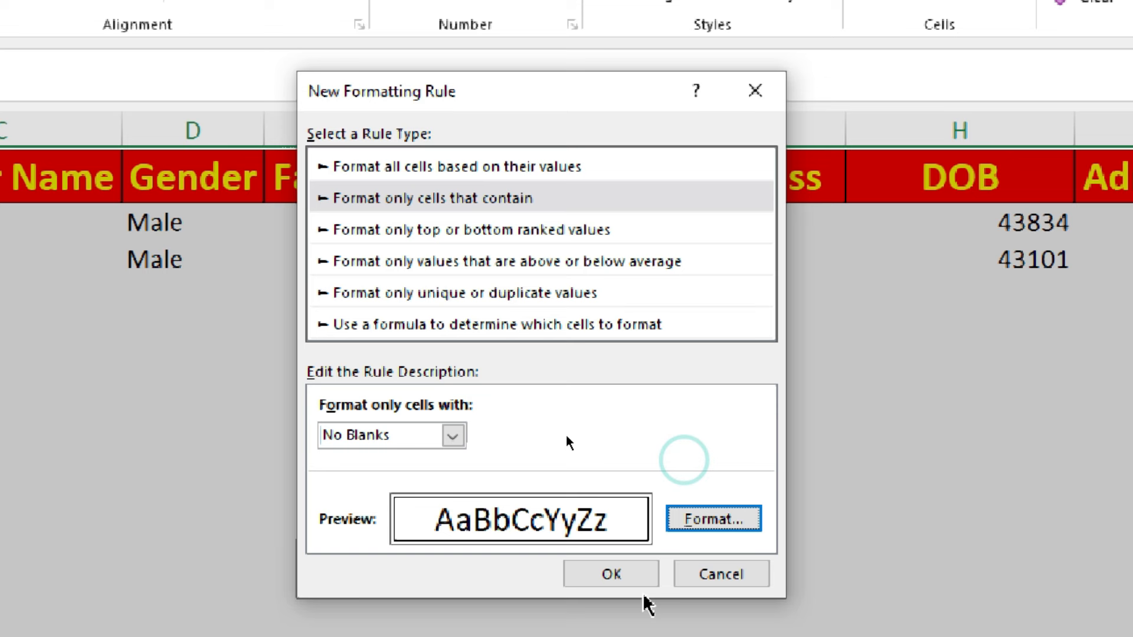
click(611, 574)
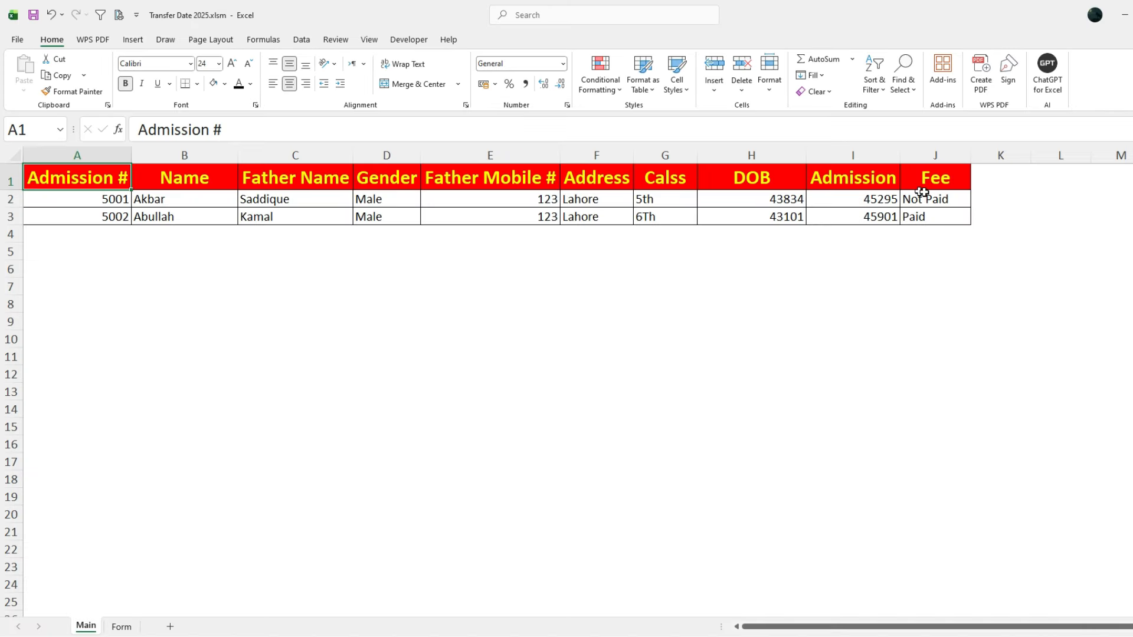
click(988, 176)
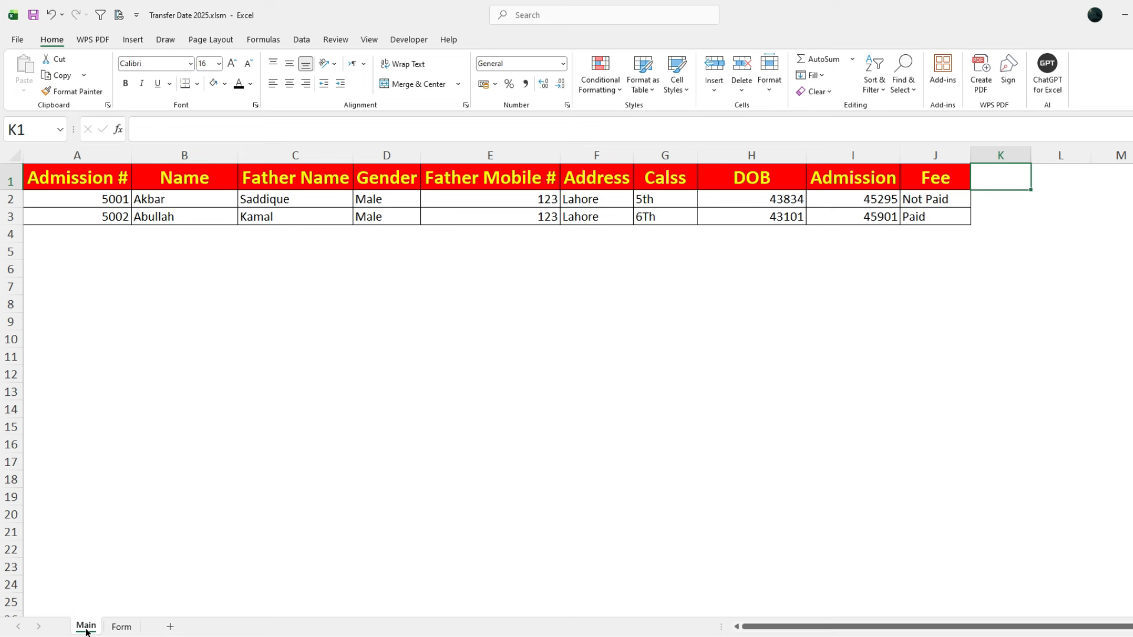
Step: Duplicate the Main sheet after the Form sheet and rename the copy as 5th
drag(86, 627, 179, 630)
double_click(165, 627)
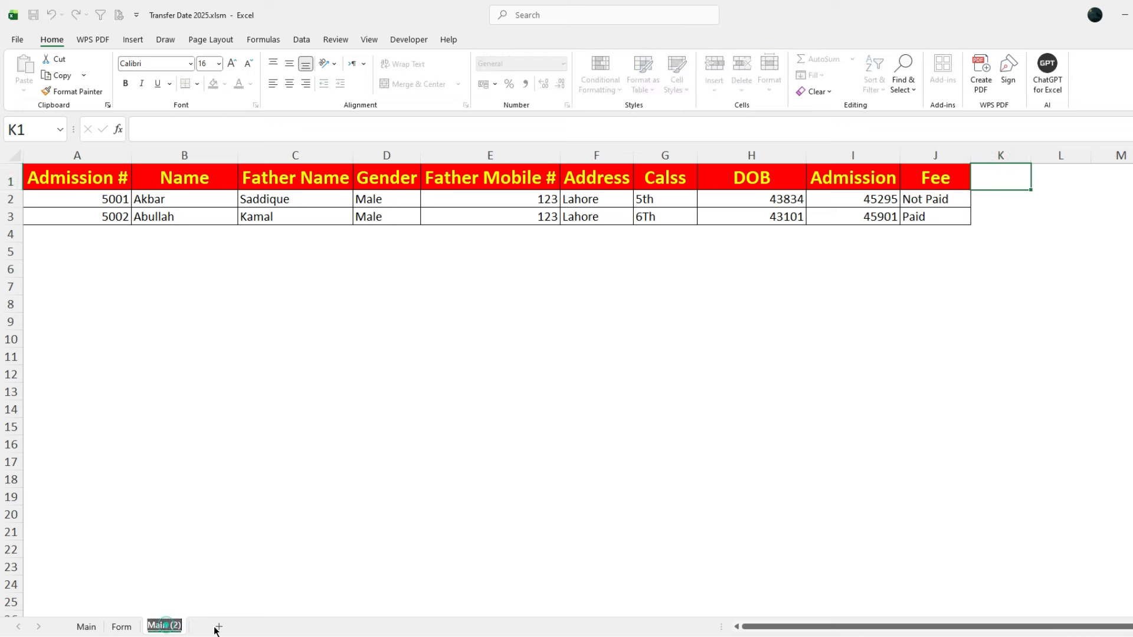
text(5th)
key(Return)
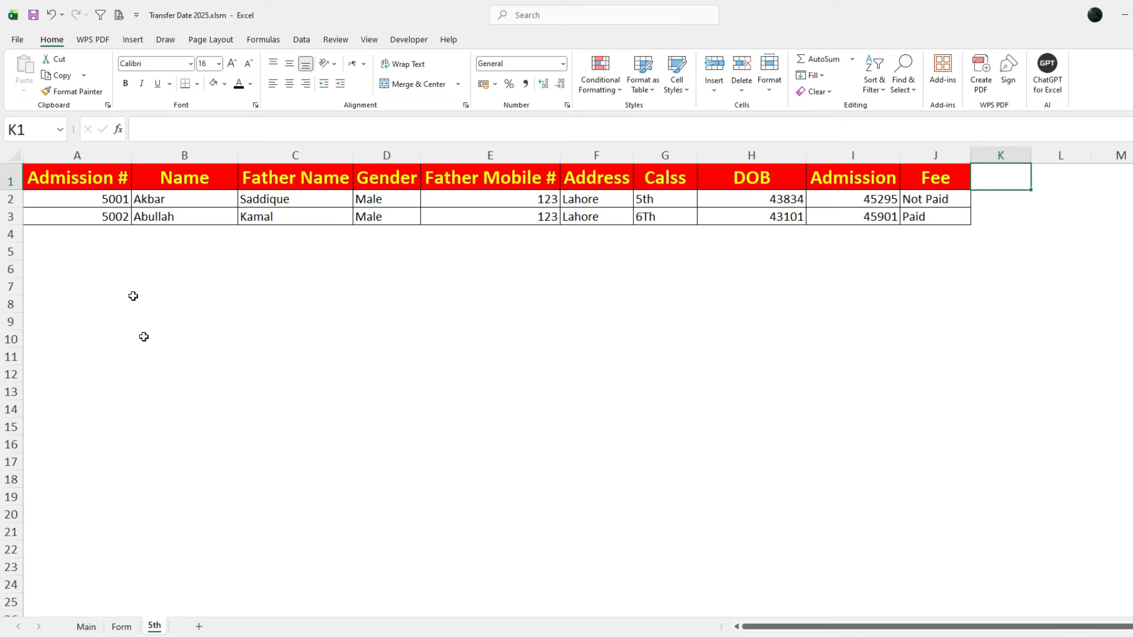
Step: Insert three blank rows above the header row and one blank column before the Admission # column on the 5th sheet
right_click(11, 180)
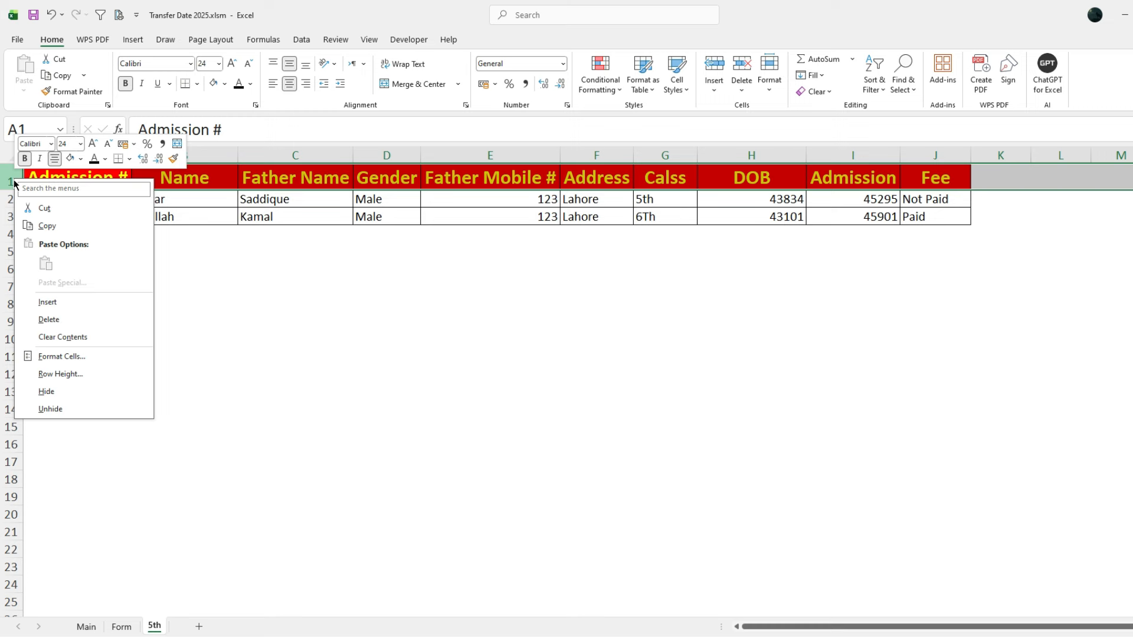
click(53, 305)
key(shift+F10)
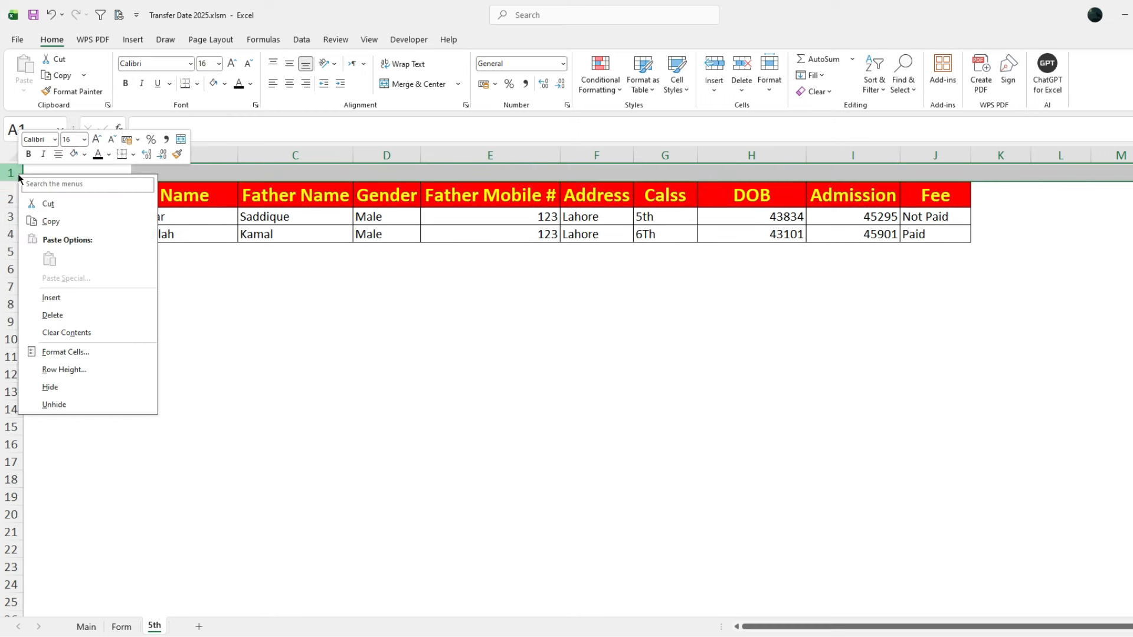
click(54, 298)
right_click(11, 172)
click(50, 295)
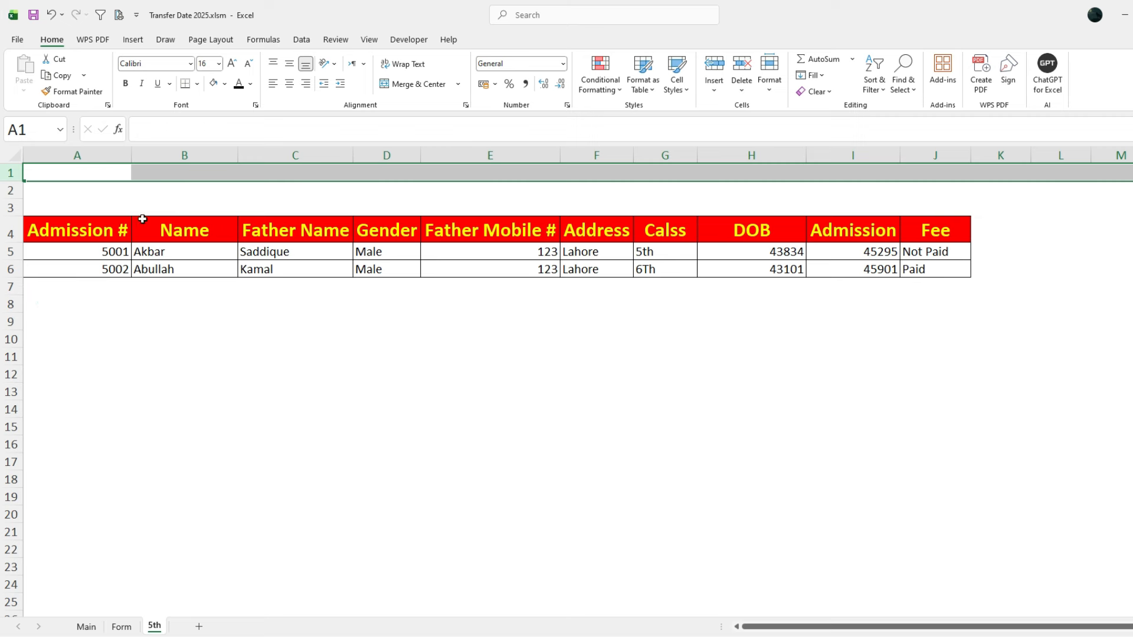
right_click(60, 154)
click(106, 281)
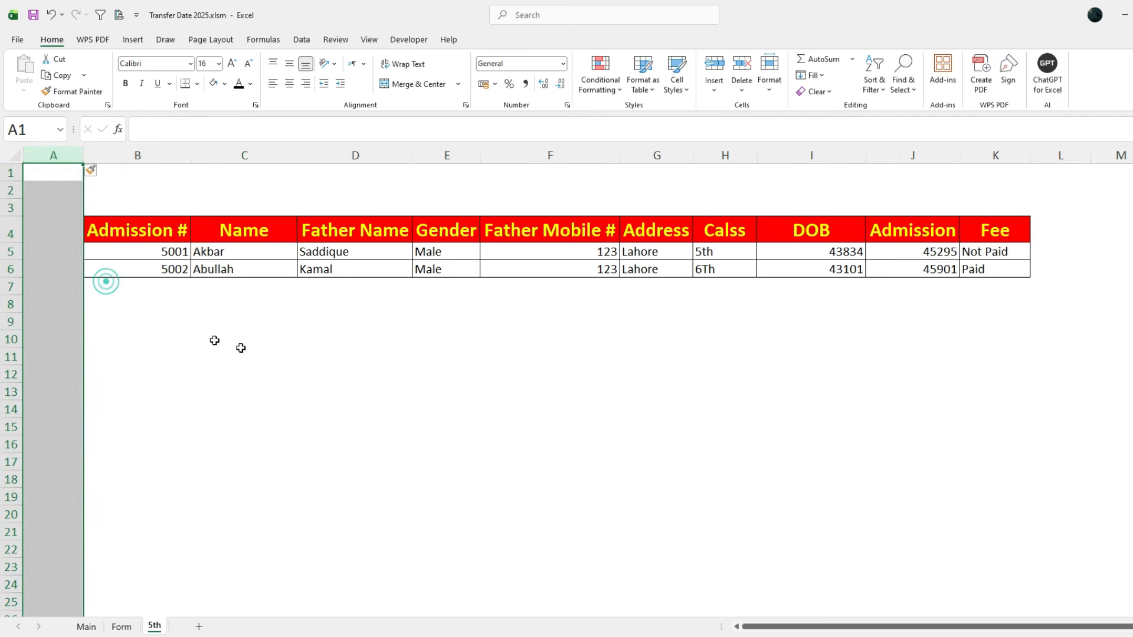
click(268, 353)
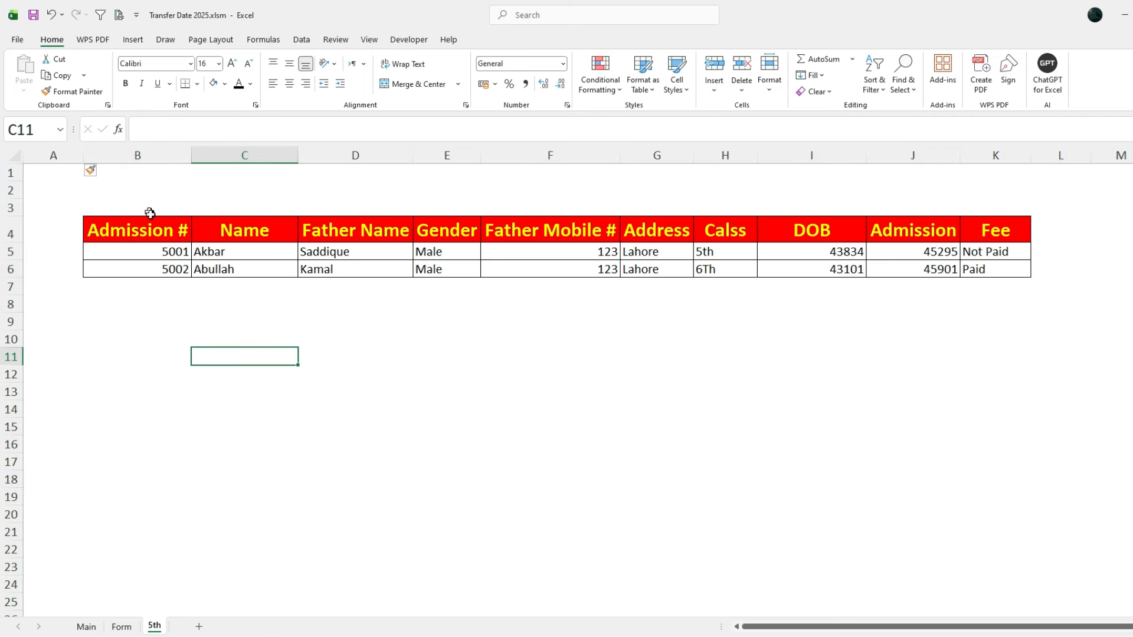
Step: Copy the Calss header from H4 to D1 as a filter criteria heading, and select D2 below it
click(725, 232)
key(ctrl+c)
click(355, 173)
key(ctrl+v)
key(Escape)
click(355, 199)
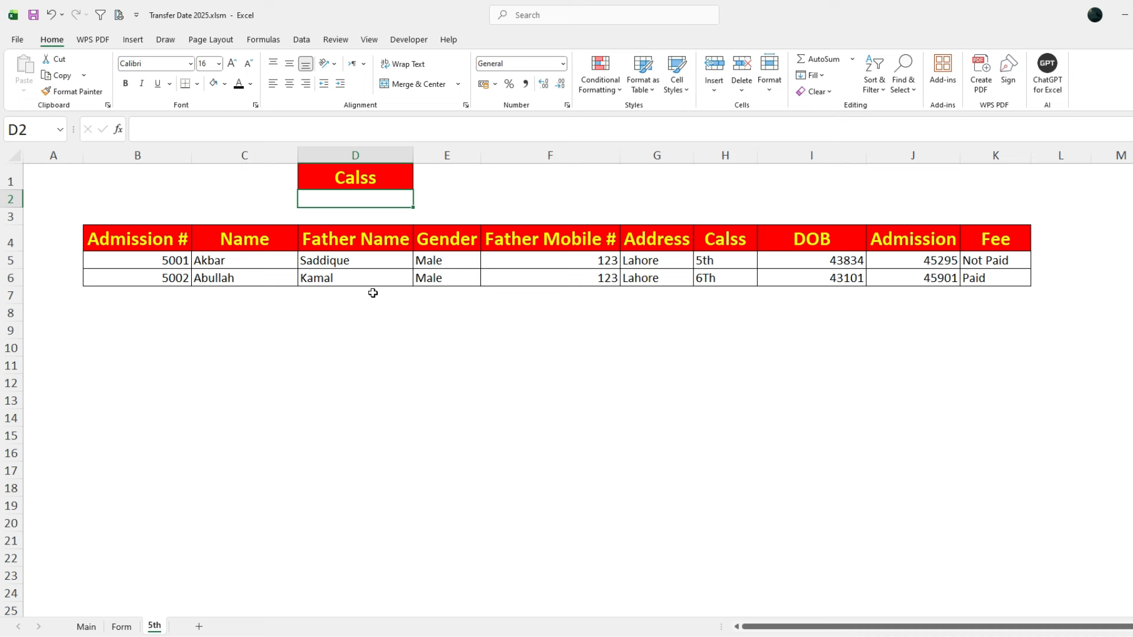
Step: Add a border around the empty criteria cell D2 under the Calss heading
click(606, 199)
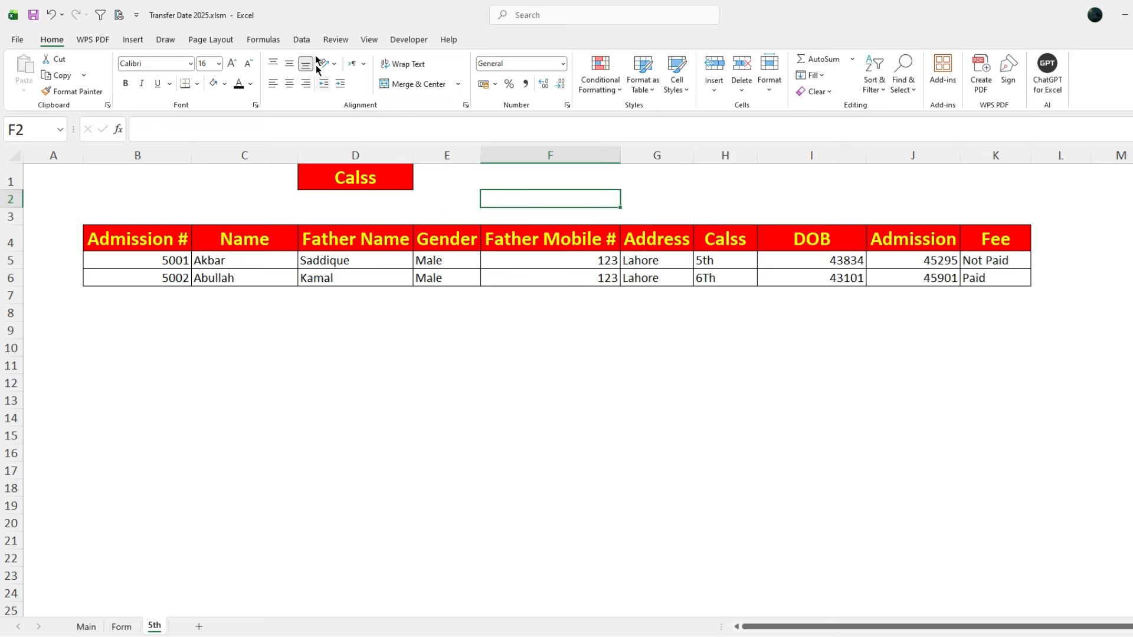
click(302, 40)
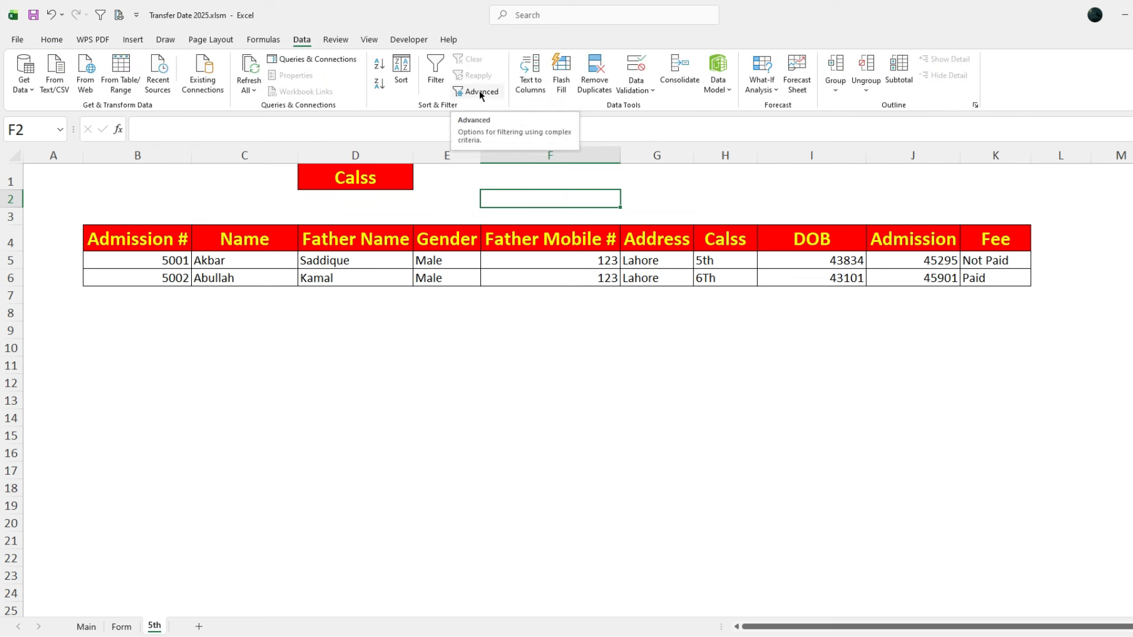
click(385, 199)
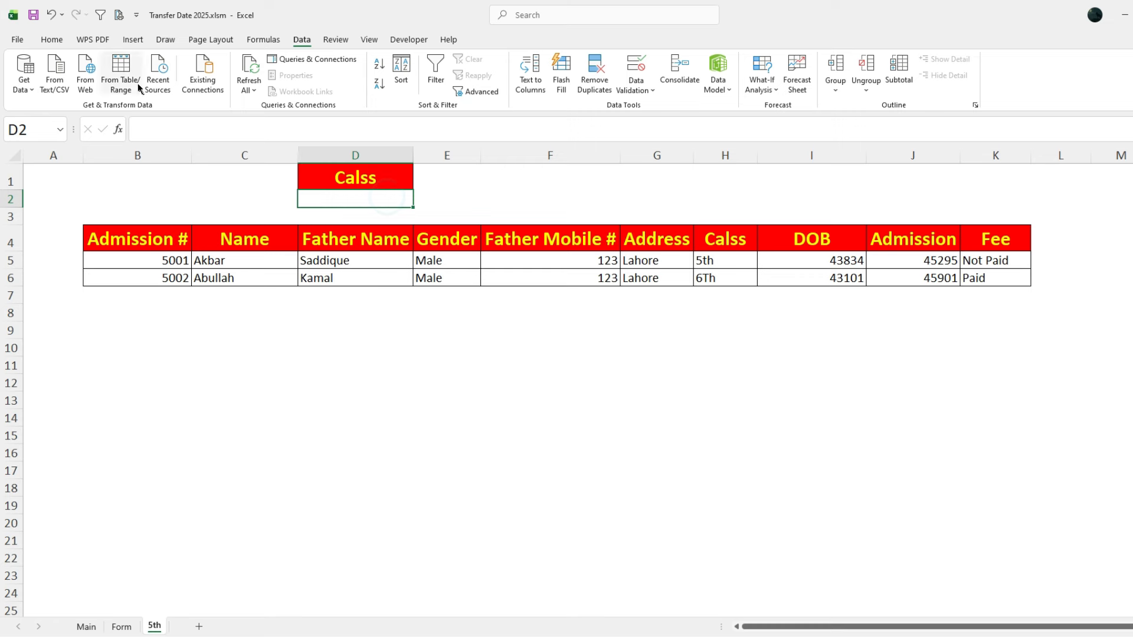
click(55, 40)
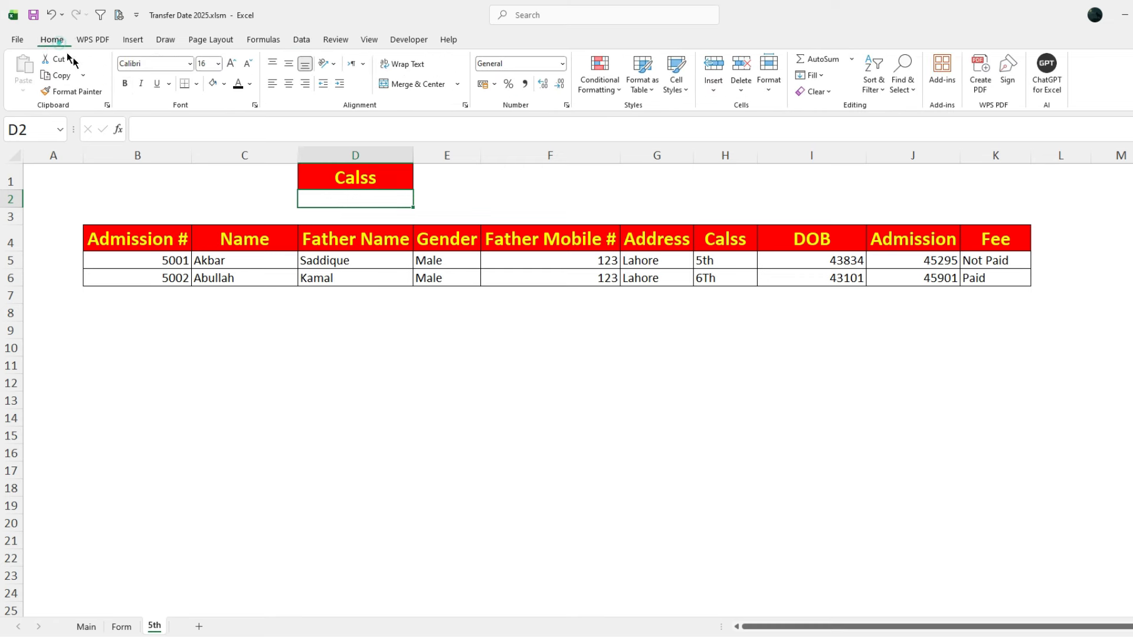
click(197, 83)
click(209, 225)
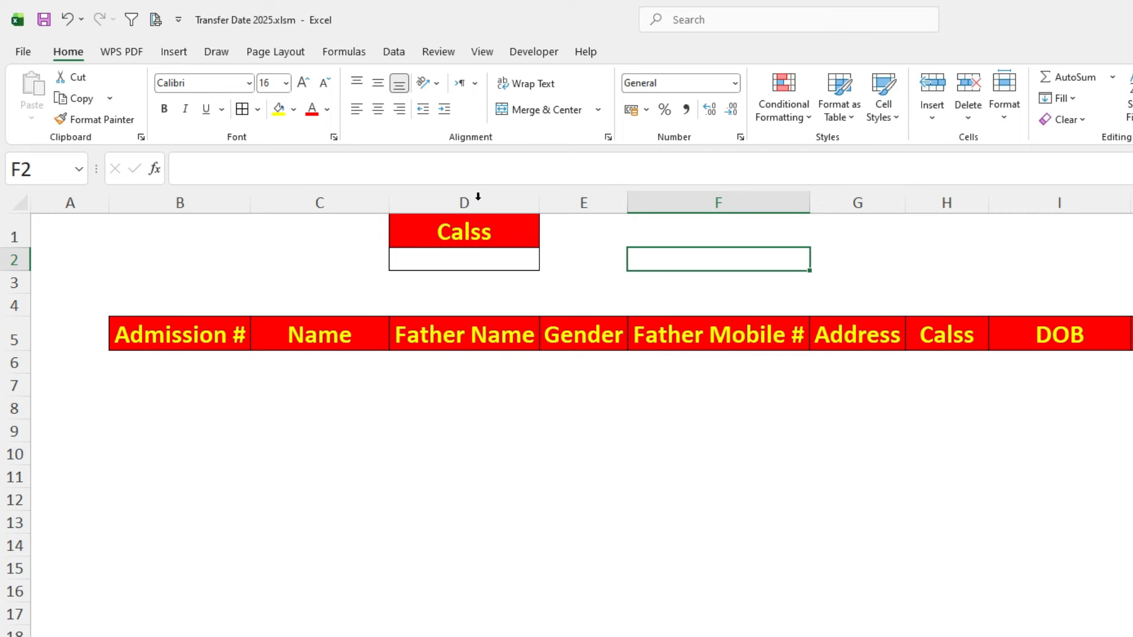
Step: Start recording a macro named Macro2 stored in This Workbook
click(525, 55)
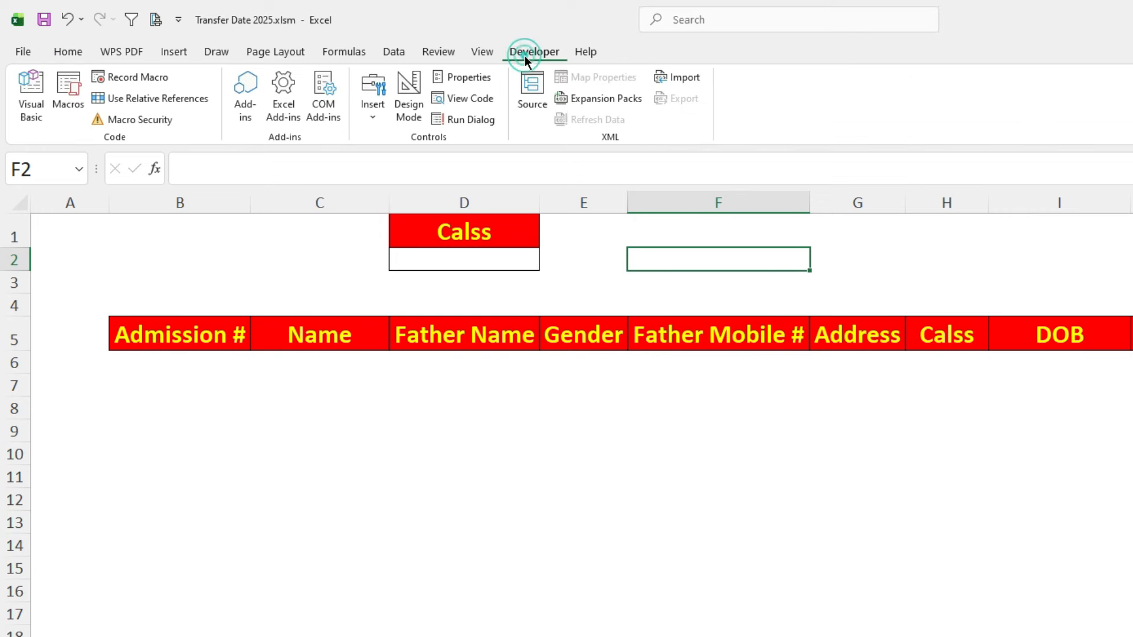
click(141, 77)
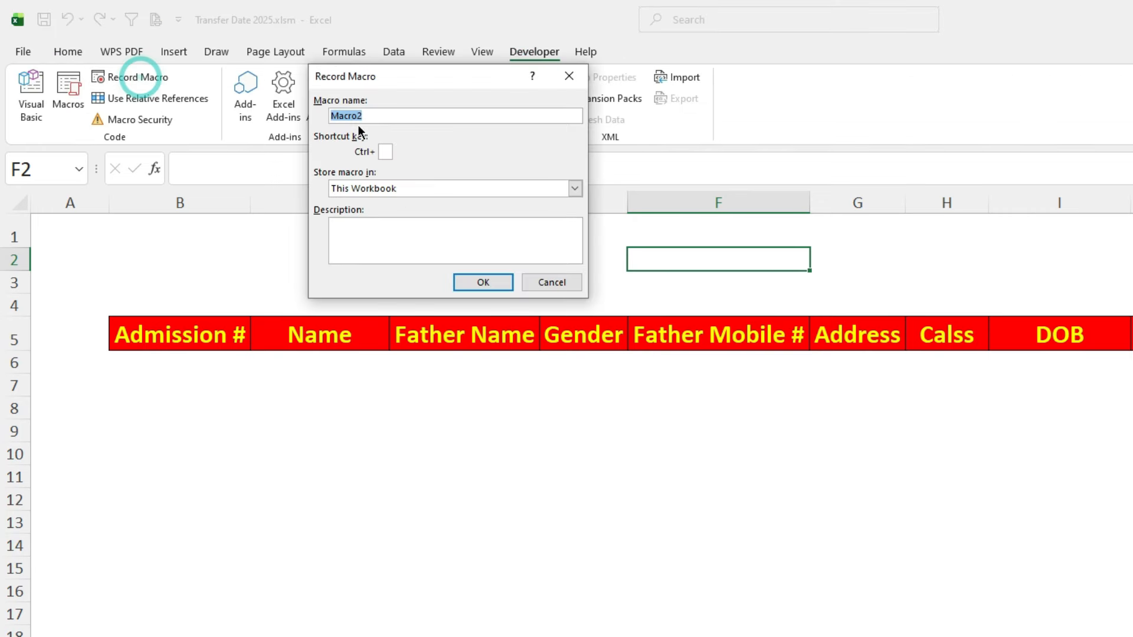
drag(401, 89, 877, 72)
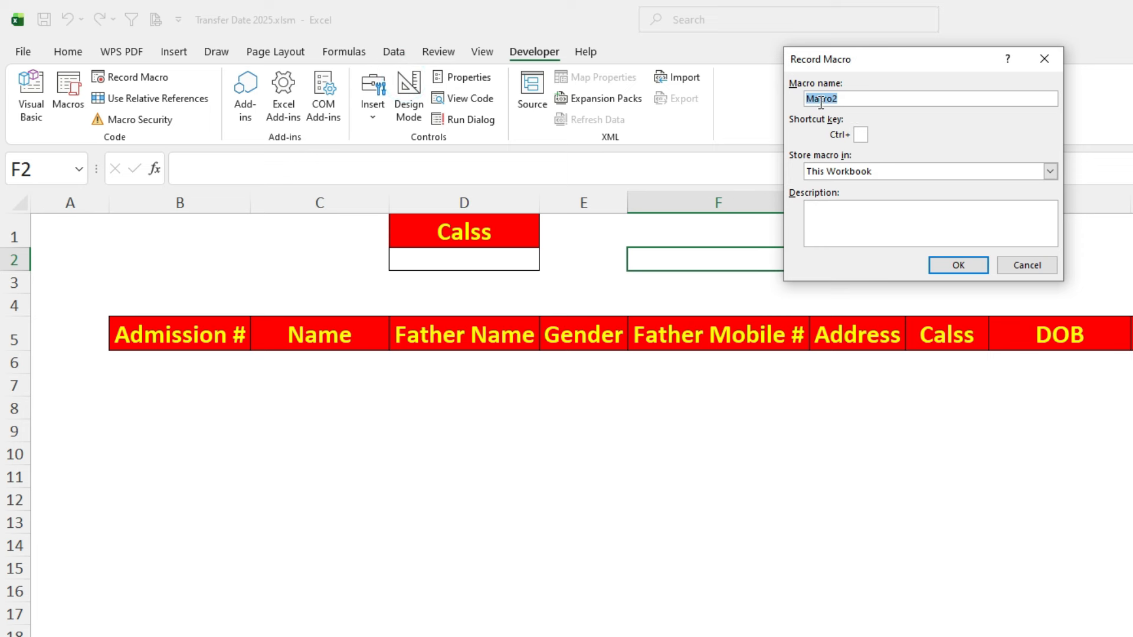
click(958, 265)
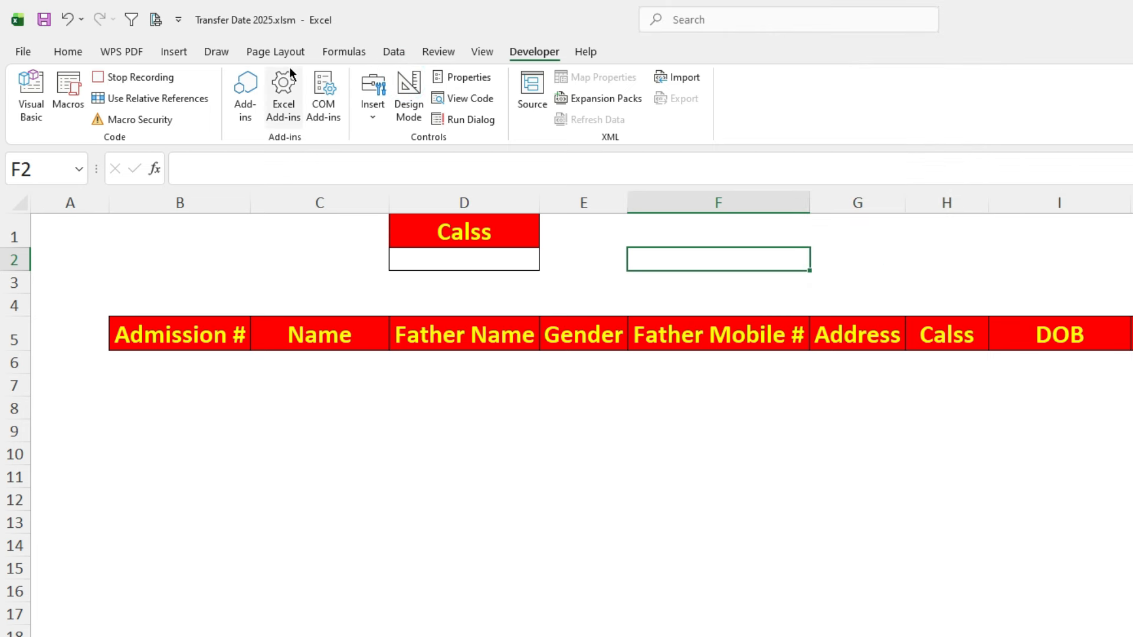
Step: Set up an Advanced Filter that copies to another location, using Main!$A$1:$J$24 as the list range
click(399, 55)
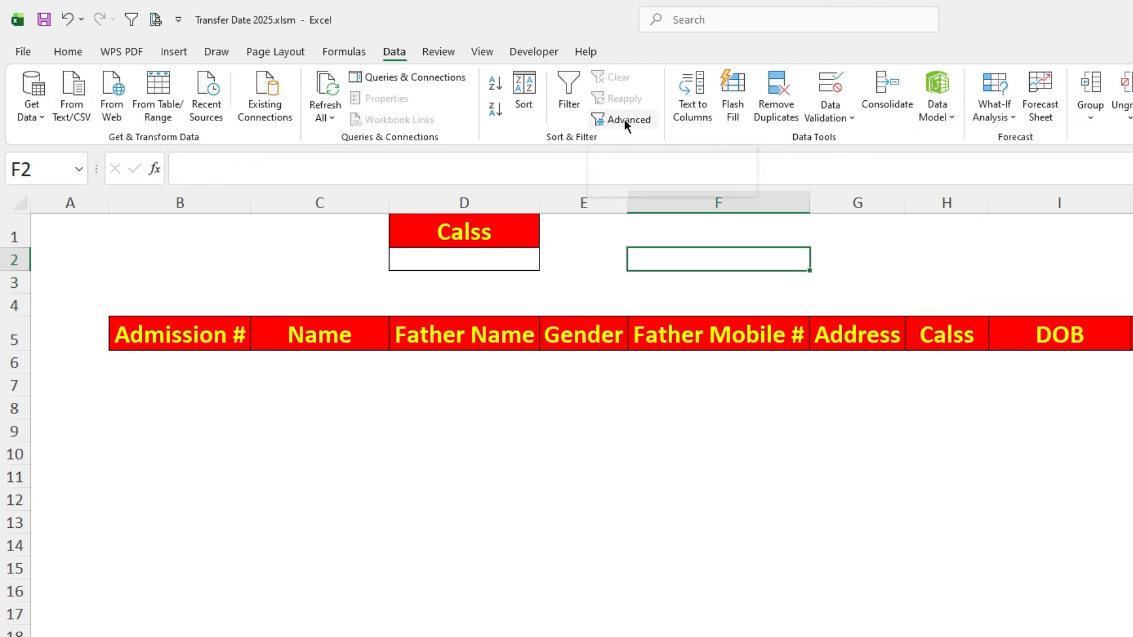
click(624, 119)
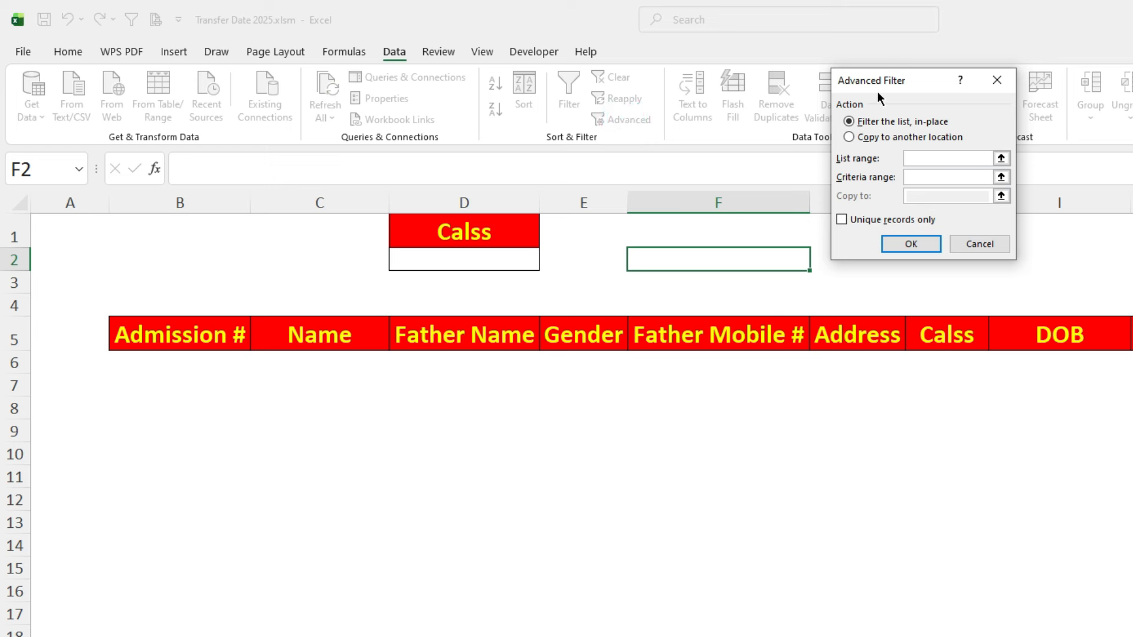
click(851, 139)
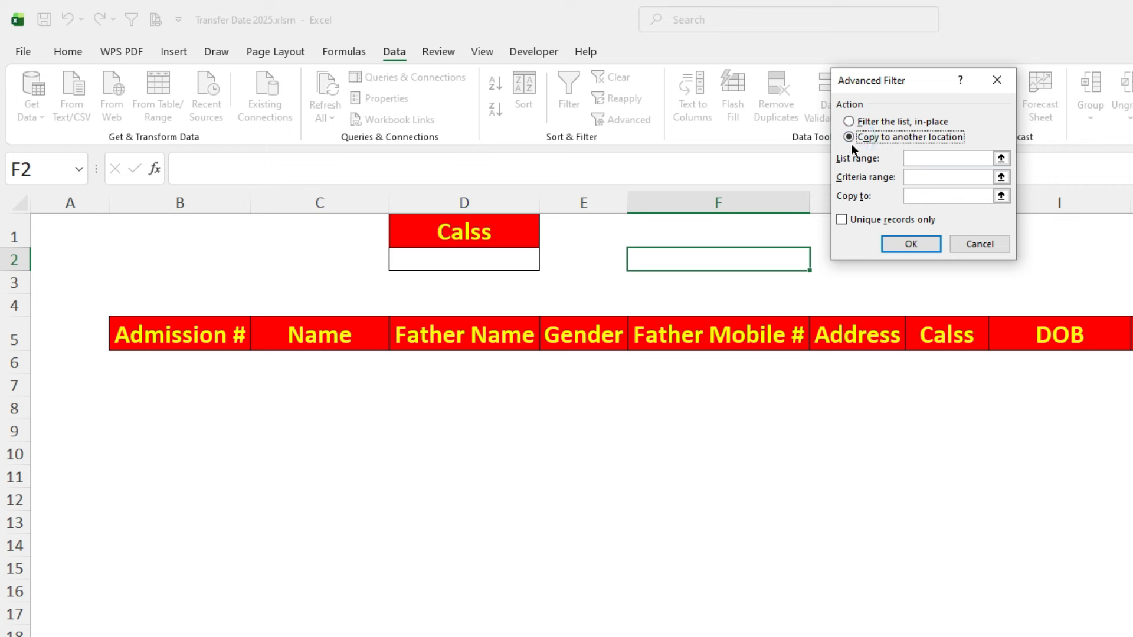
click(920, 160)
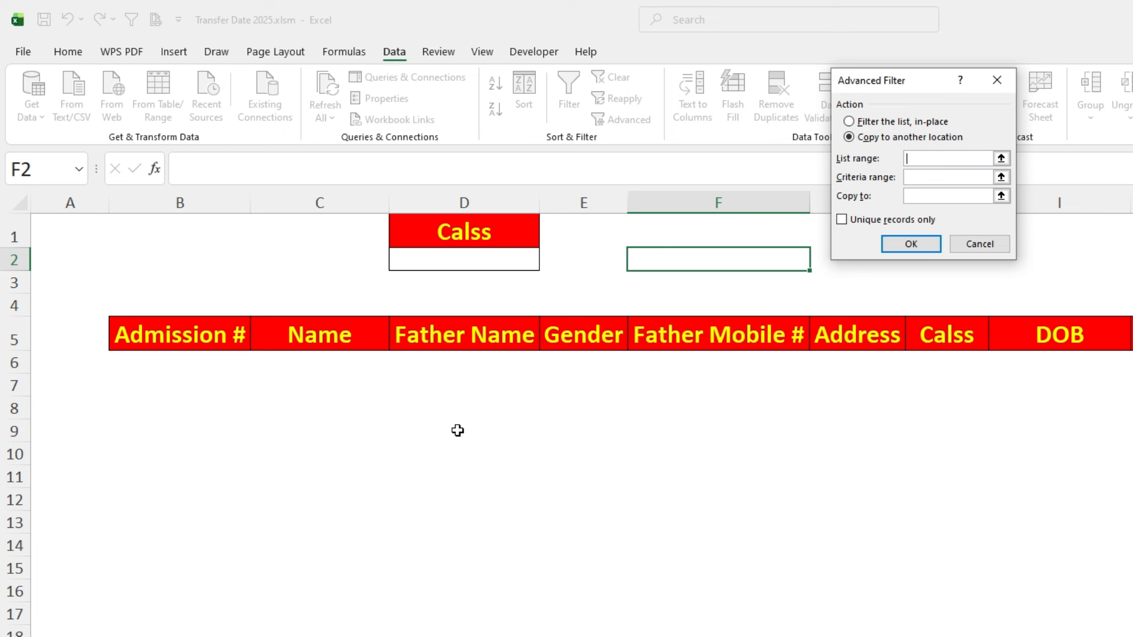
click(177, 636)
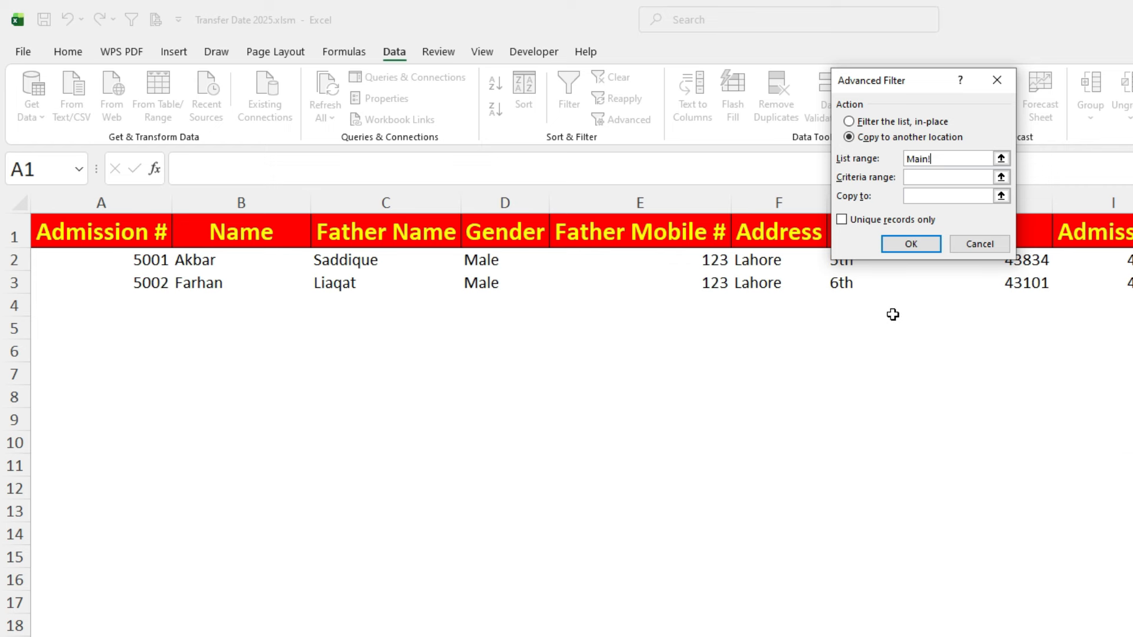
drag(101, 233, 1132, 636)
Step: Set the criteria range to D1:D2 and the copy-to range to the row 5 headers on the 5th sheet, and run the filter
click(909, 177)
click(913, 176)
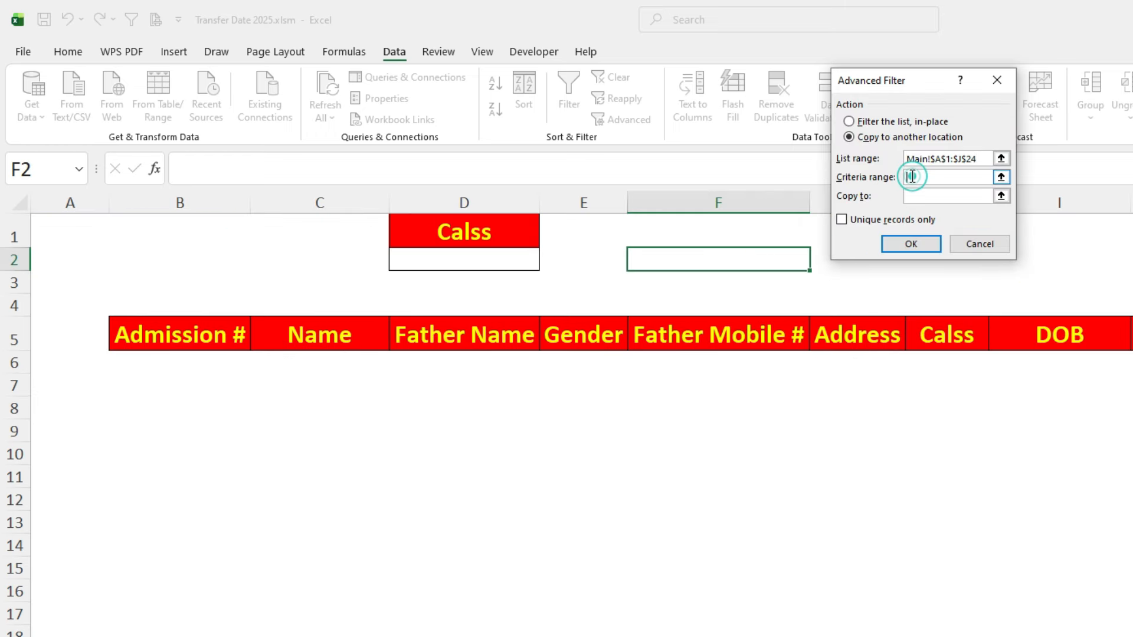
drag(495, 231, 496, 257)
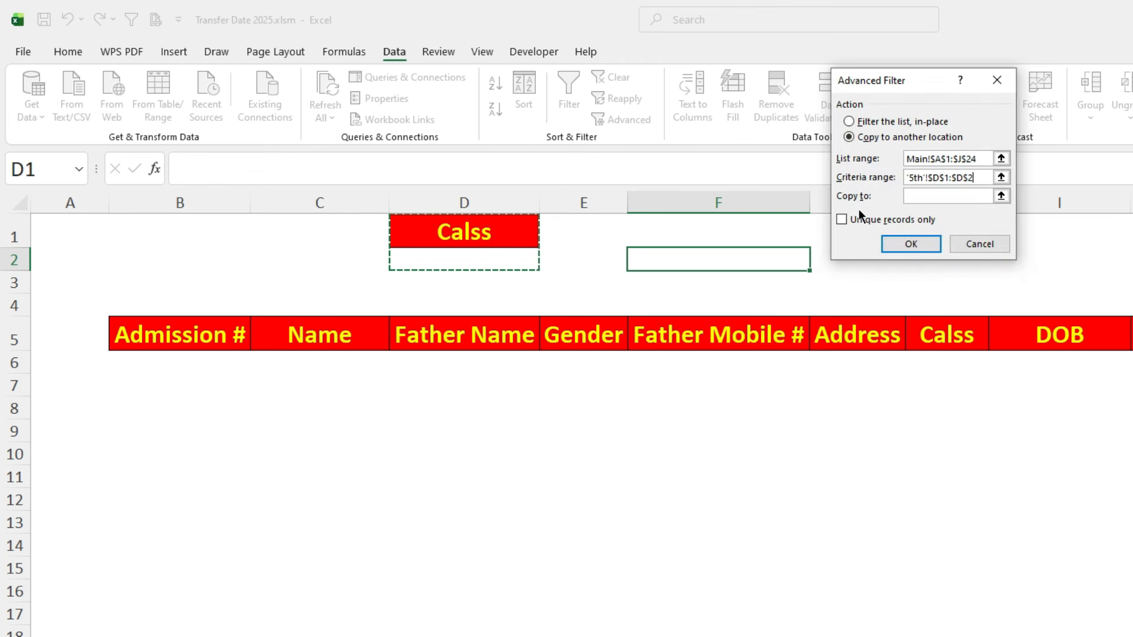
click(920, 197)
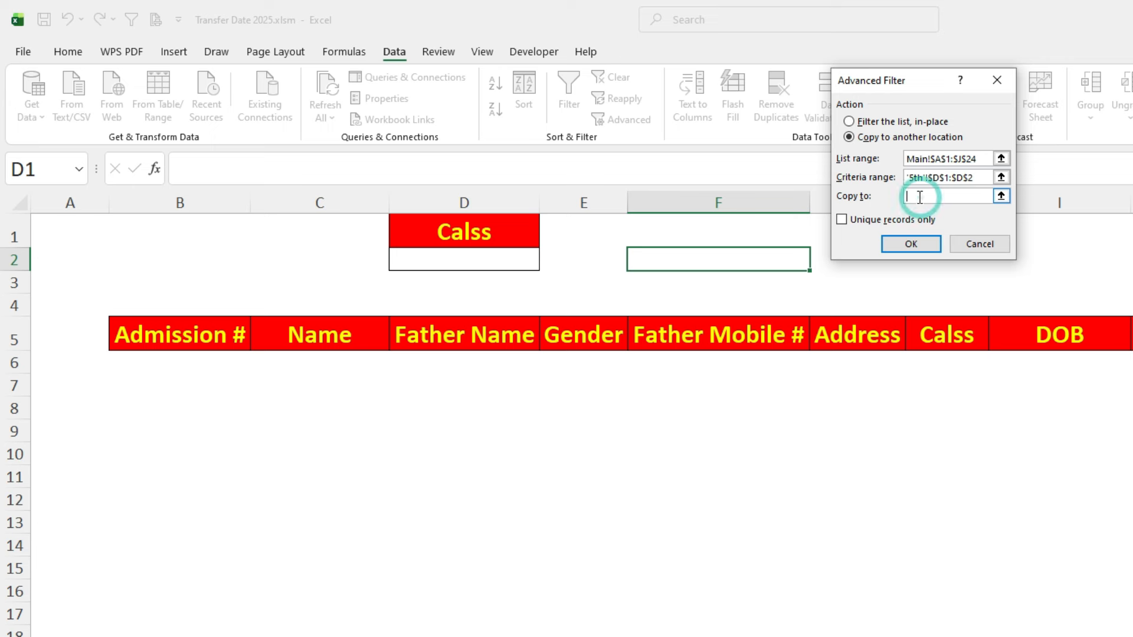
drag(182, 336, 1132, 337)
click(922, 244)
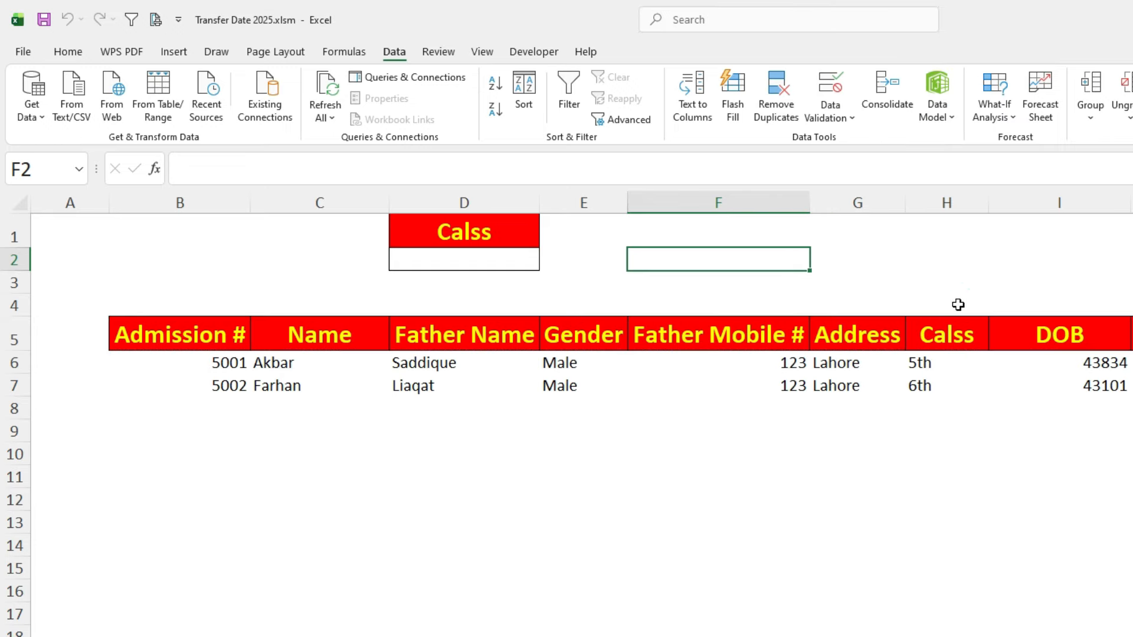
Step: Stop recording the macro, and enter 5th in criteria cell D2 under the Calss heading
click(537, 53)
click(118, 77)
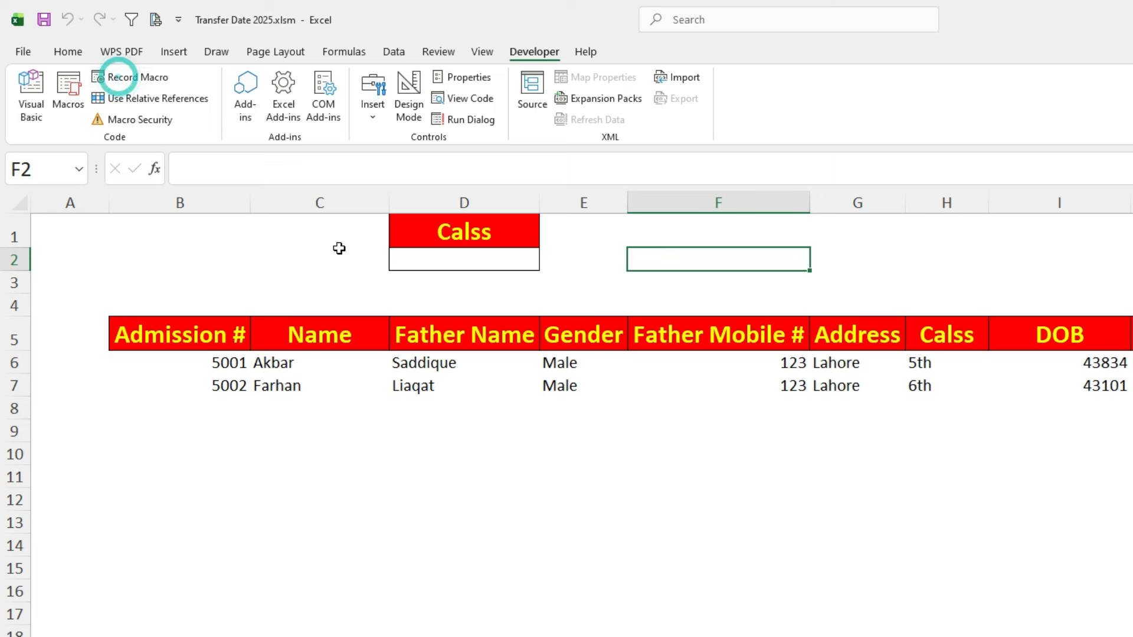
click(457, 270)
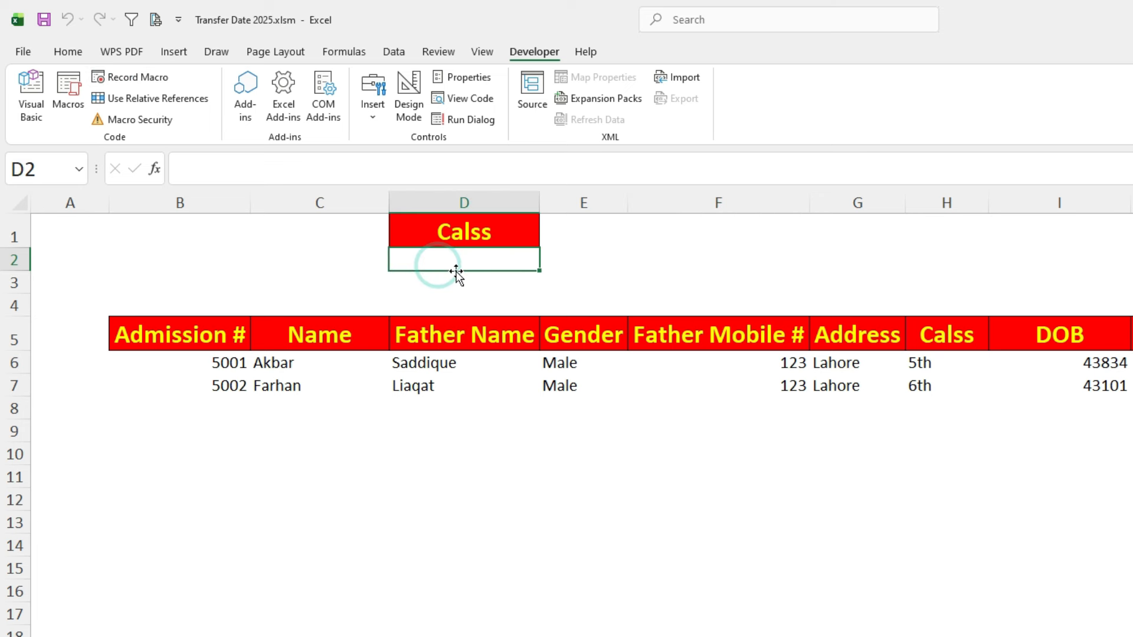
text(5th)
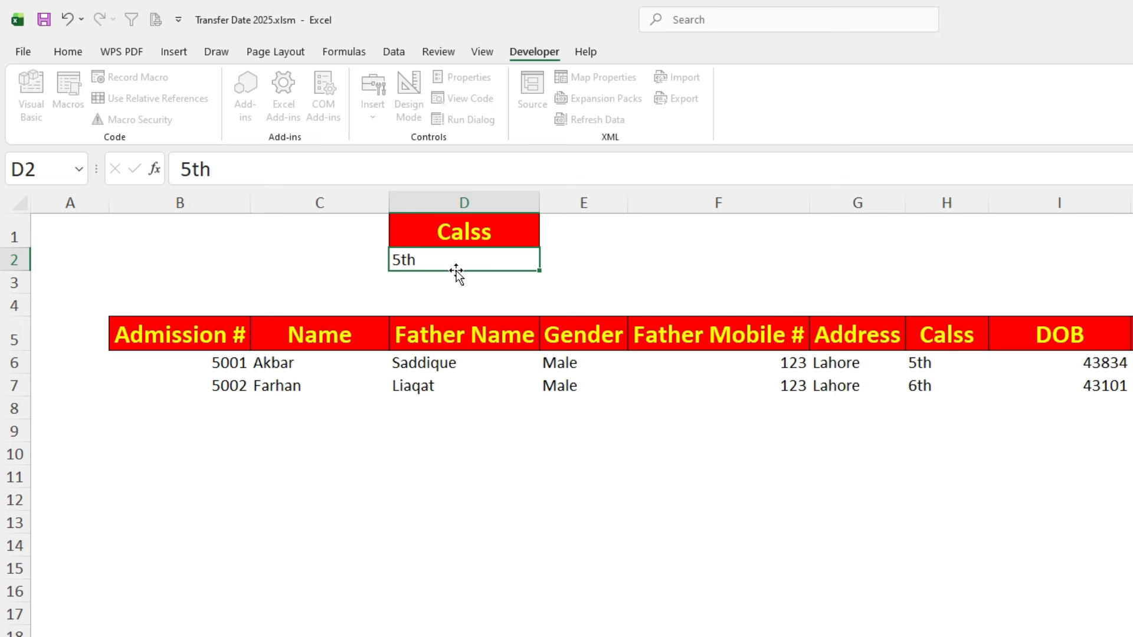
key(Return)
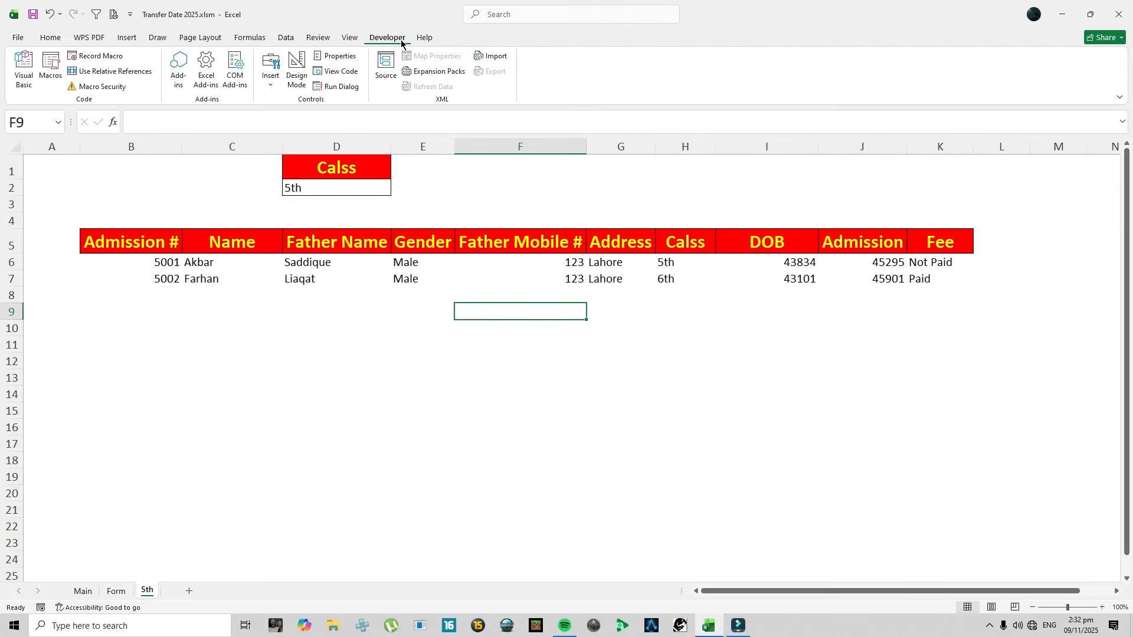
Step: Add a Worksheet_Activate event to the 5th sheet's code that calls Macro2, and close the Visual Basic editor
click(334, 71)
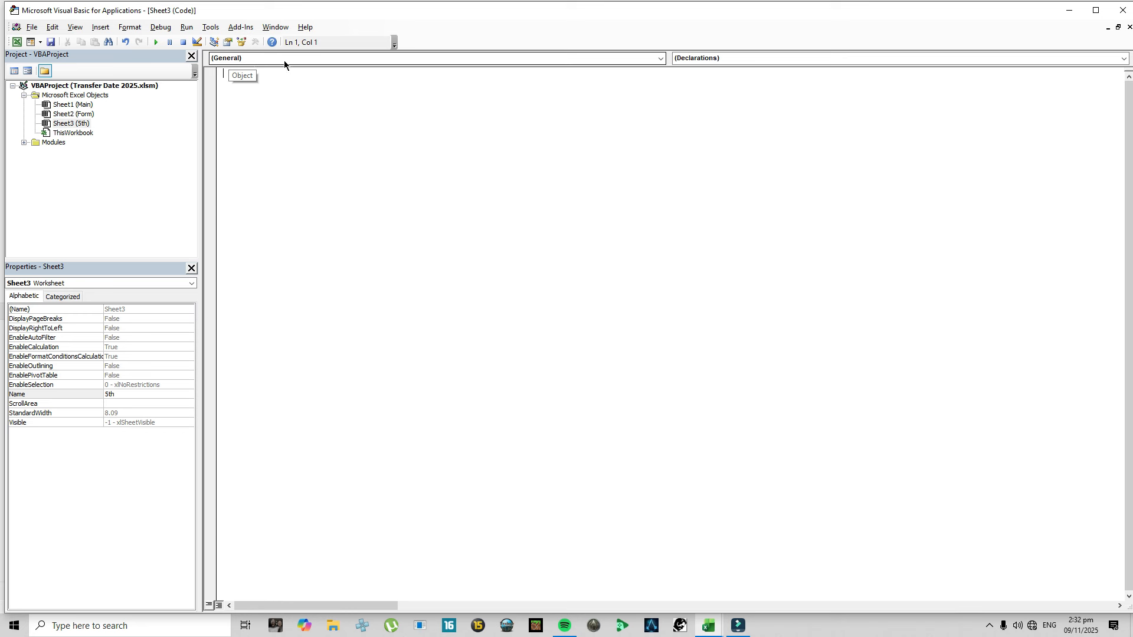
click(660, 58)
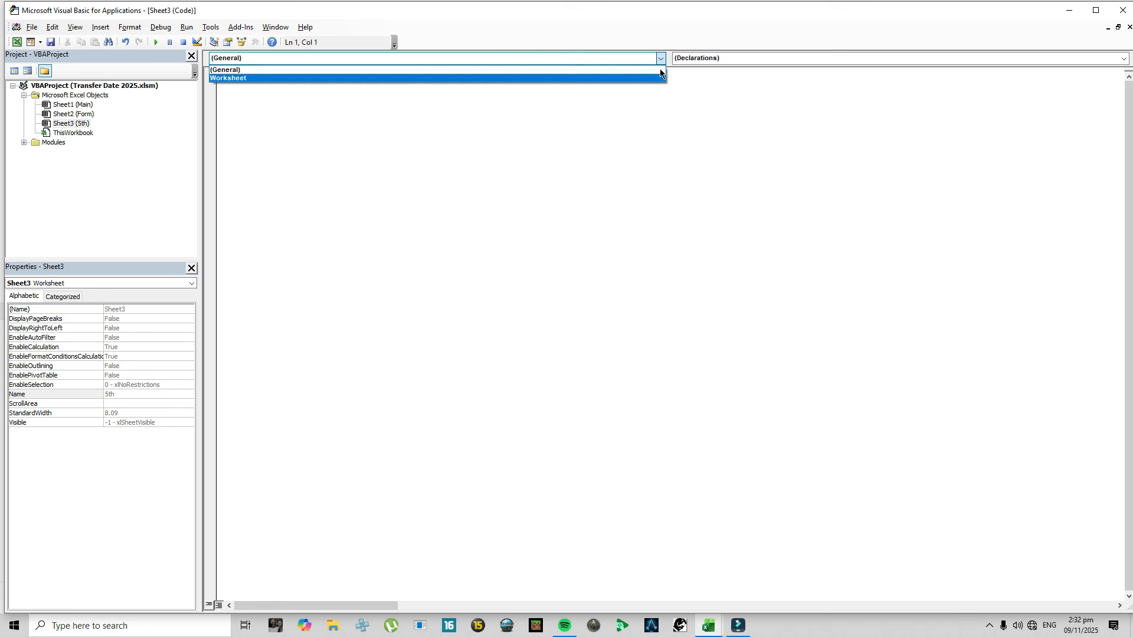
click(232, 77)
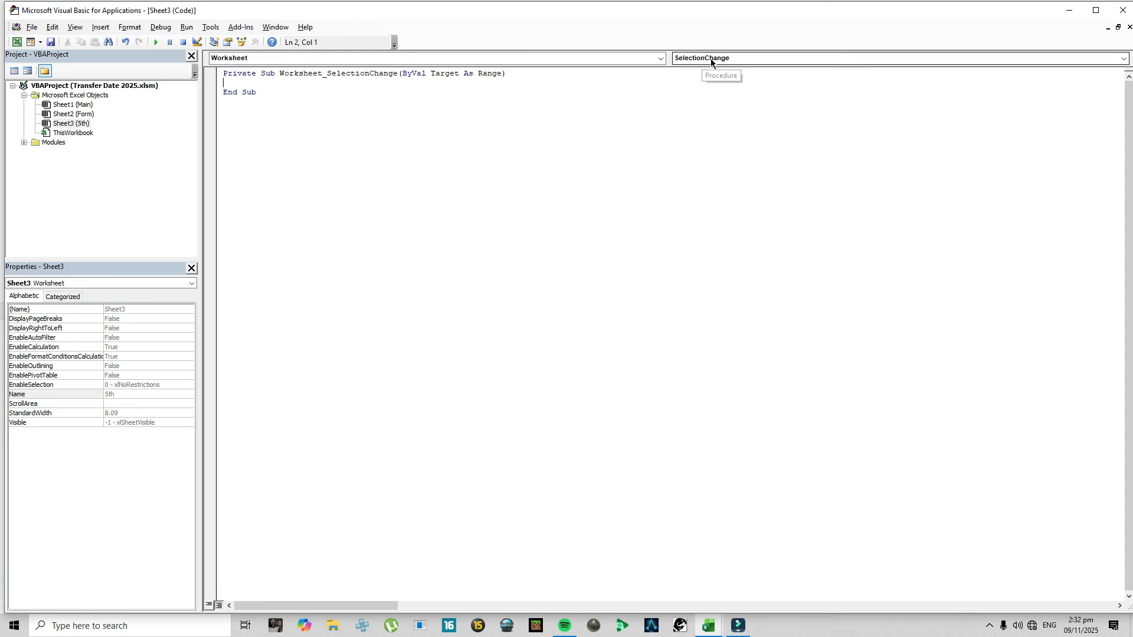
click(1124, 59)
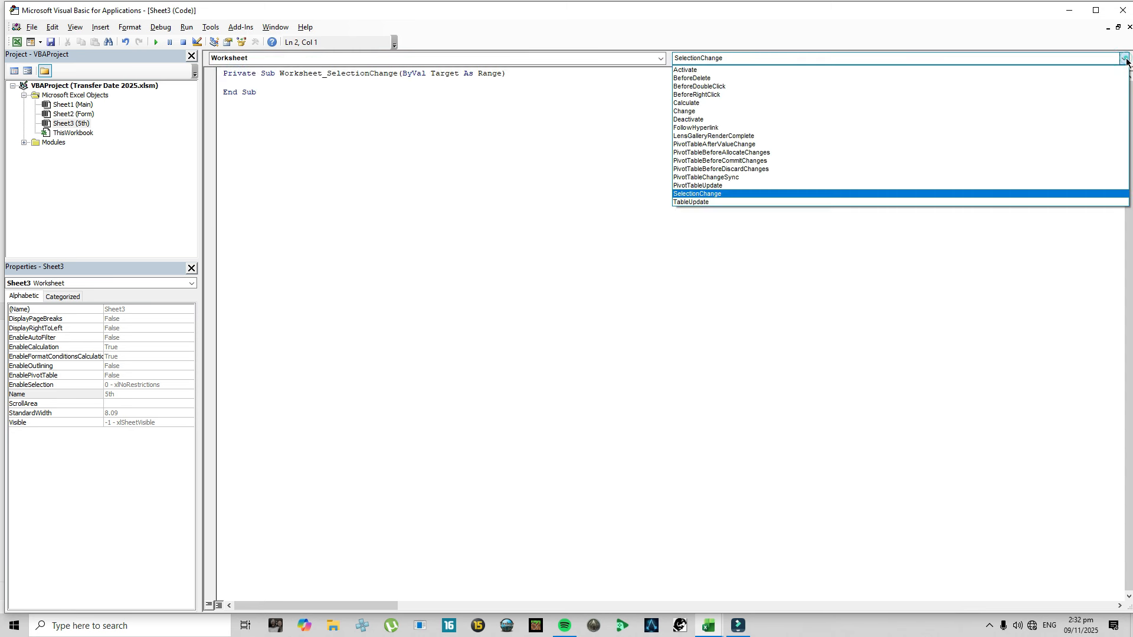
click(707, 71)
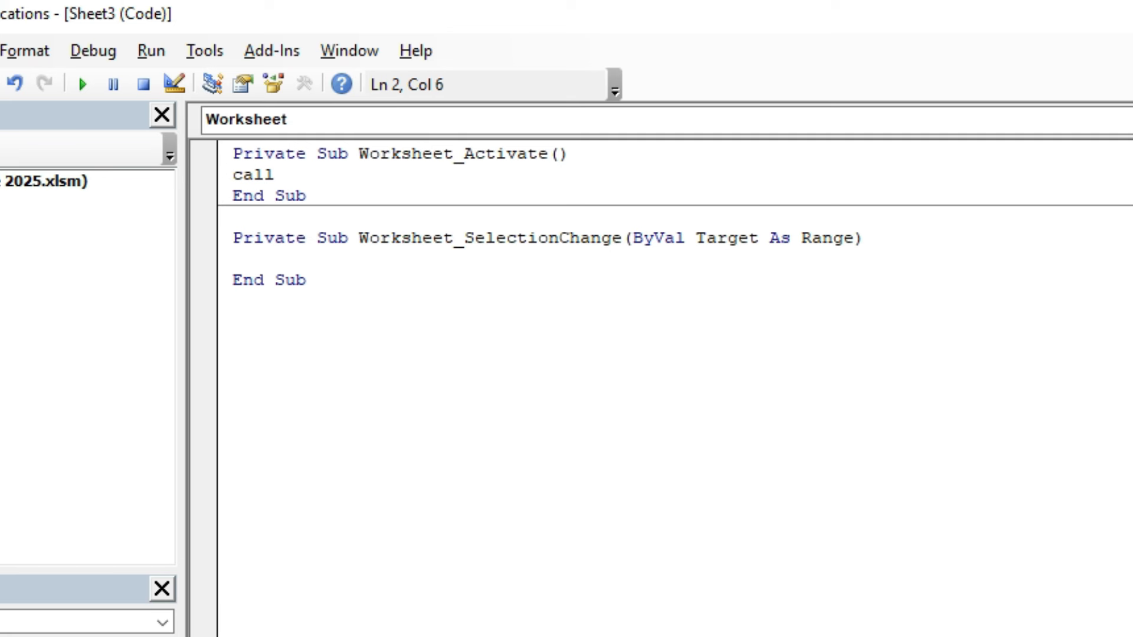
text(Macro2)
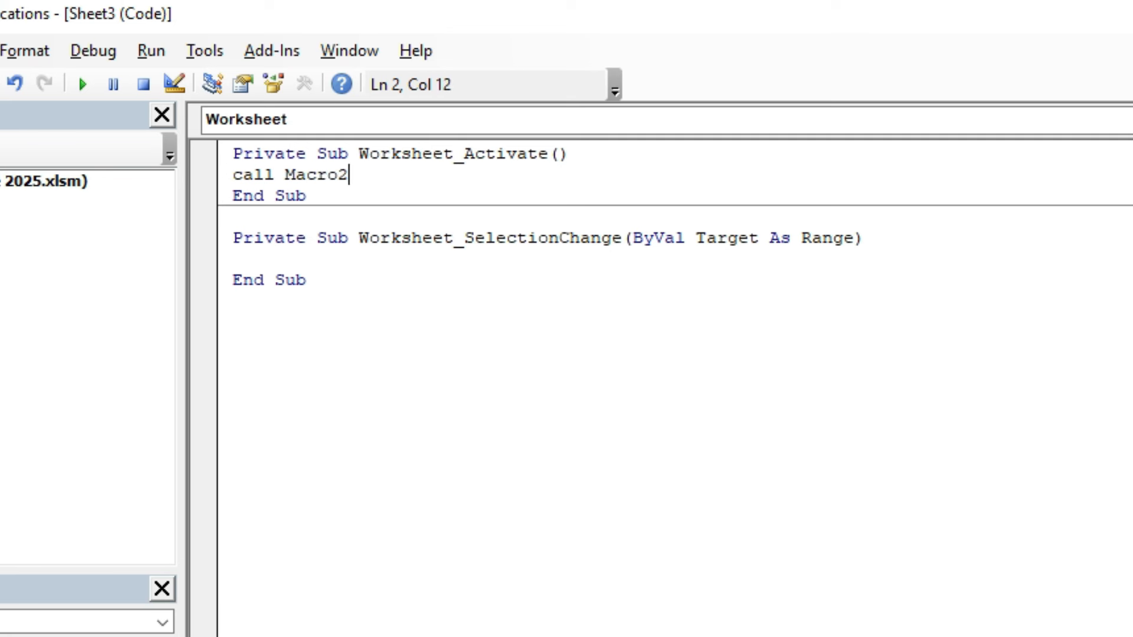
click(1126, 50)
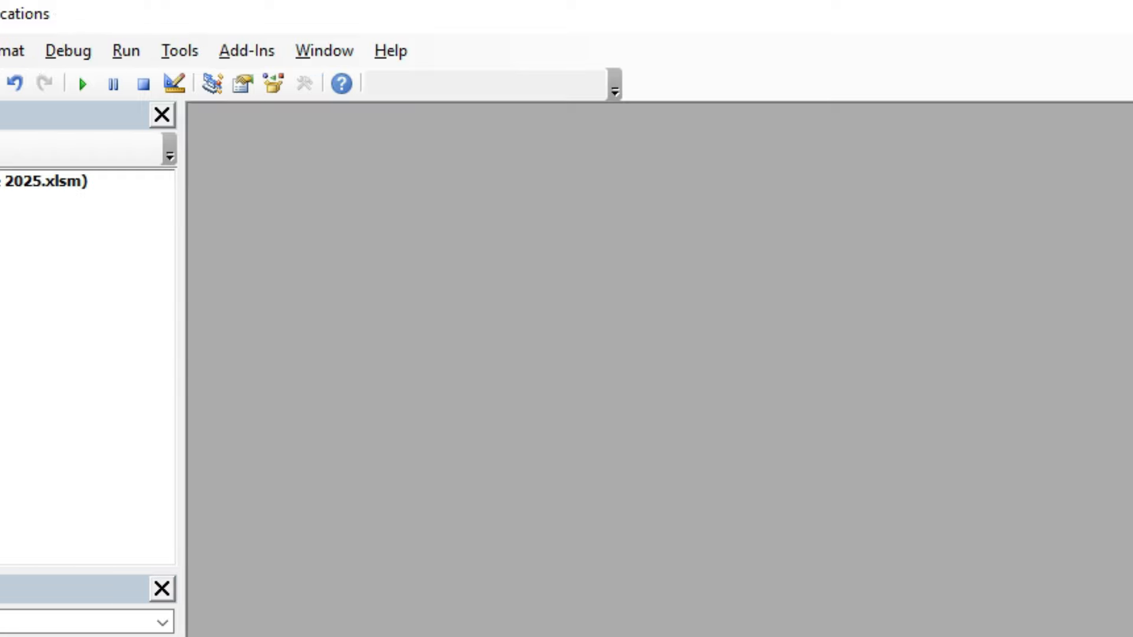
click(1127, 7)
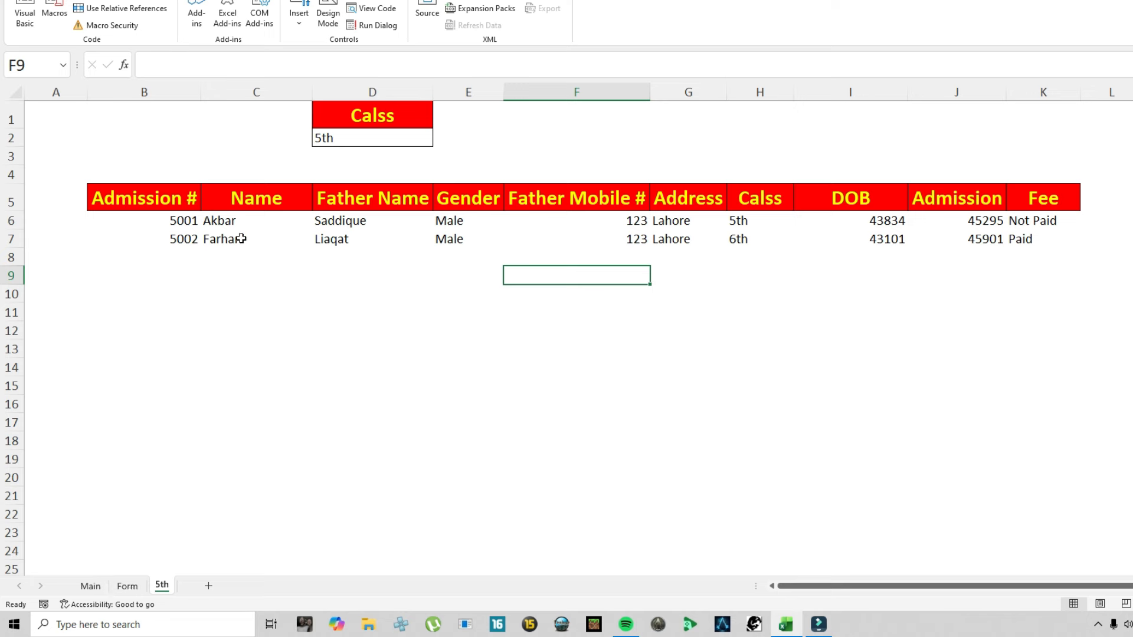
Step: Leave the 5th sheet and reopen it to rerun the filter macro, and look back at the Form and Main sheets
click(125, 587)
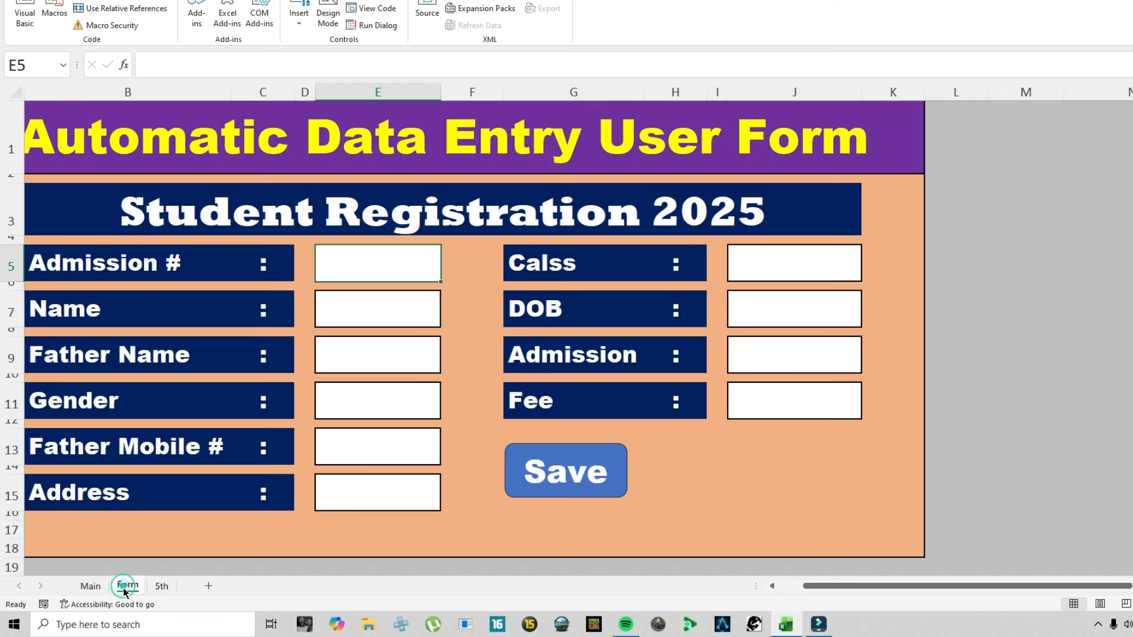
click(161, 586)
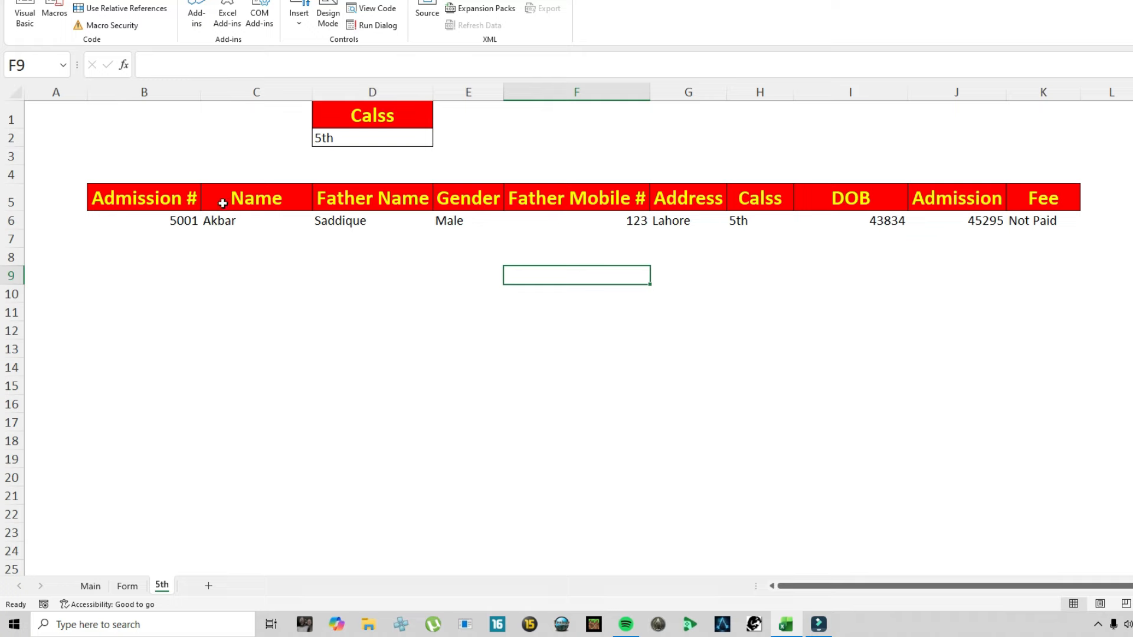
click(124, 586)
click(90, 586)
Step: Duplicate the 5th sheet as 6th with 6th as the D2 criteria, and reactivate the copy to refresh its filtered records
click(160, 586)
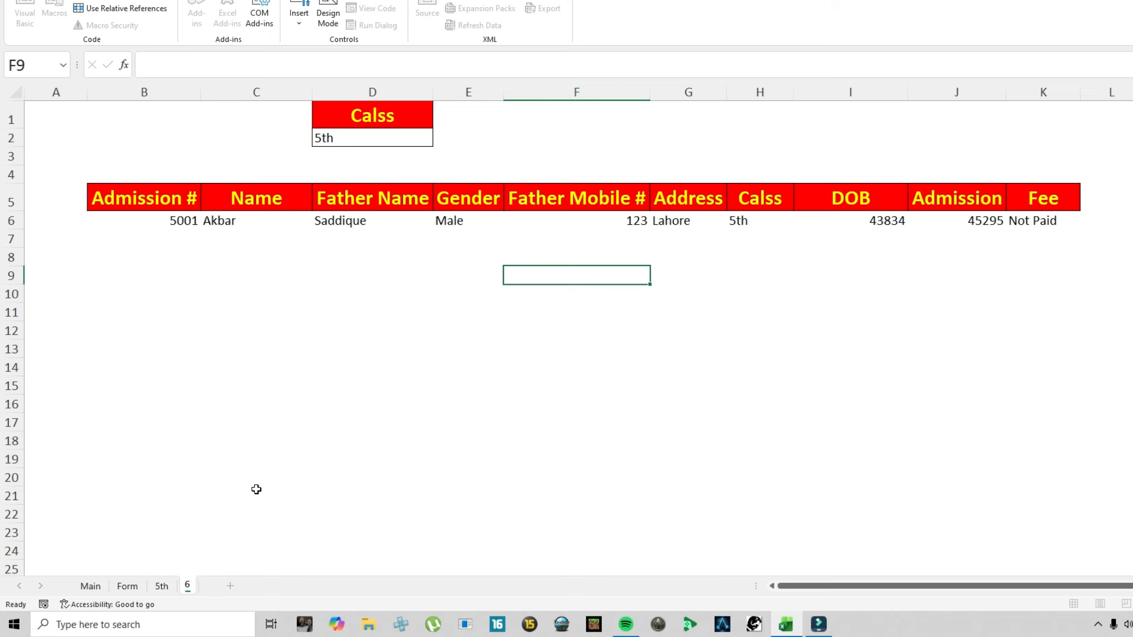
text(th)
click(323, 140)
text(6th)
key(Return)
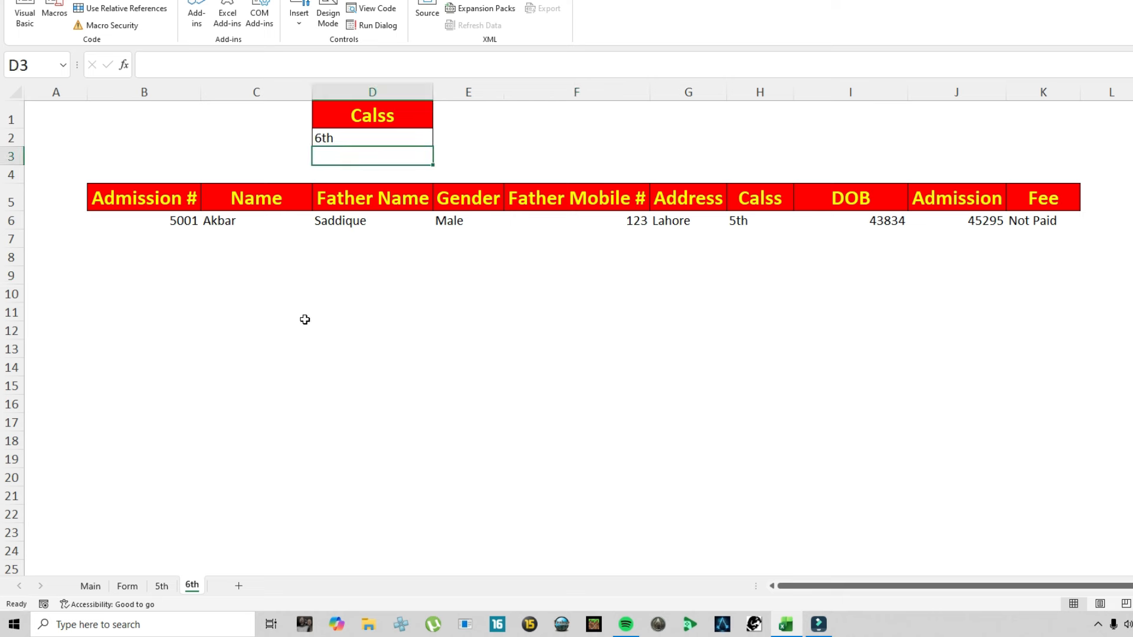
click(161, 586)
click(191, 585)
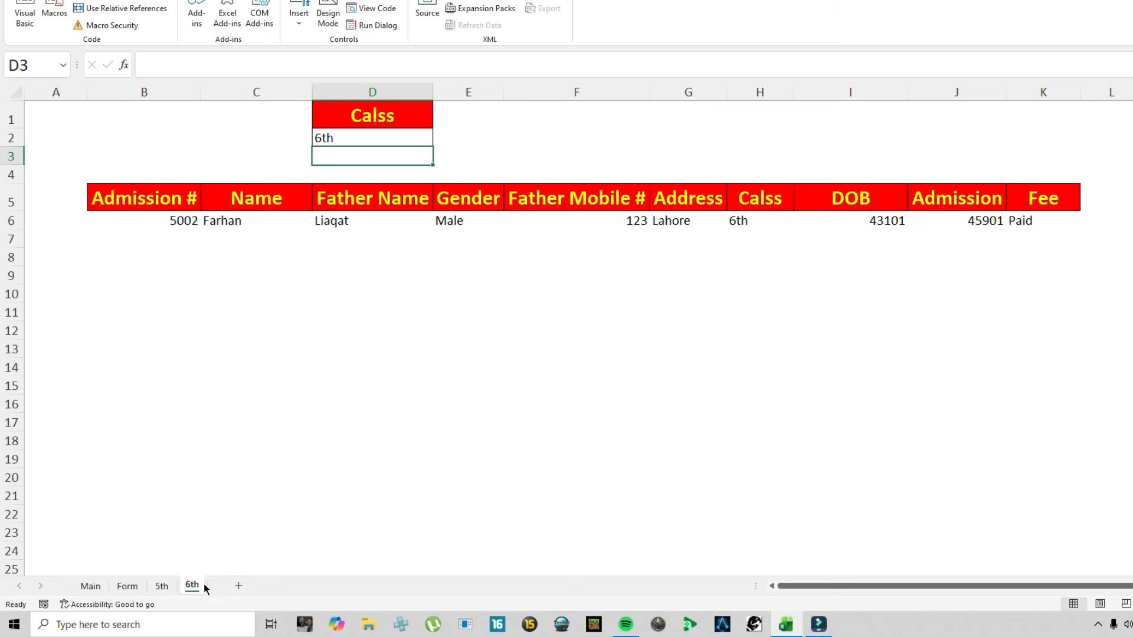
Step: Edit the class criteria in D2 on the 8th sheet, and set D2 on the 7th sheet to 7th
double_click(321, 136)
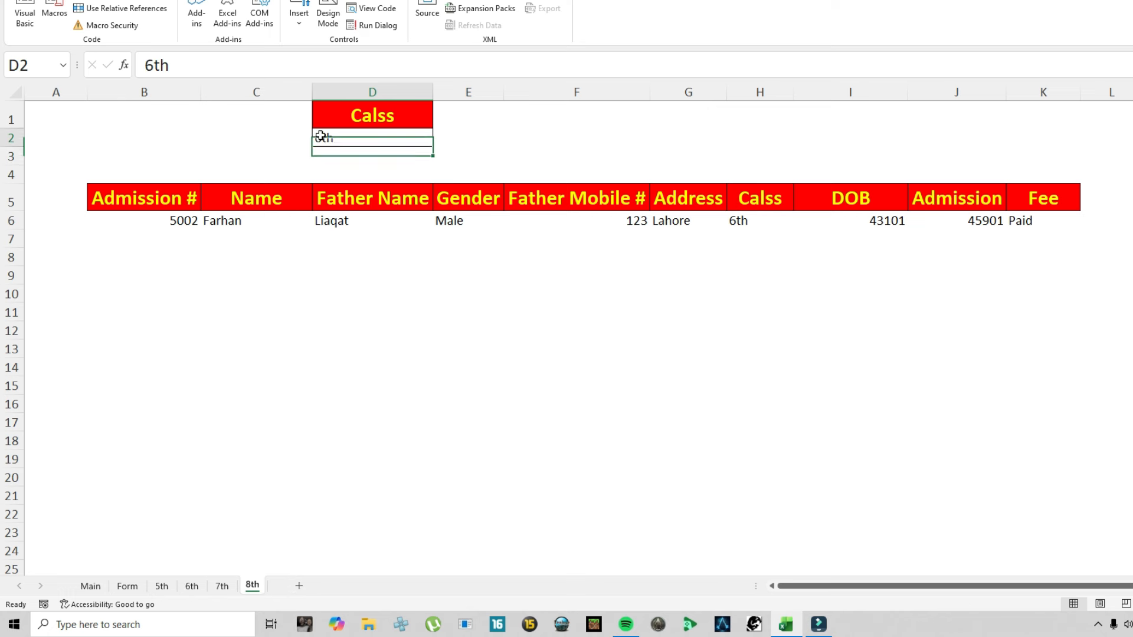
key(BackSpace)
click(221, 586)
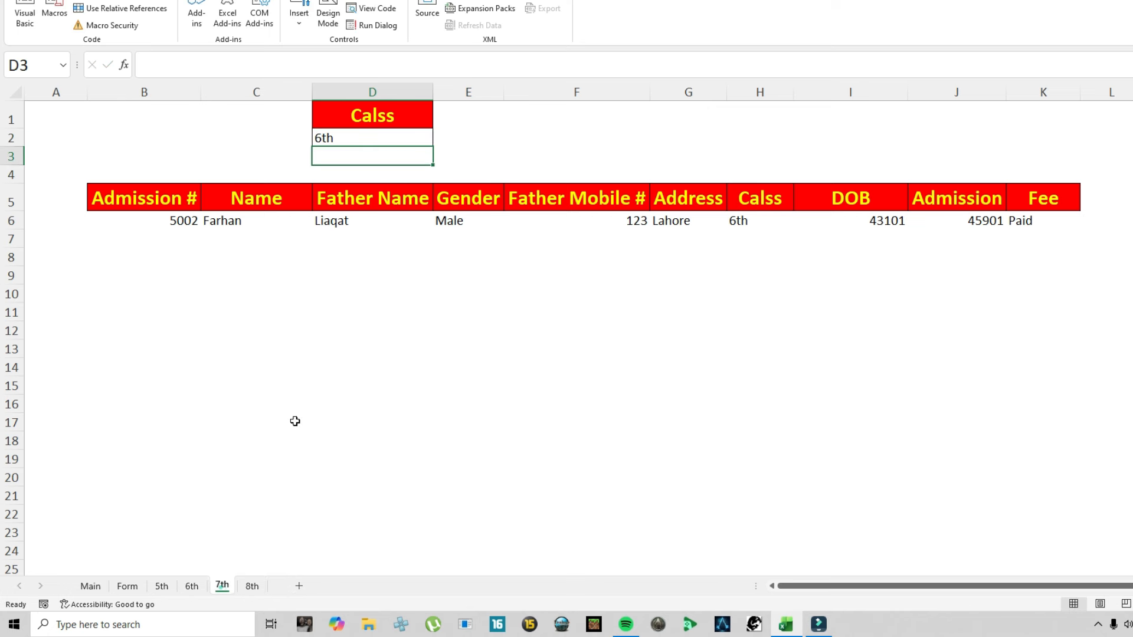
click(323, 138)
double_click(322, 137)
key(BackSpace)
text(7)
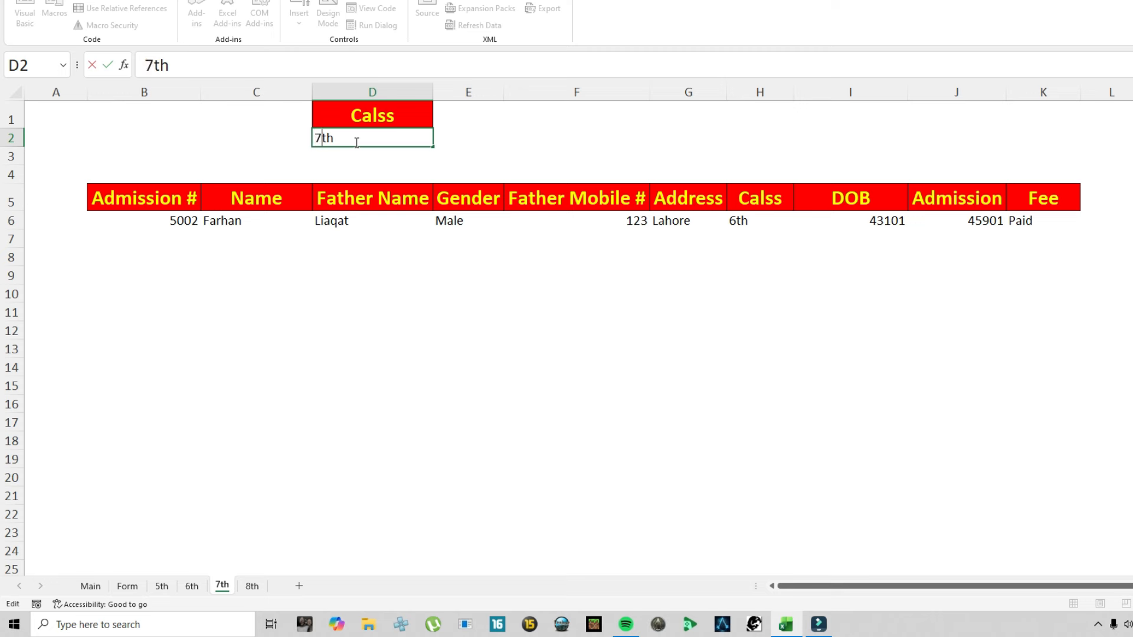
key(Return)
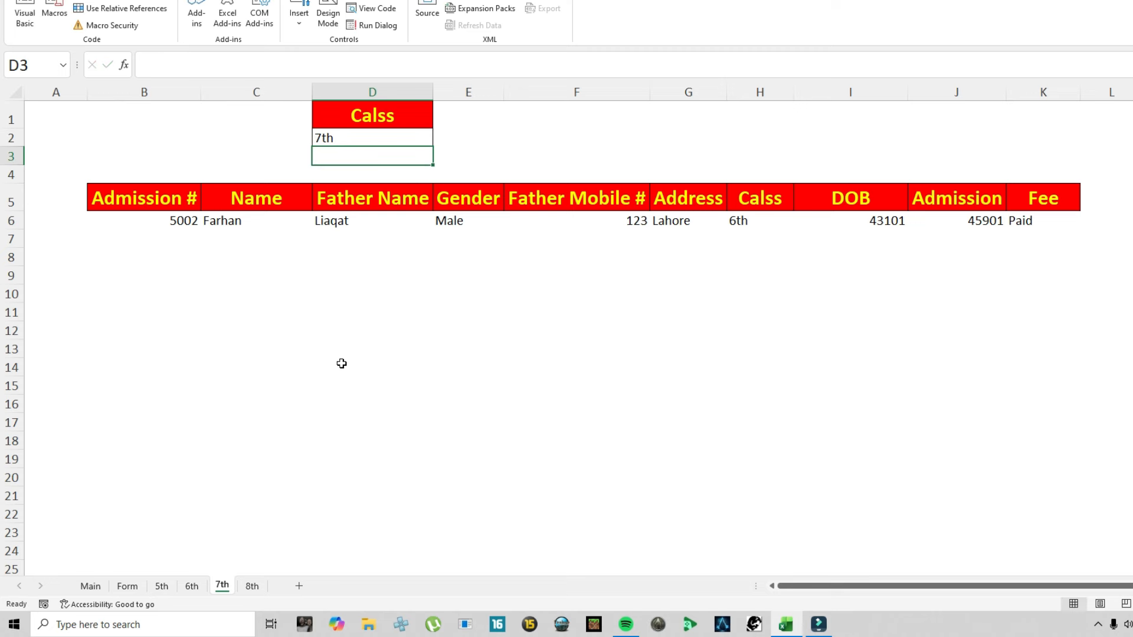
Step: Open the Main sheet and return to the blank registration form on the Form sheet
click(90, 586)
click(126, 585)
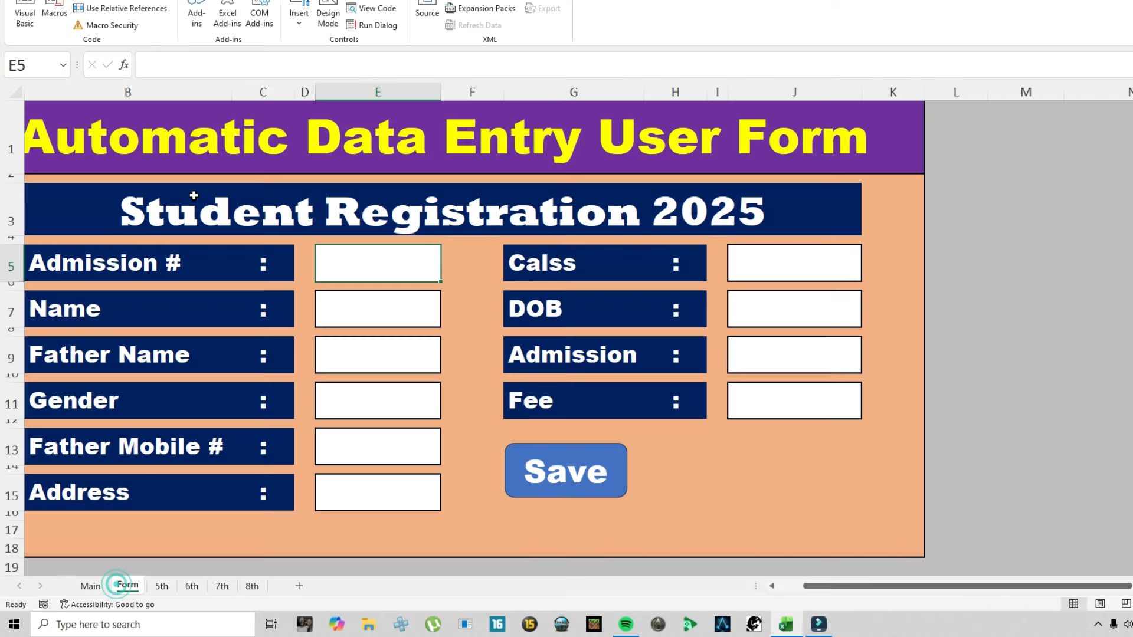